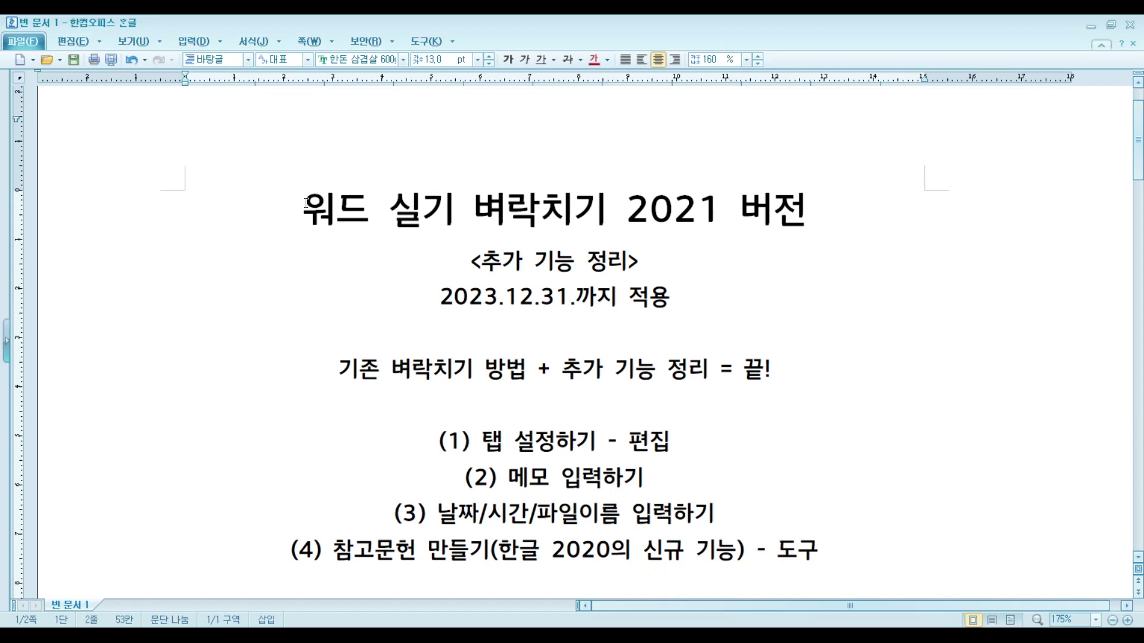
Step: Examine the document's title, the date line and the phrase "기존 벼락치기 방법"
drag(303, 210, 461, 217)
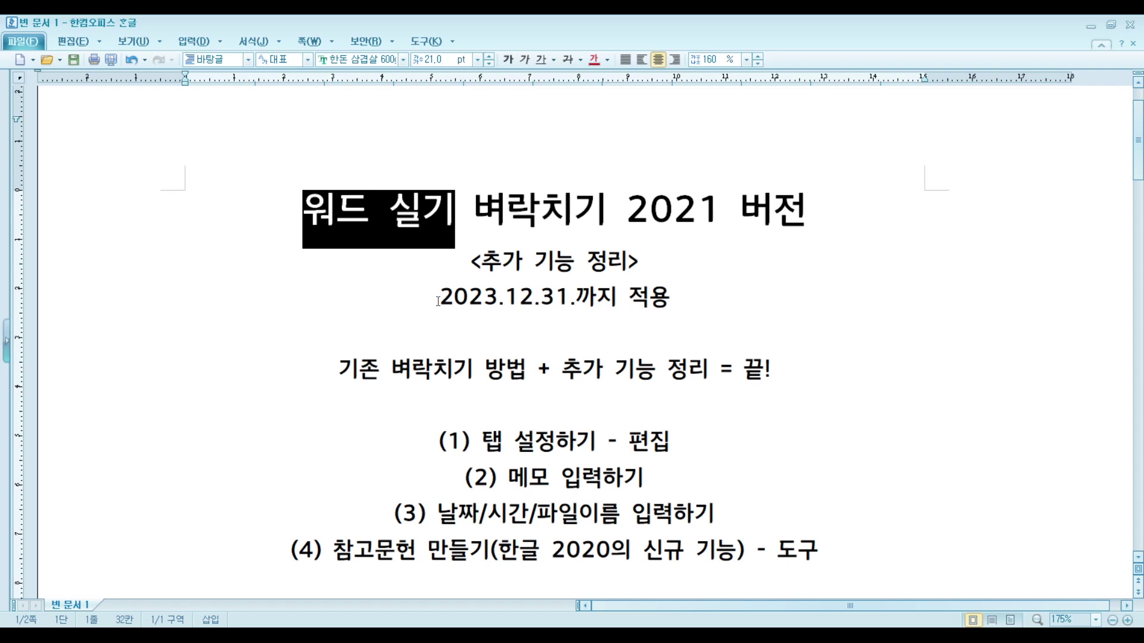
drag(438, 301, 575, 299)
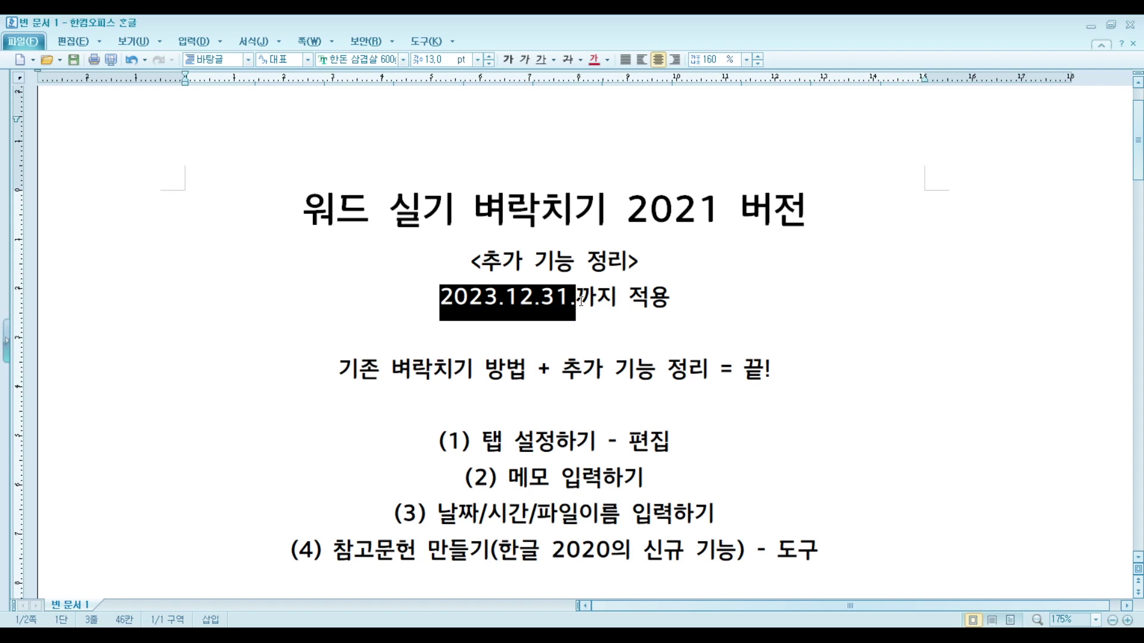
click(561, 332)
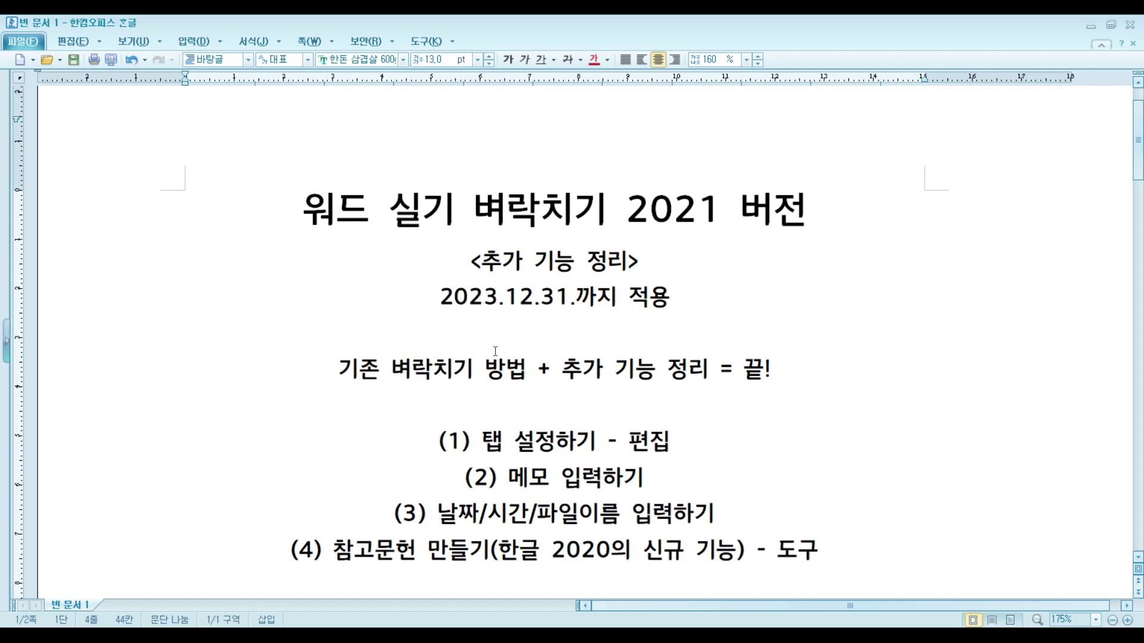
scroll(423, 362, down, 2)
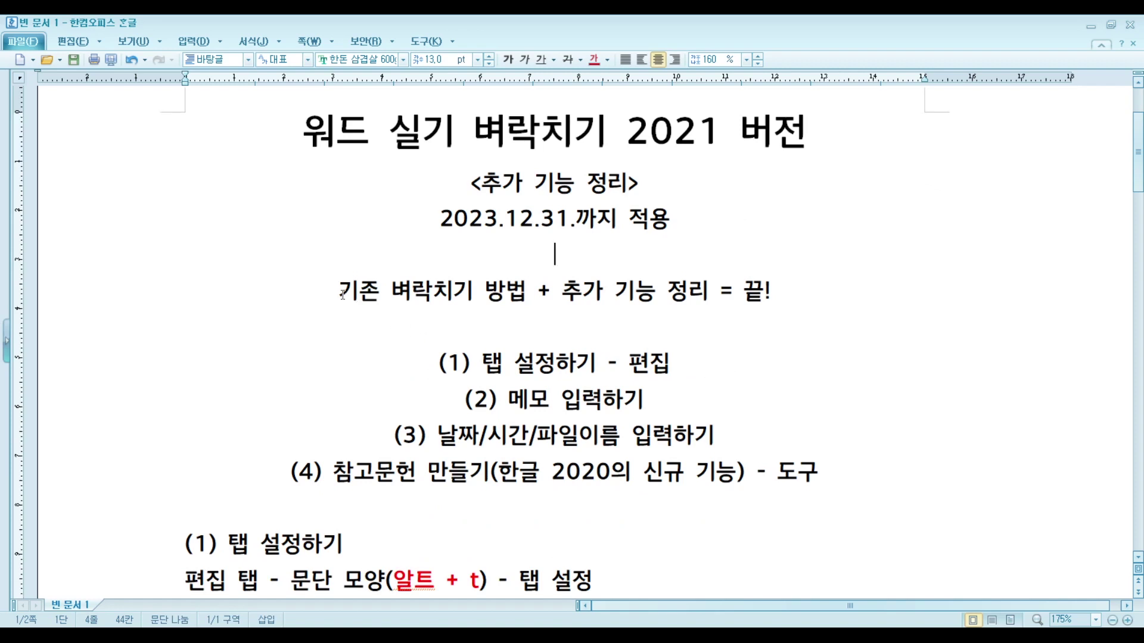
drag(342, 296, 524, 313)
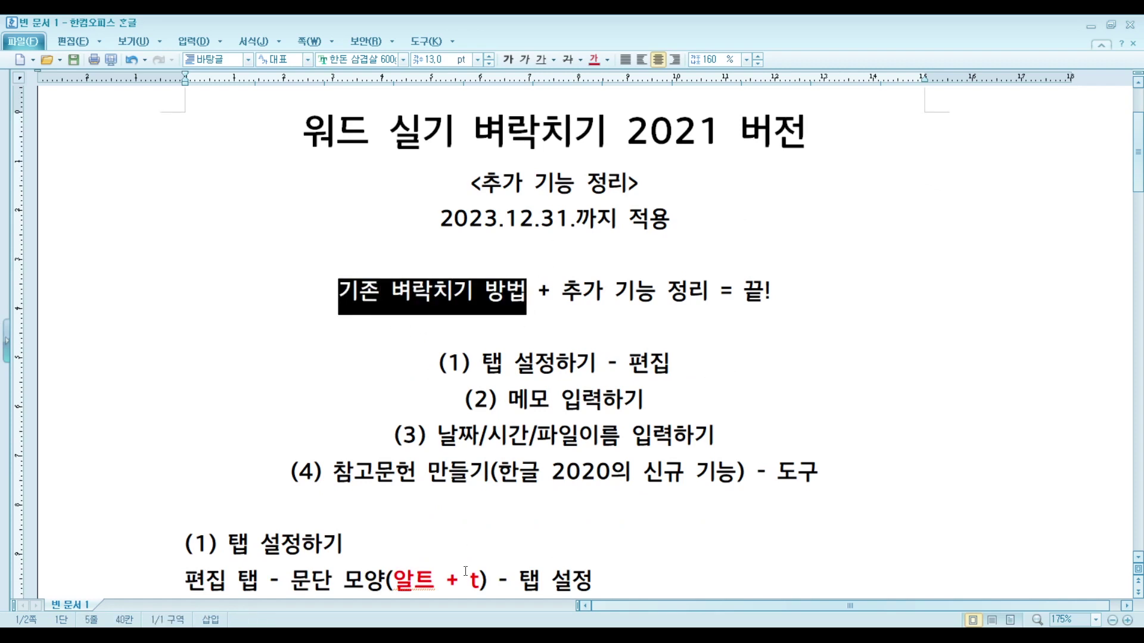
Step: Switch to the YouTube channel page in the browser, look at the "워드 실기" video, and return to the Hangul document
key(alt+Tab)
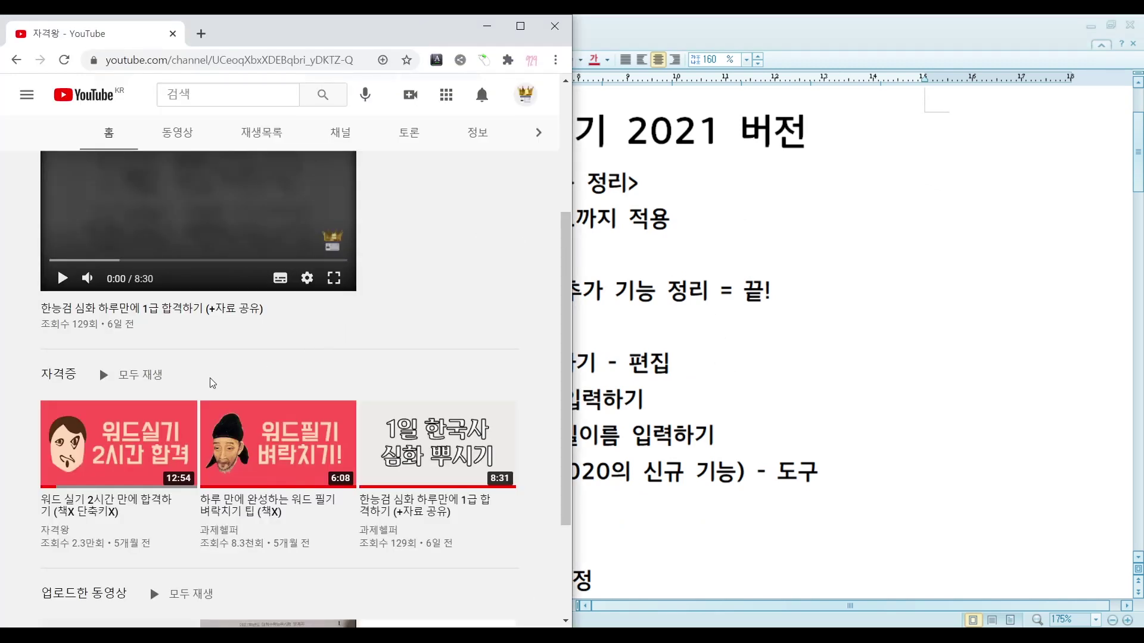
mouse_move(122, 485)
click(706, 284)
Step: Examine the "기존 벼락치기 방법 + 추가 기능 정리" line and items (1) to (3) of the added-feature list
drag(526, 293, 338, 293)
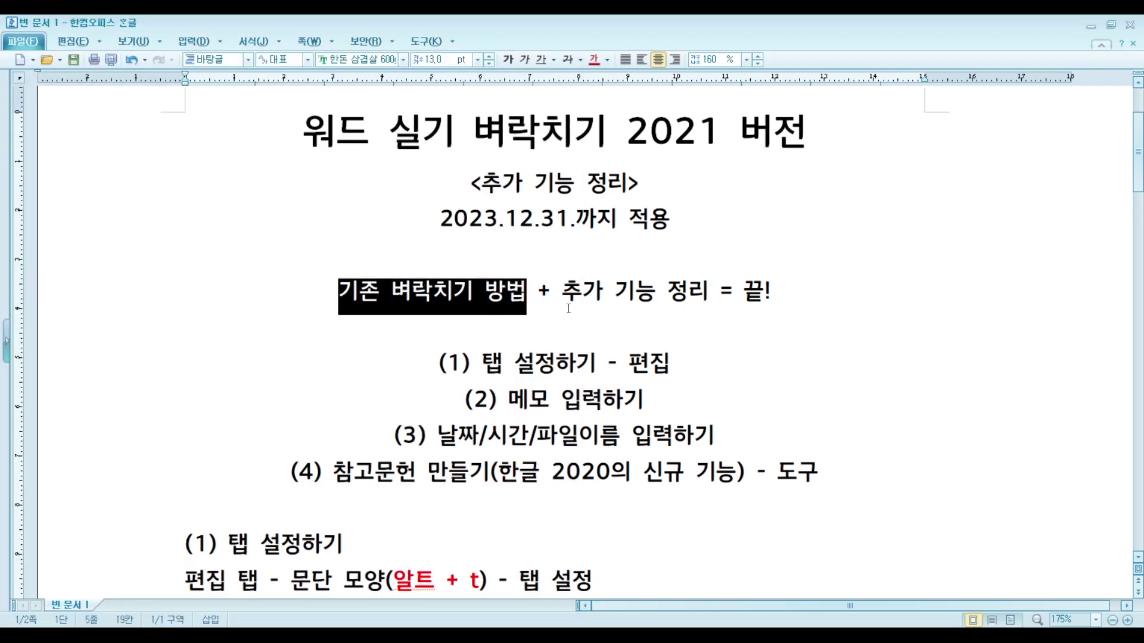
drag(563, 294, 703, 303)
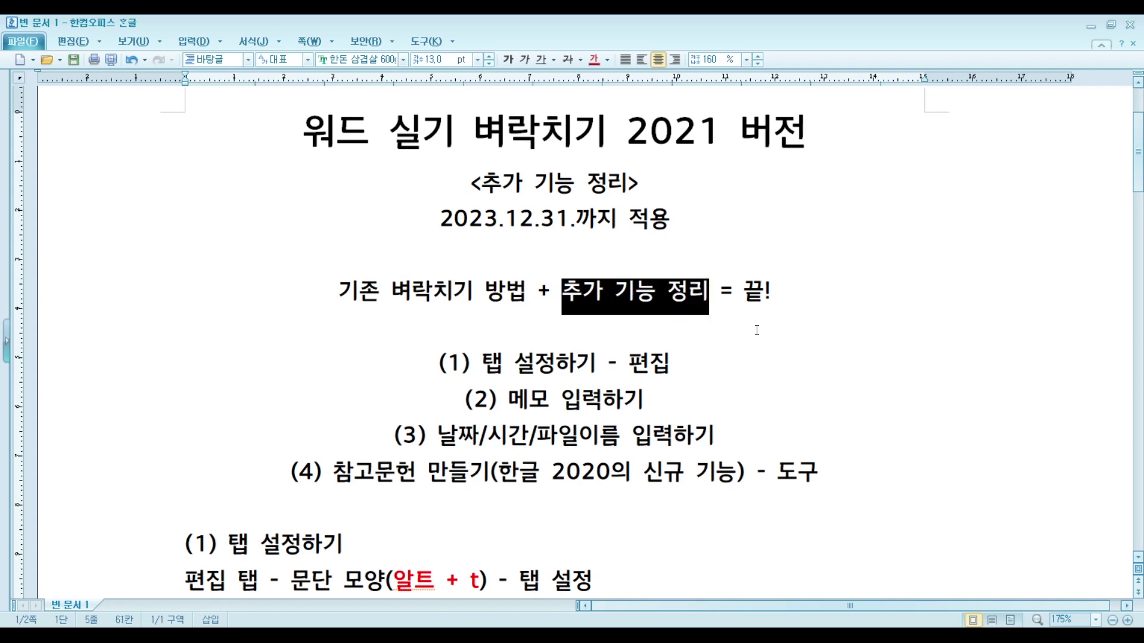
click(780, 298)
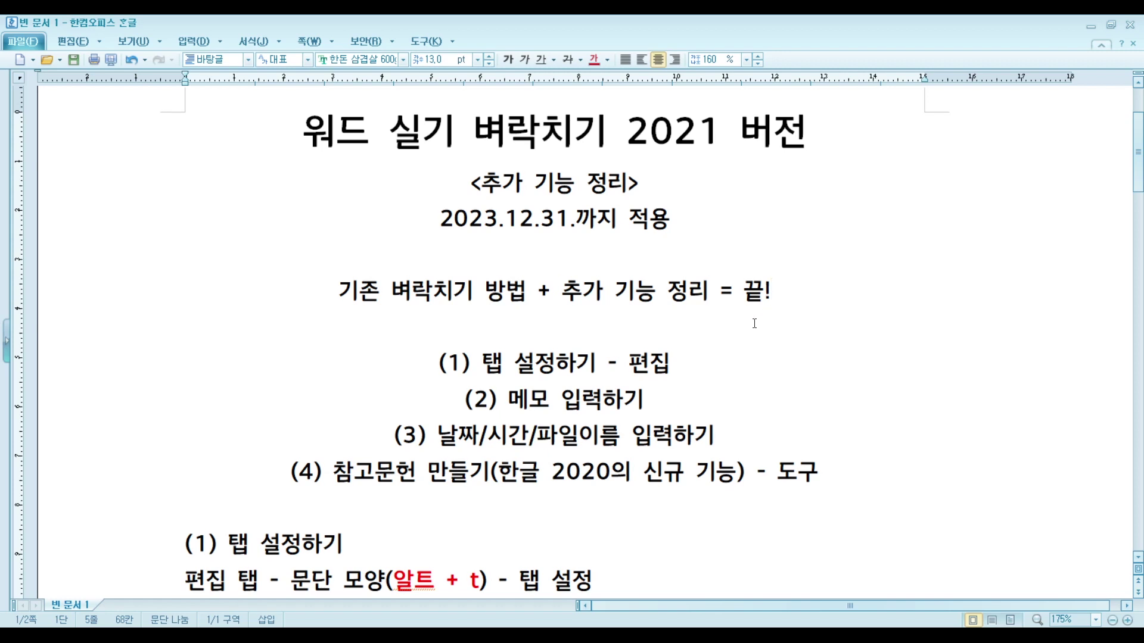
scroll(754, 323, down, 1)
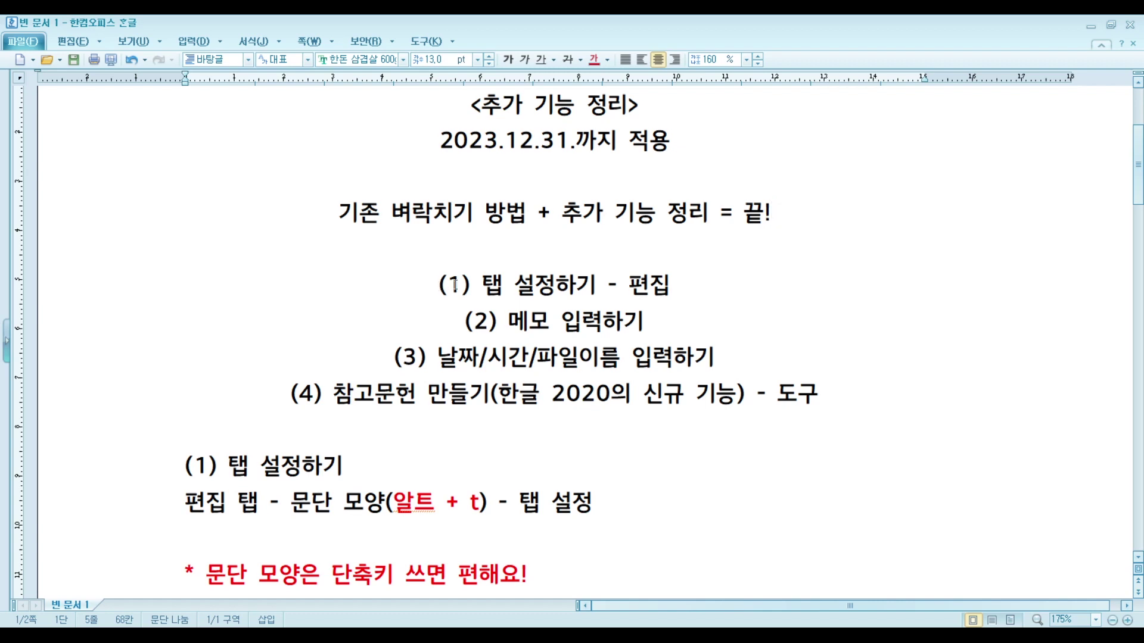
click(486, 282)
drag(487, 283, 595, 296)
click(665, 296)
drag(721, 357, 631, 358)
click(664, 312)
drag(663, 312, 563, 319)
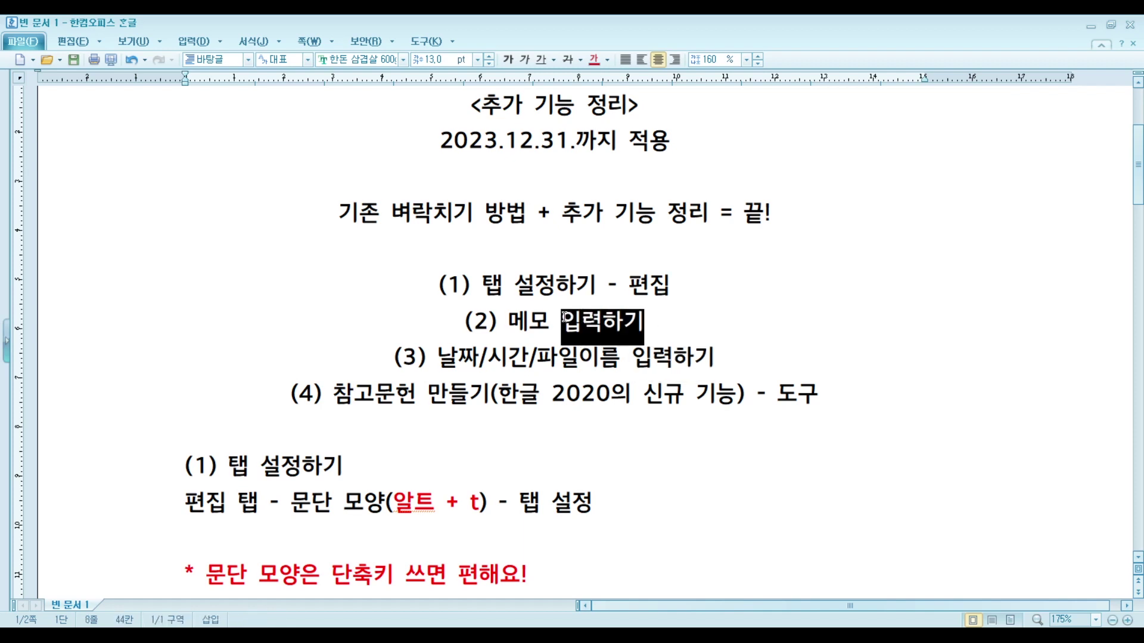
click(729, 355)
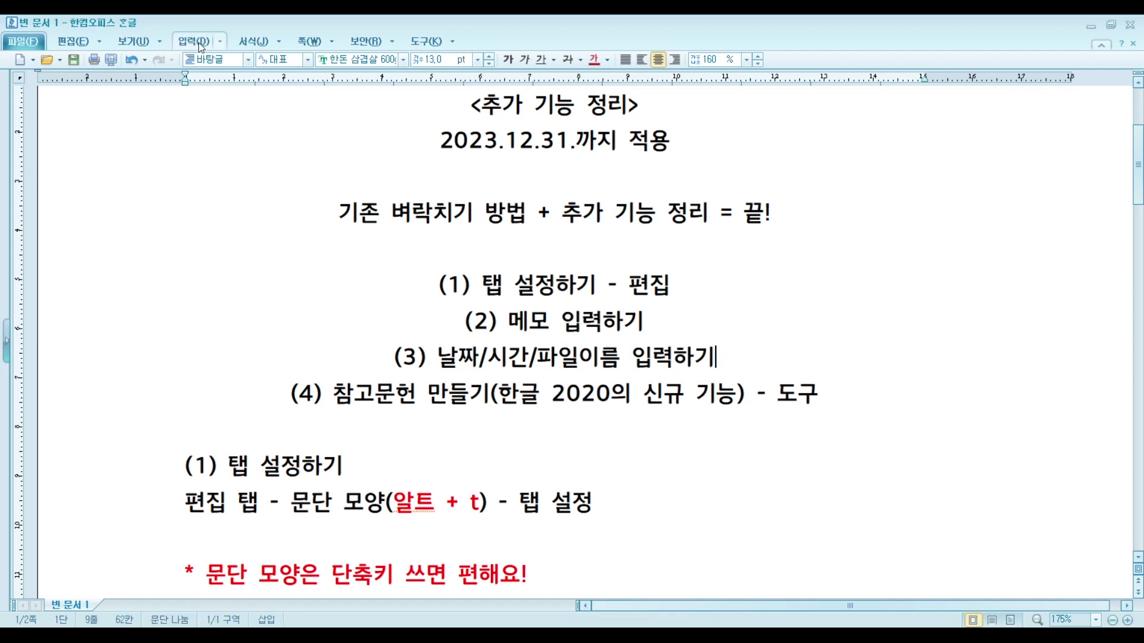
drag(463, 317, 728, 364)
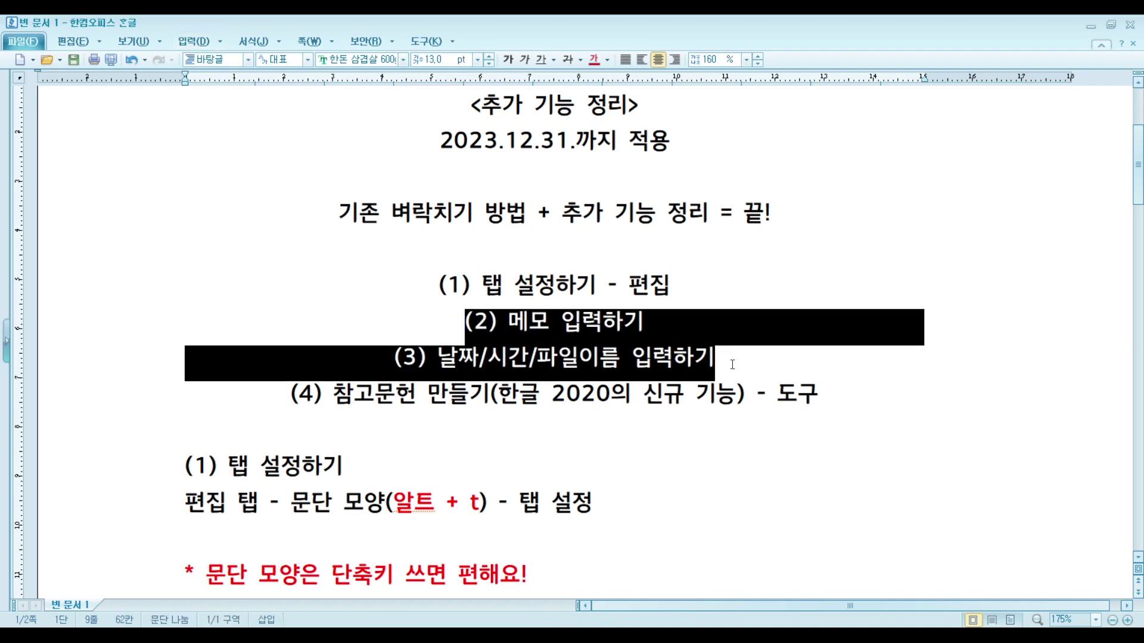
click(583, 430)
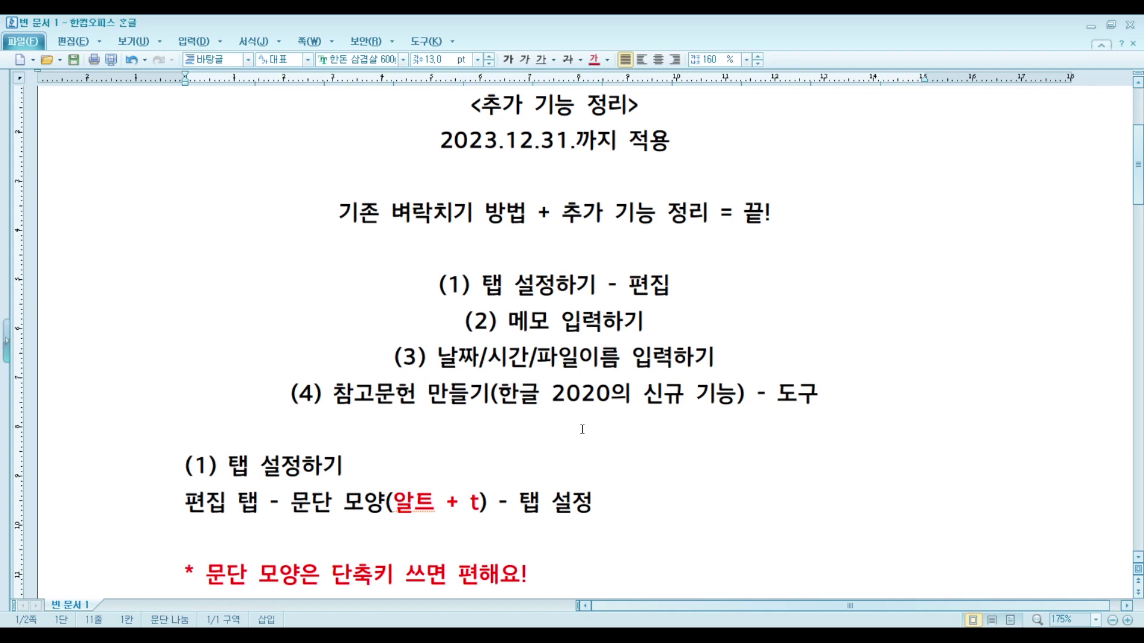
Step: Examine item (4), "참고문헌 만들기(한글 2020의 신규 기능)", in the added-feature list
drag(333, 396, 485, 409)
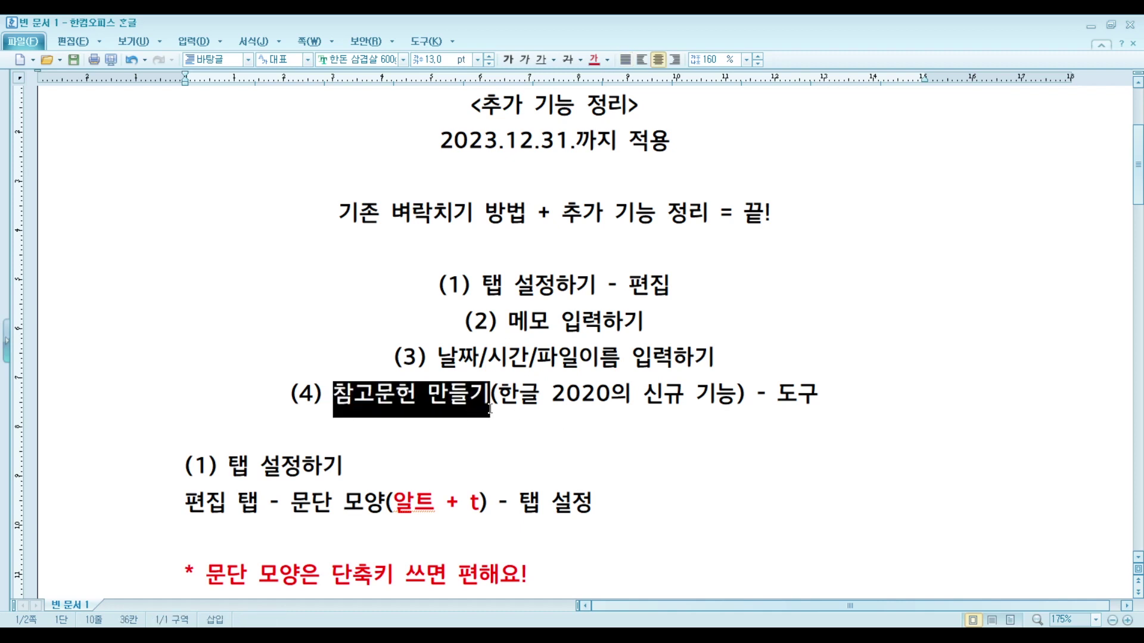
click(810, 390)
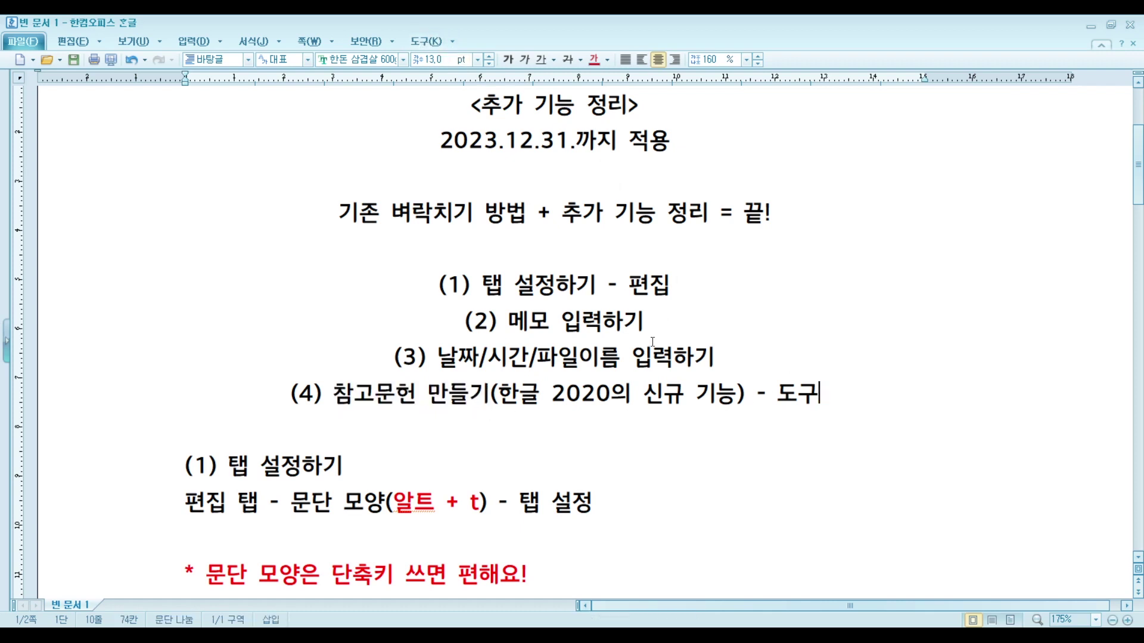
click(509, 403)
key(shift+Left)
drag(547, 402, 737, 403)
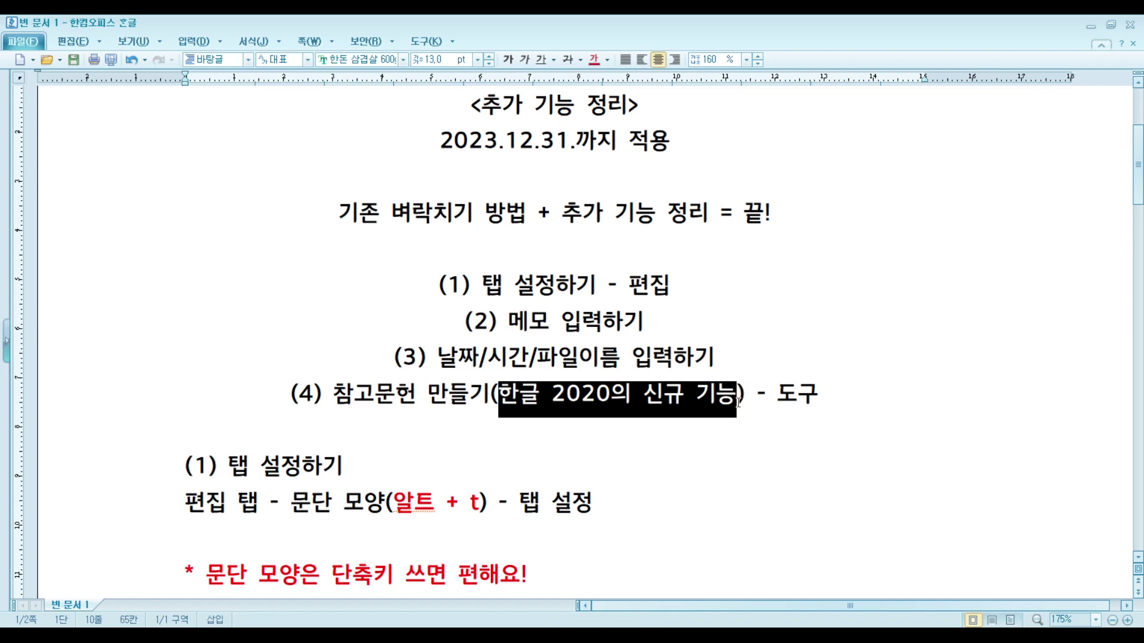
click(738, 403)
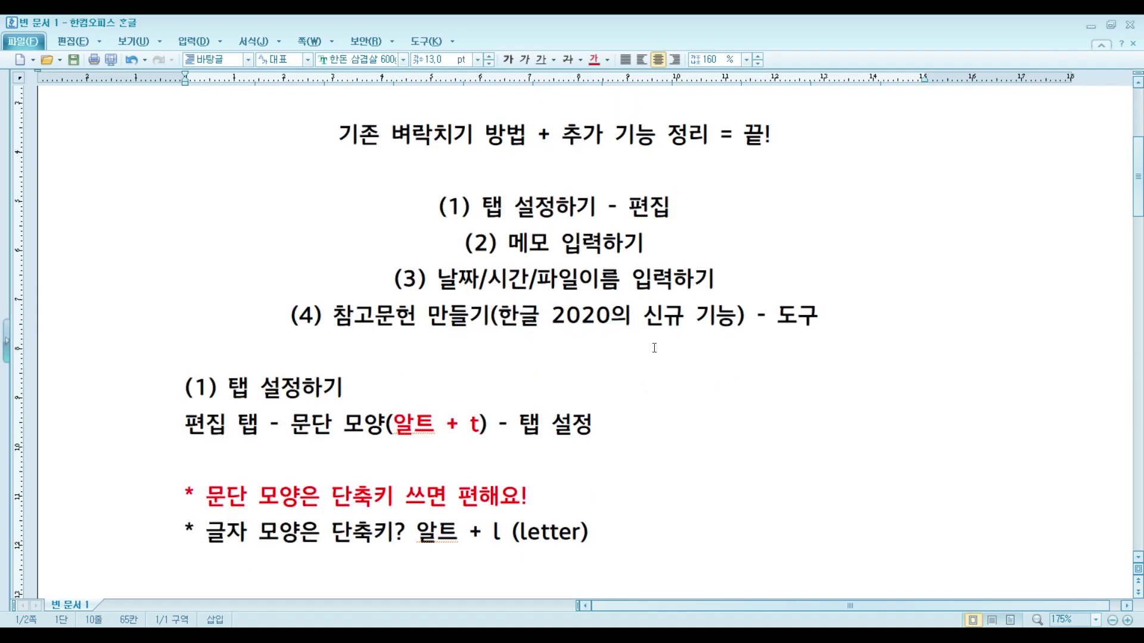
Step: Expand the ribbon and view the paragraph shape's tab settings for the "(1) 탭 설정하기" heading, closing them without changes
scroll(658, 343, down, 2)
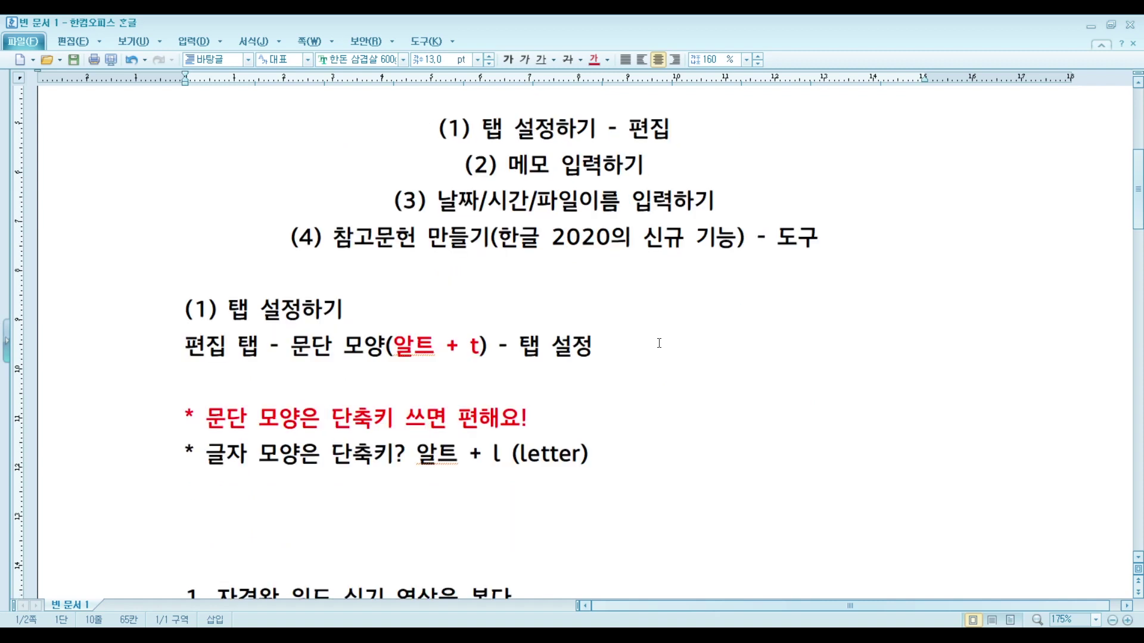
scroll(663, 332, down, 2)
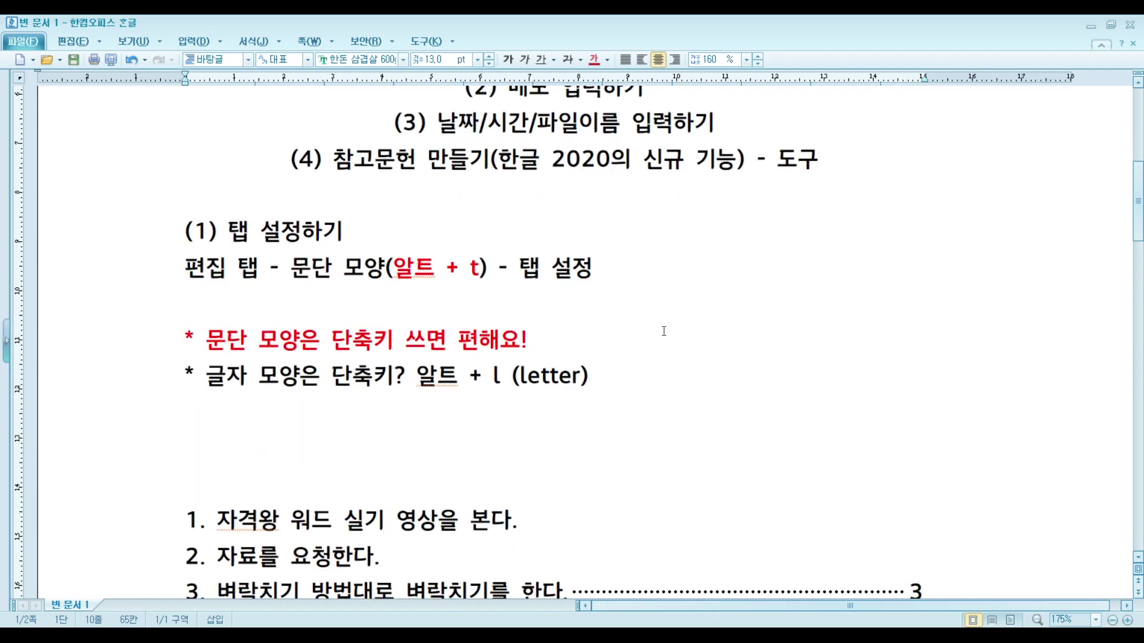
scroll(664, 331, down, 2)
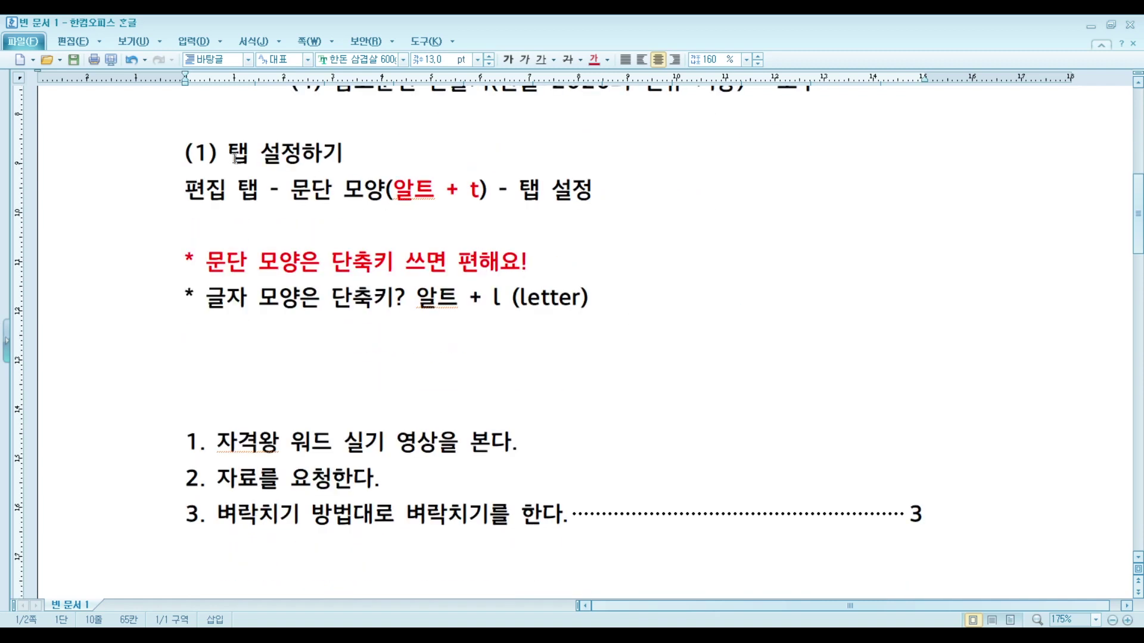
drag(230, 158, 357, 162)
click(357, 162)
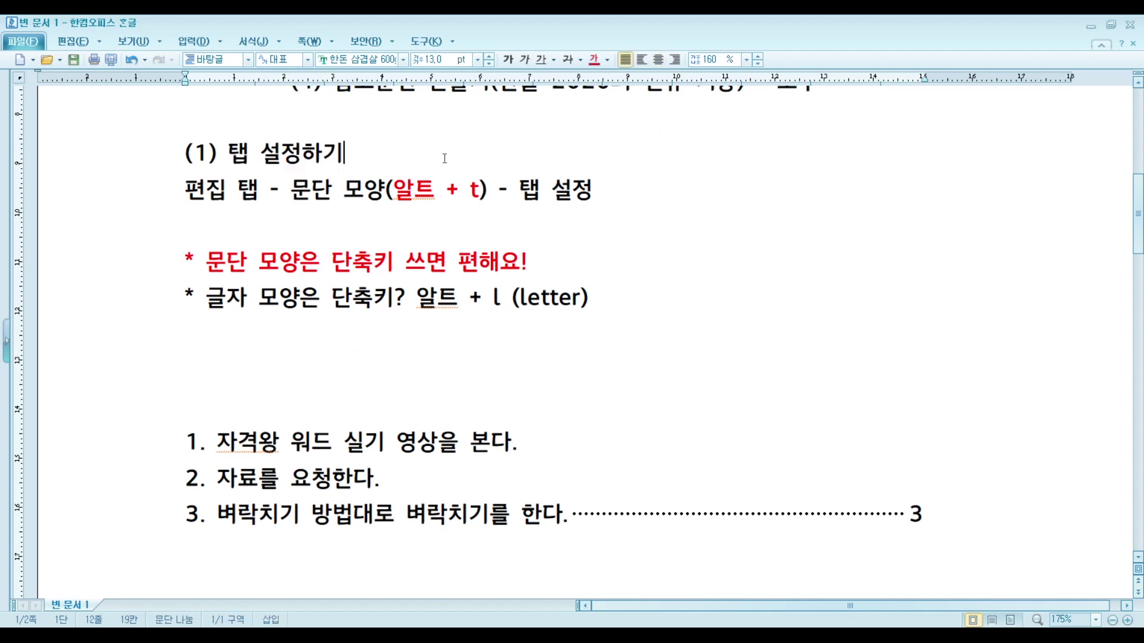
click(1100, 46)
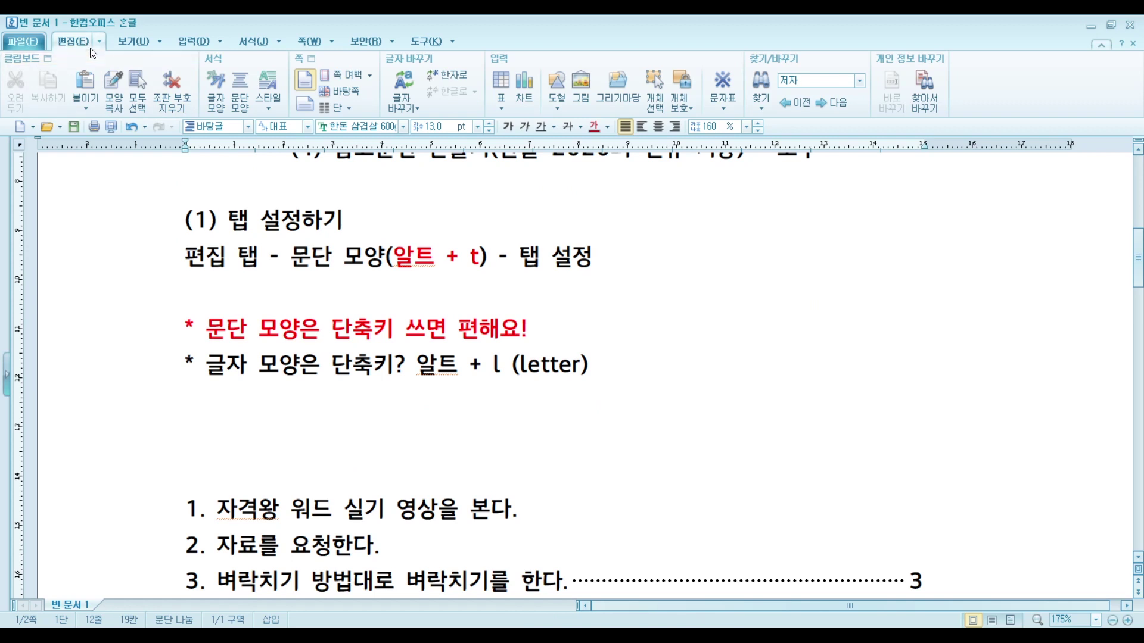
click(232, 79)
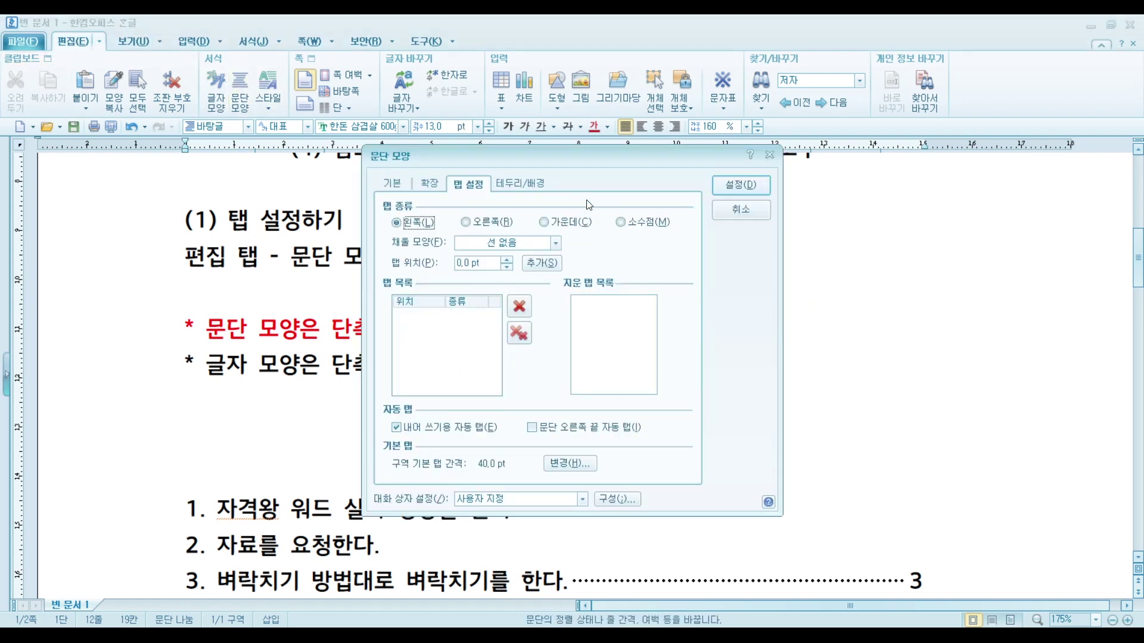
click(739, 214)
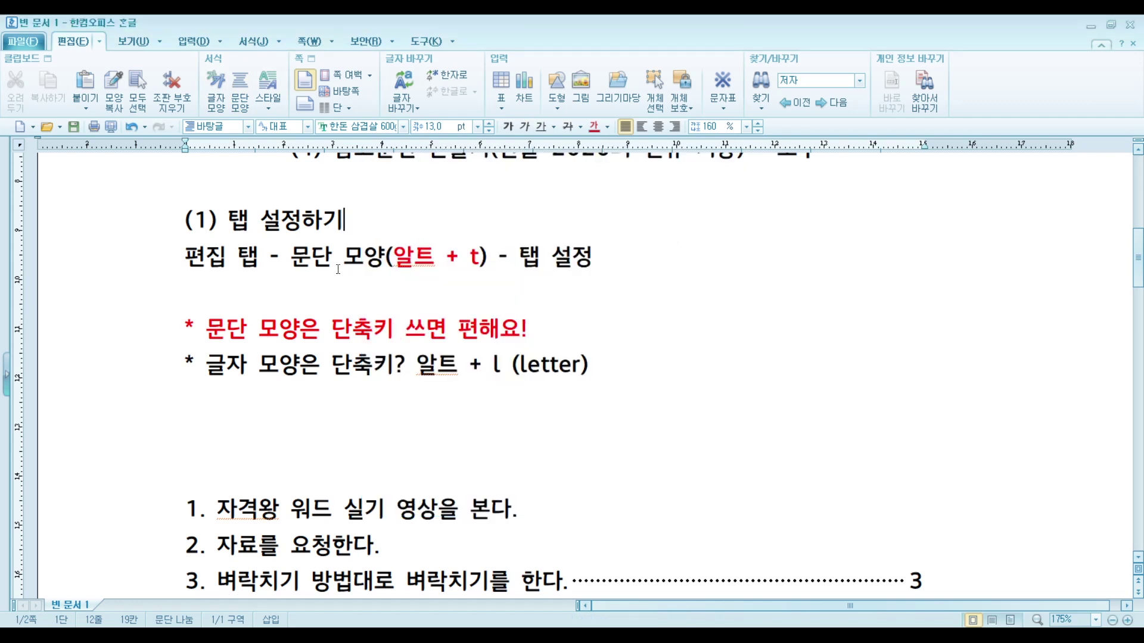
Step: View the paragraph shape's tab settings for the lines below the "(1) 탭 설정하기" heading and dismiss the dialog
drag(181, 257, 619, 393)
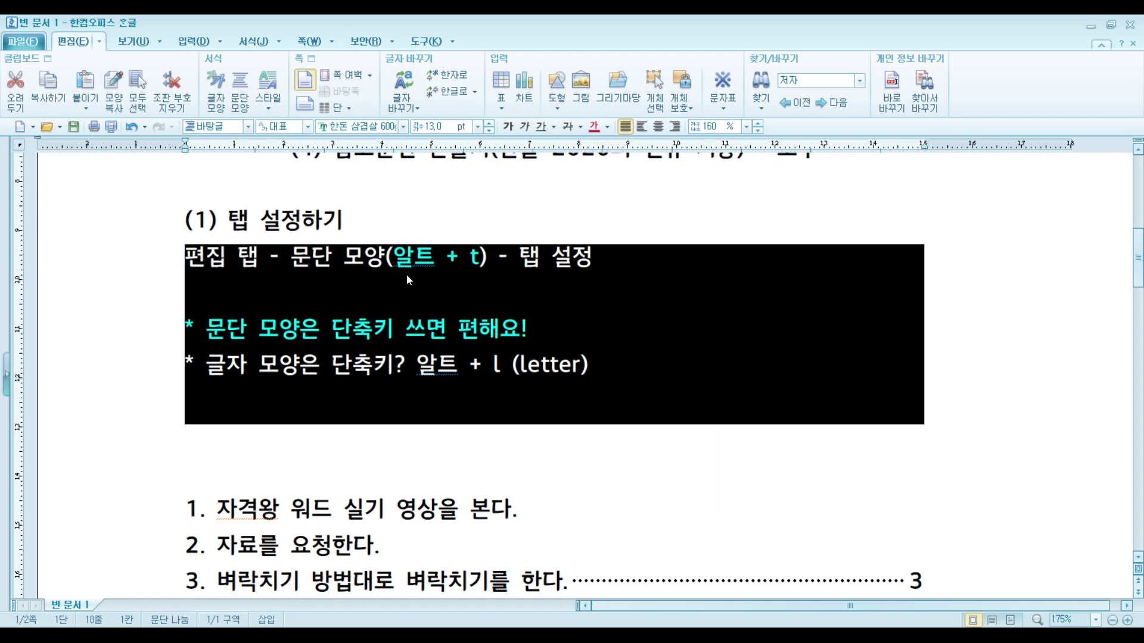
key(alt+t)
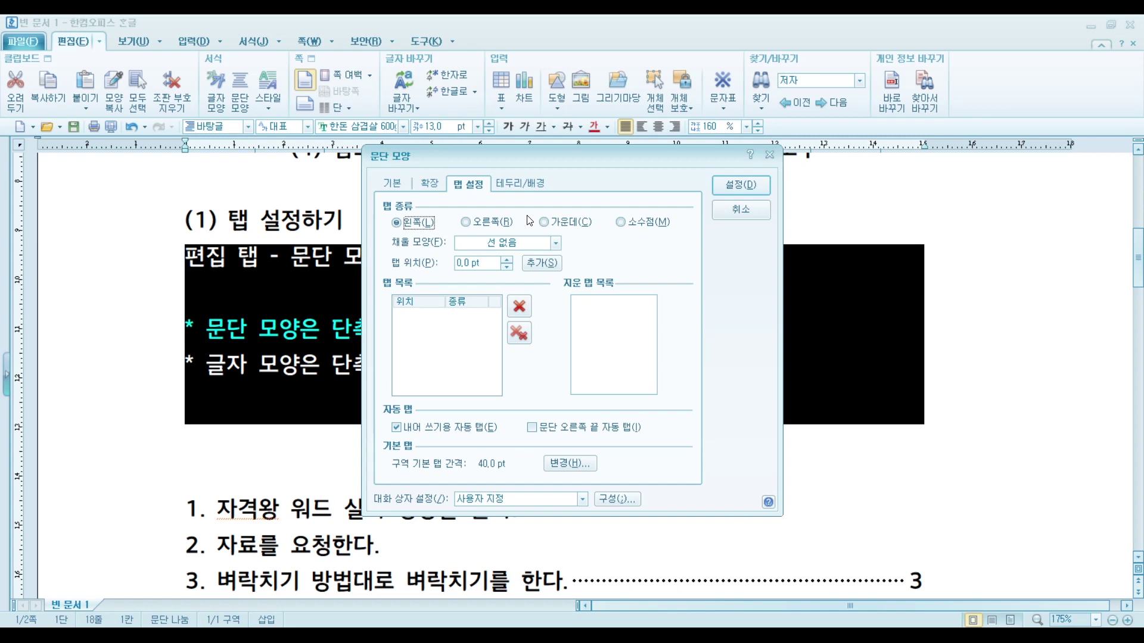
key(Escape)
click(554, 330)
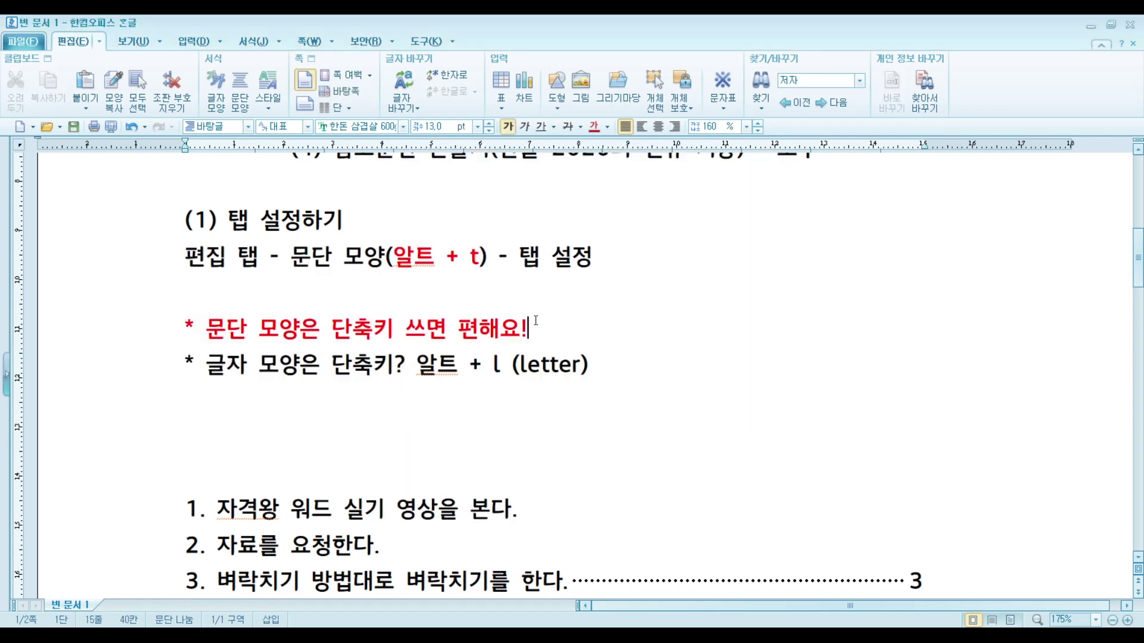
Step: Examine the notes on the 문단 모양 and 글자 모양 shortcuts below the "(1) 탭 설정하기" heading
drag(554, 330, 167, 336)
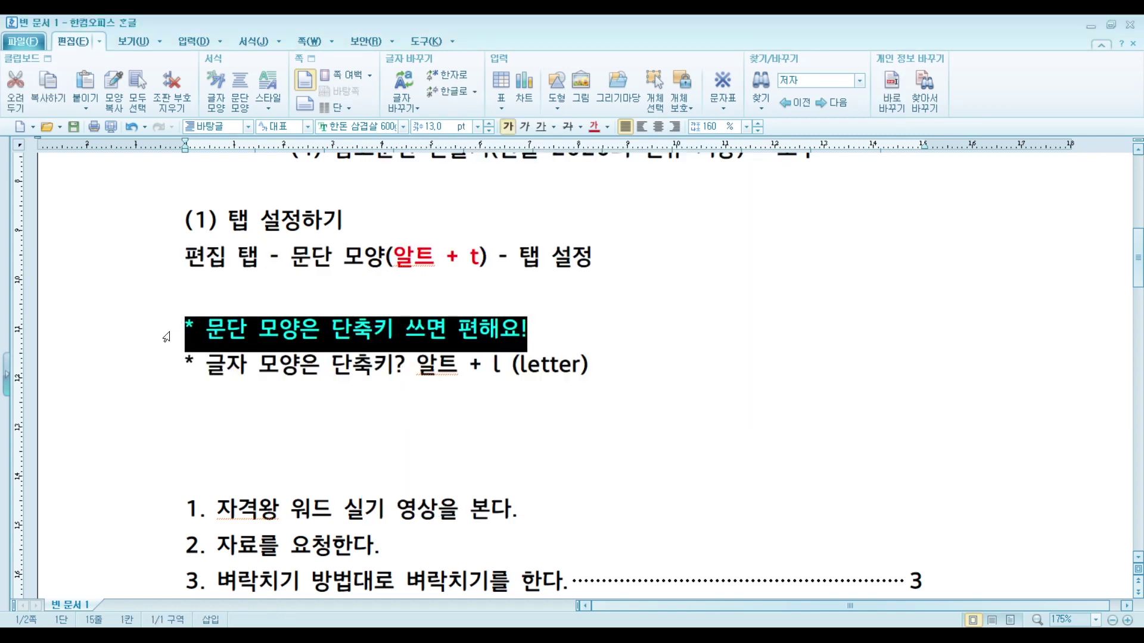
click(313, 334)
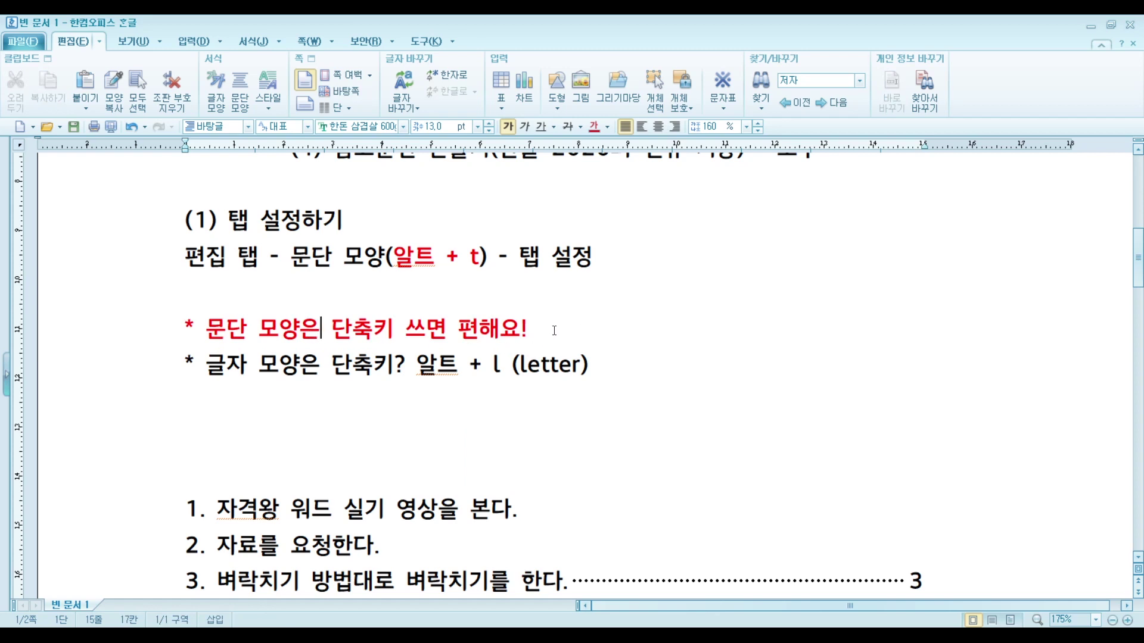
drag(206, 334, 321, 334)
drag(204, 370, 299, 370)
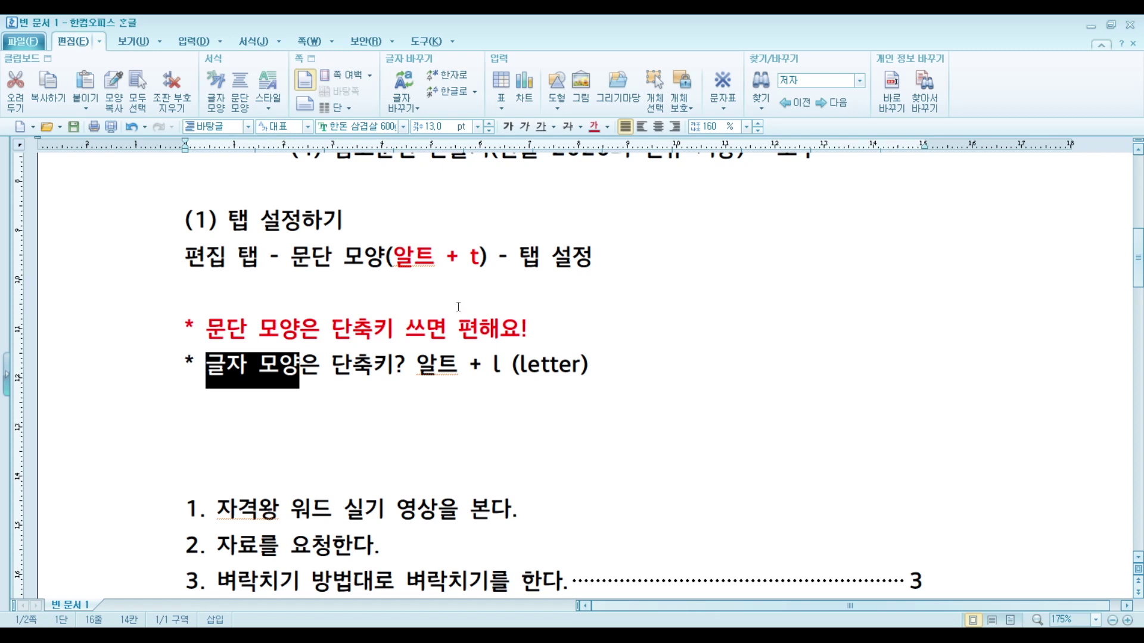
drag(477, 267, 396, 261)
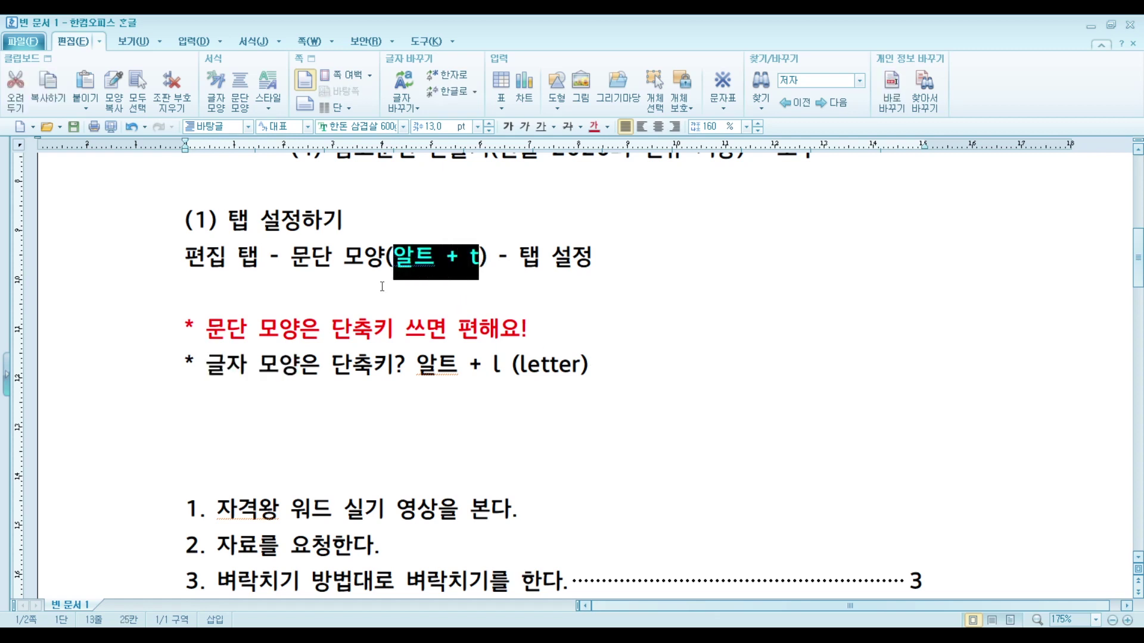
Step: View the character shape settings for the word "letter" in the 글자 모양 note and close them without changes
click(210, 364)
drag(417, 366, 581, 372)
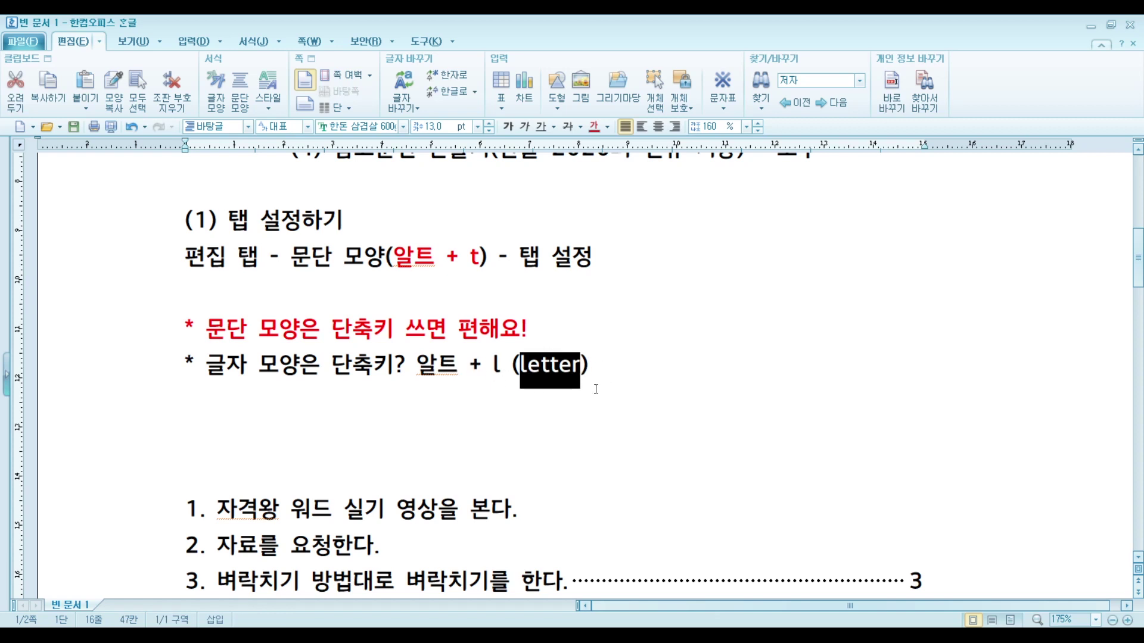
key(alt+l)
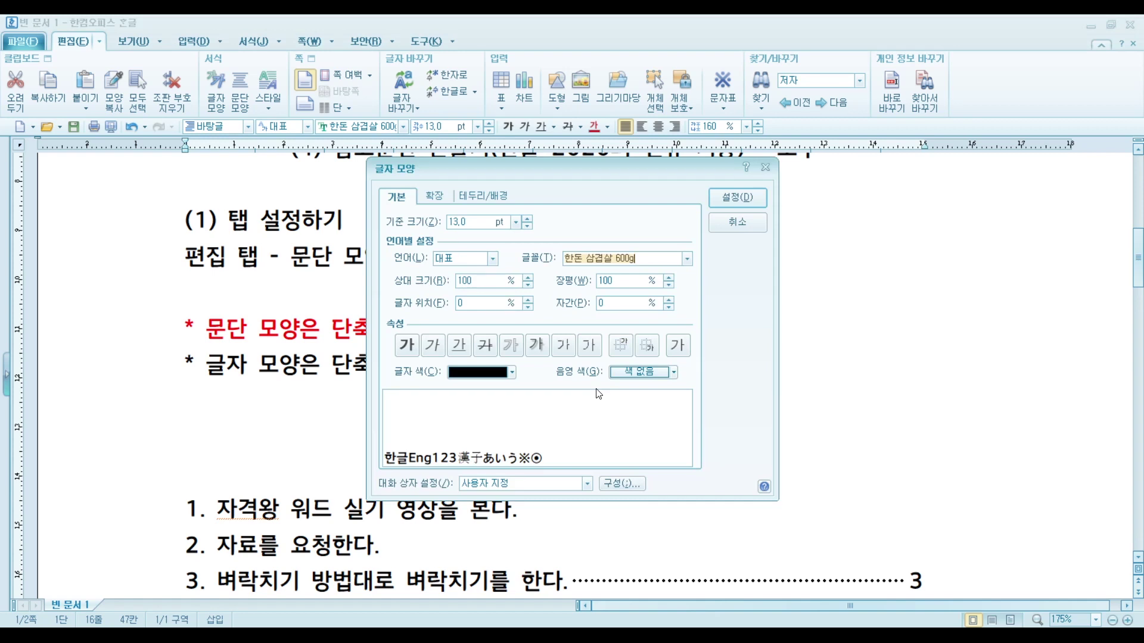
key(Escape)
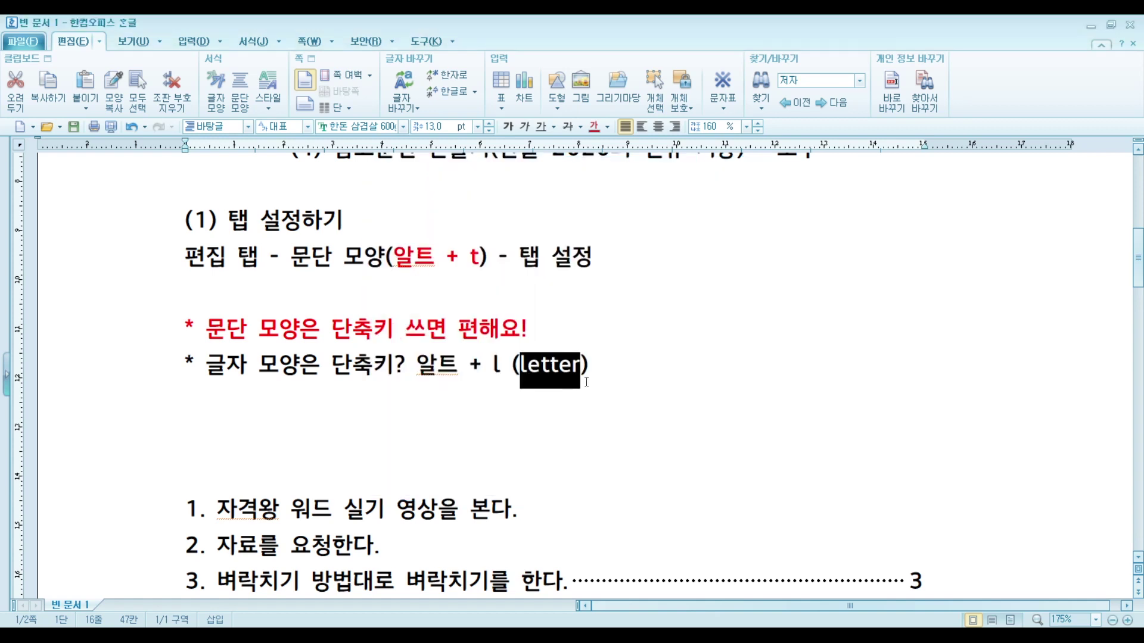
Step: Review the "(1) 탭 설정하기" heading and the 알트 + t shortcut in the line below it
drag(480, 218, 218, 221)
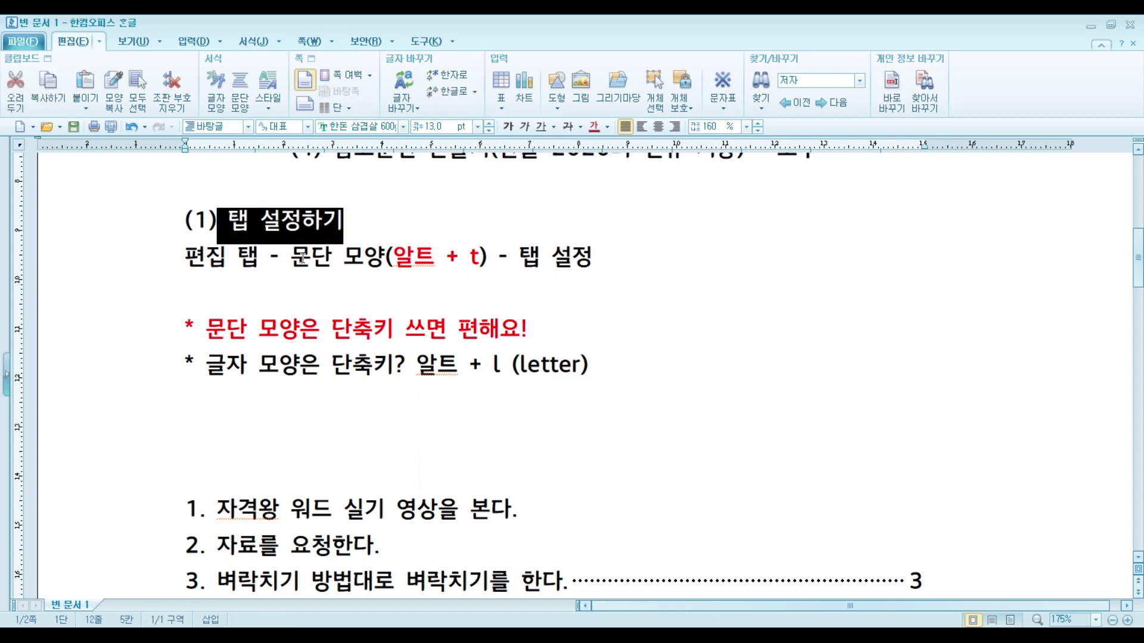
drag(479, 258, 391, 259)
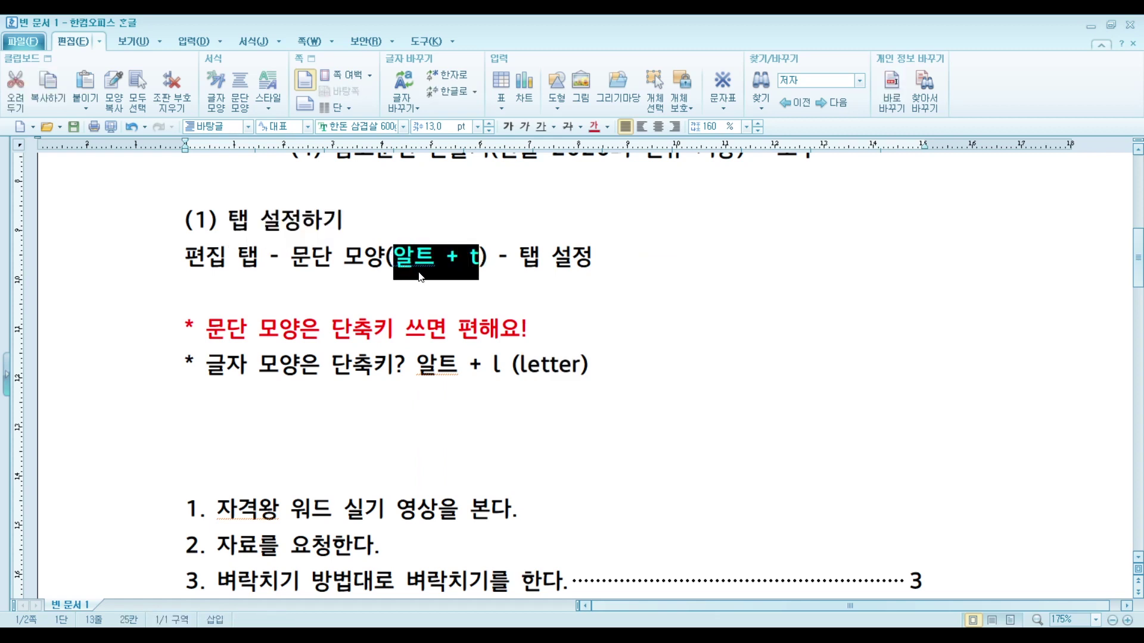
scroll(421, 275, down, 2)
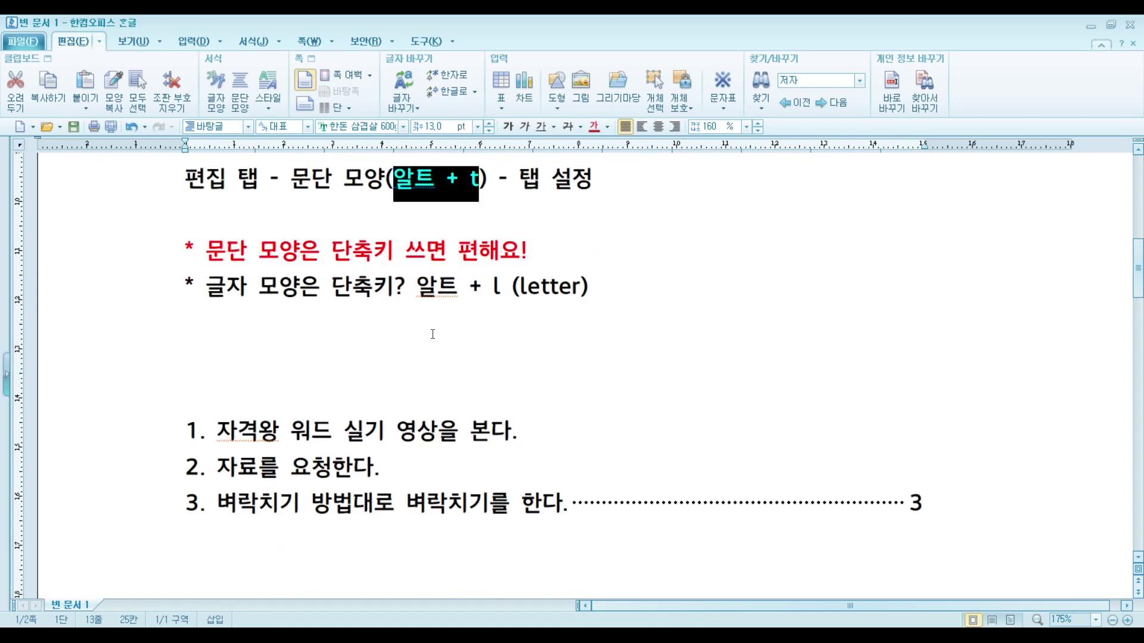
Step: Examine the three-item sample list, especially the dotted tab leader and page number at the end of item 3
click(530, 428)
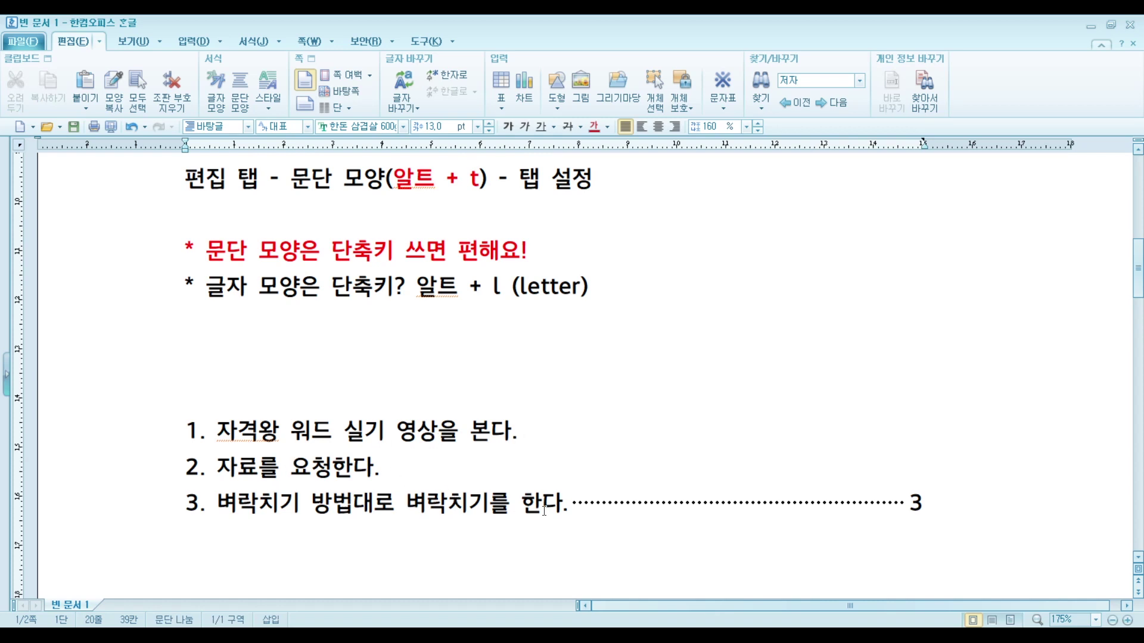
drag(182, 446, 295, 523)
click(547, 407)
click(550, 438)
click(574, 502)
drag(574, 503, 870, 503)
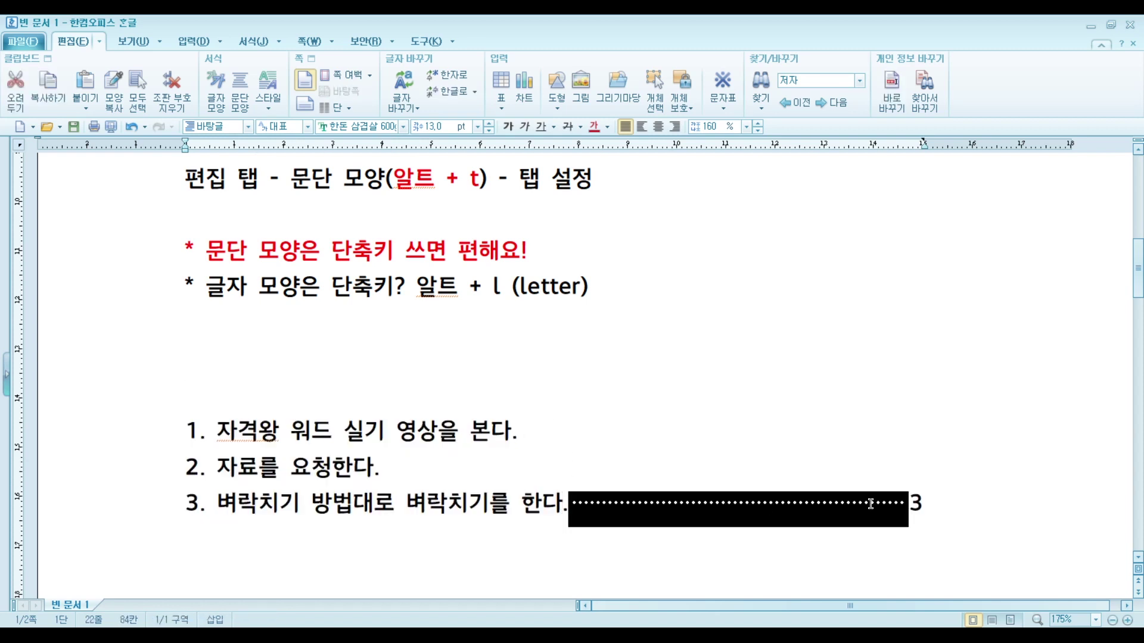
click(935, 502)
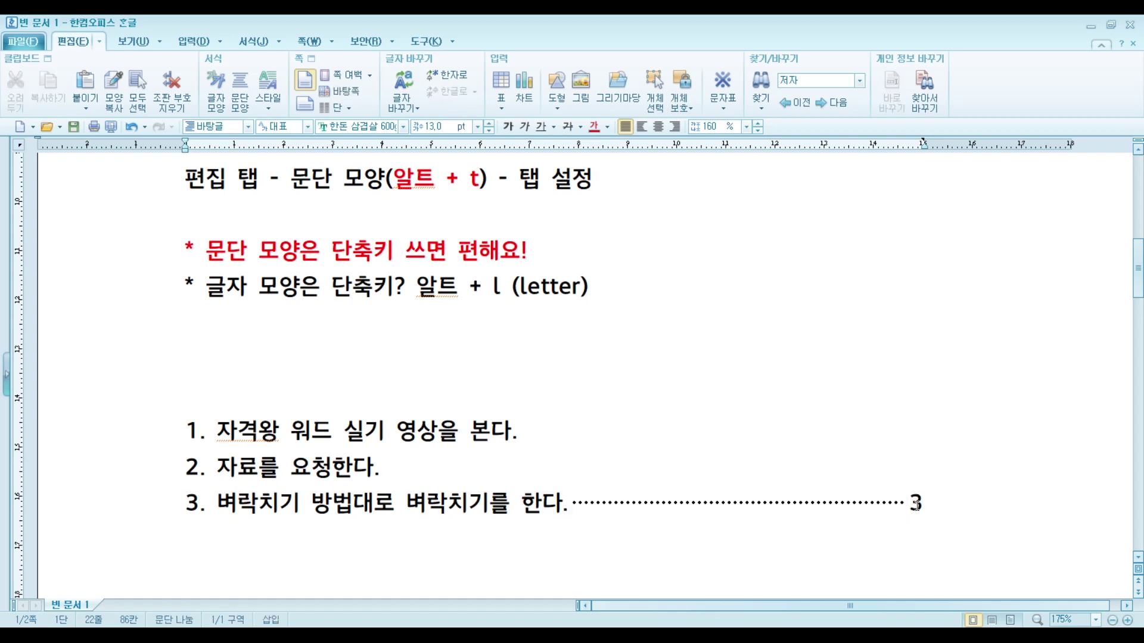
drag(916, 505, 910, 511)
Step: Insert tab leaders after sample list items 1 and 2 and enter the page numbers 1 and 2 at their ends
click(736, 446)
key(Tab)
click(595, 451)
key(Tab)
click(936, 427)
text(1)
click(935, 465)
text(2)
Step: Above the sample list, enter the three lines "1. 과일을 깎는다.", "2. 라면을 끓인다." and "3. 라면에 과일을 넣는다."
scroll(522, 350, up, 1)
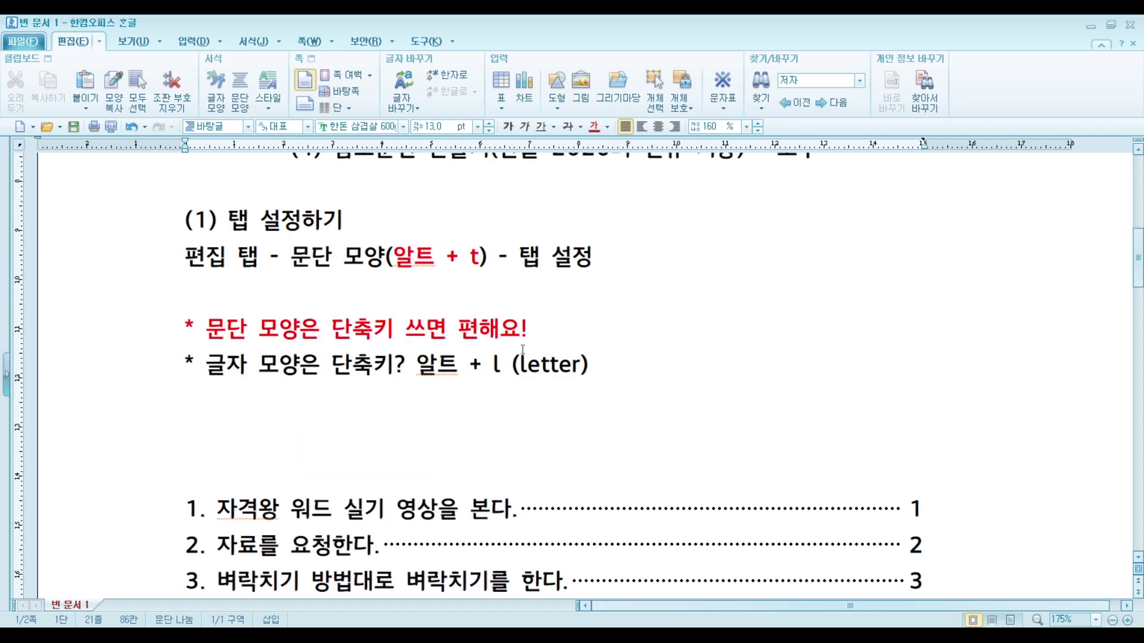
click(406, 436)
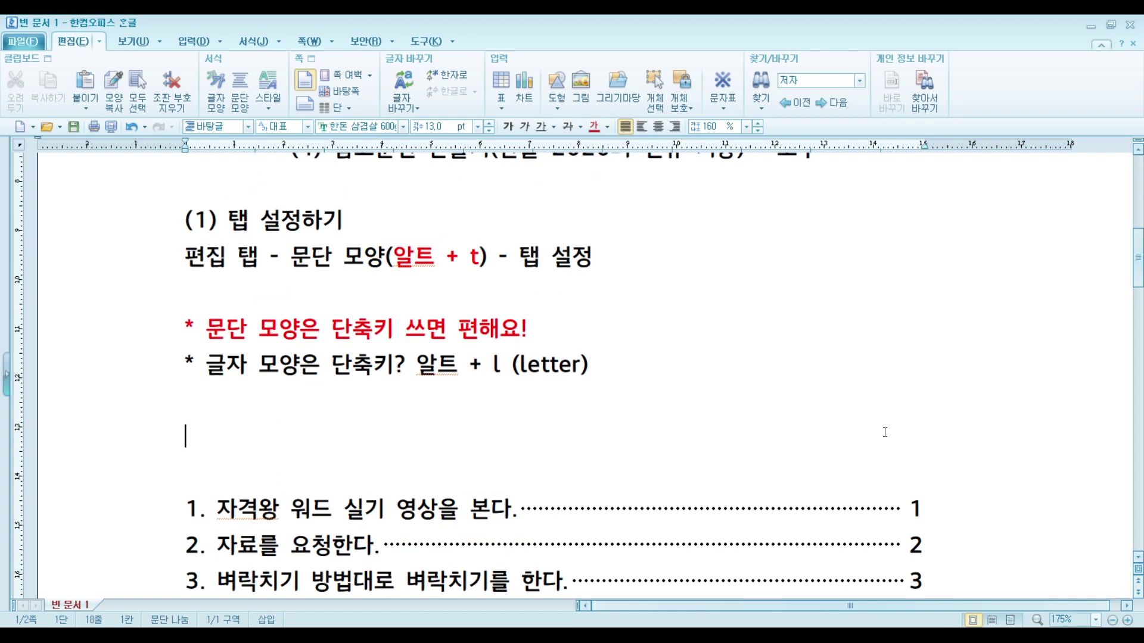
text(1. 과일ㅇ)
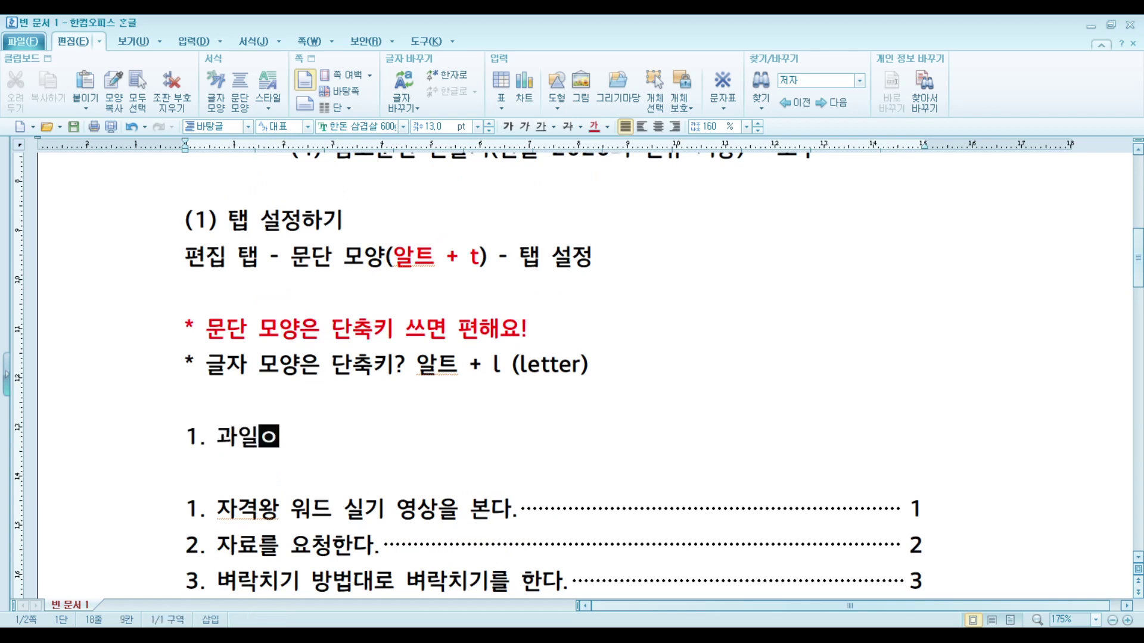
text(을 깎는다.)
key(Return)
text(2. )
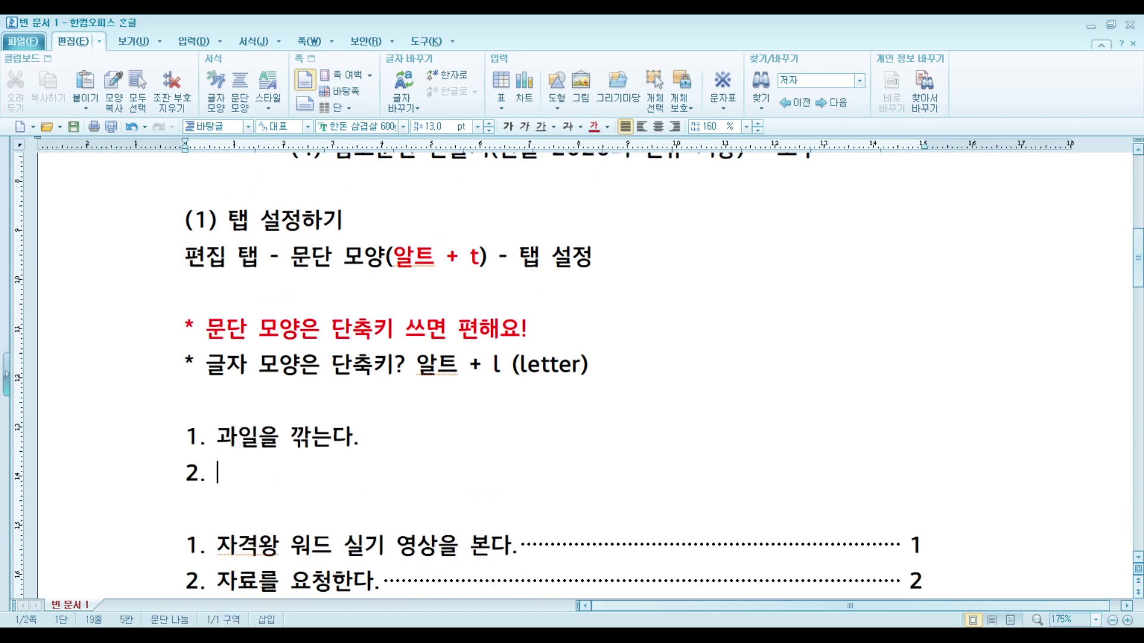
text(라면을 ㄲ)
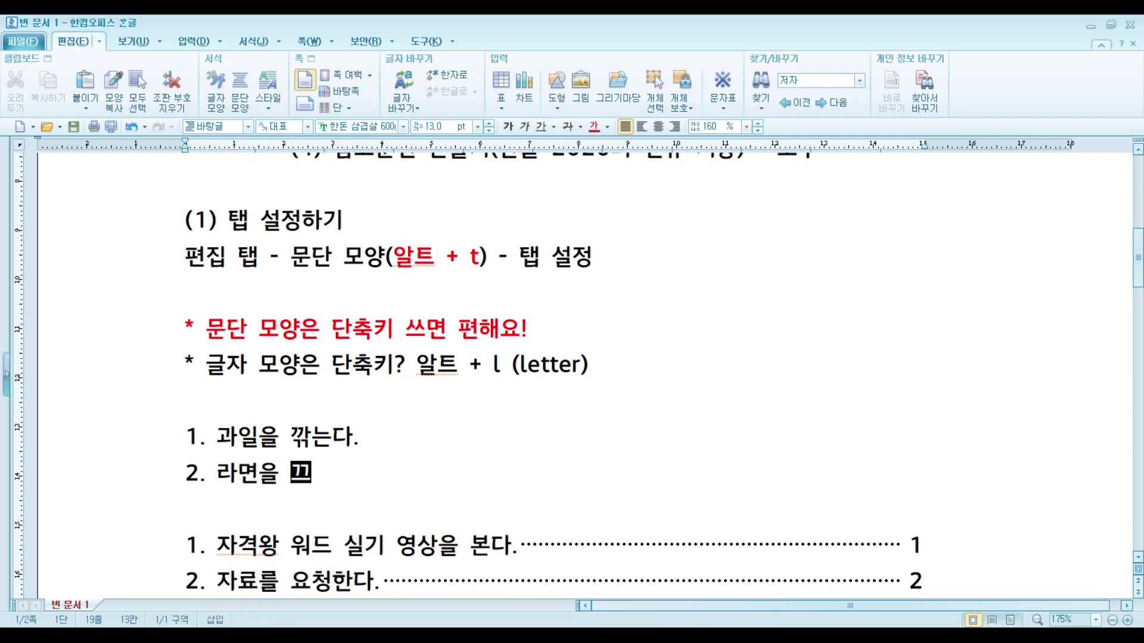
text(끓인다.)
key(Return)
text(3. 라면)
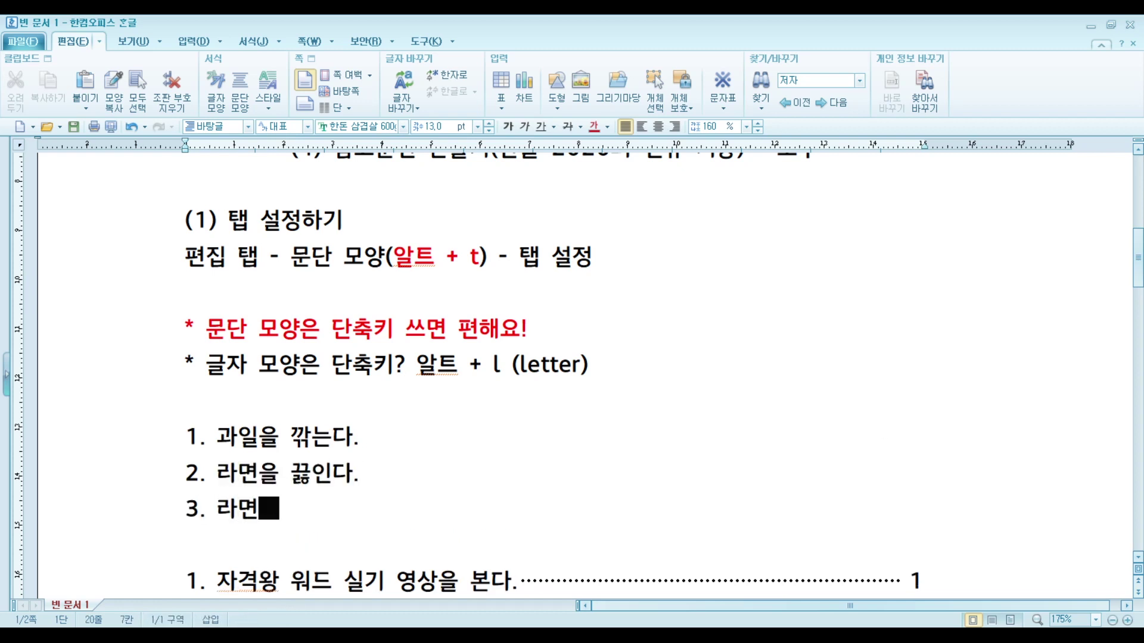
text(에 과일을 넣는다.)
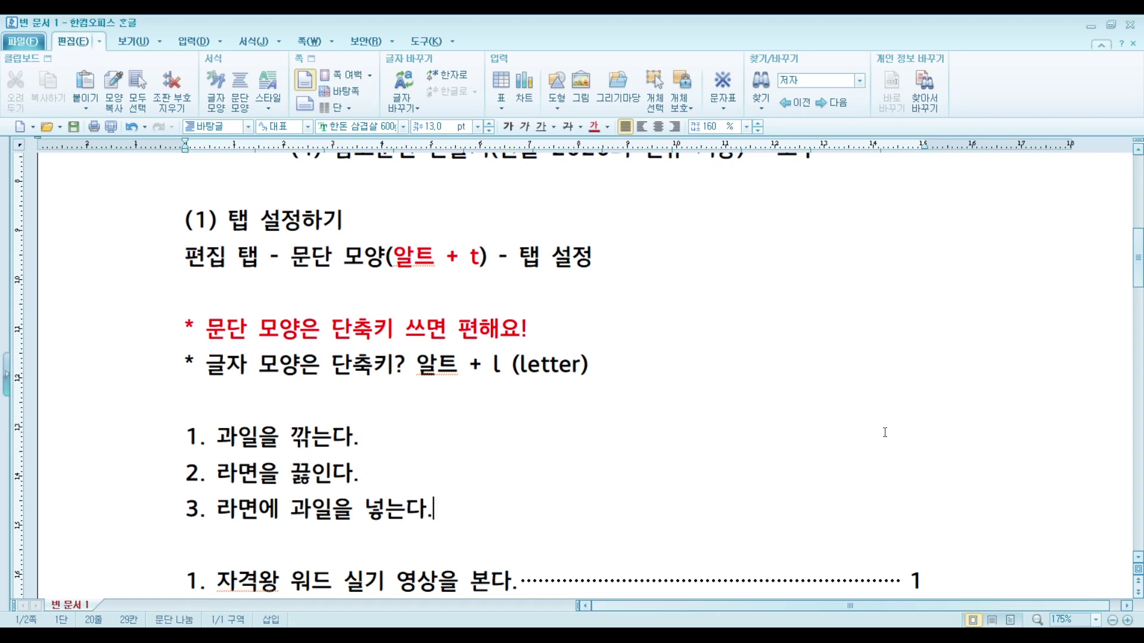
Step: In the paragraph shape's tab settings for the three new lines, choose a right tab (오른쪽) with the round-dot fill pattern
scroll(740, 362, down, 3)
scroll(324, 365, up, 1)
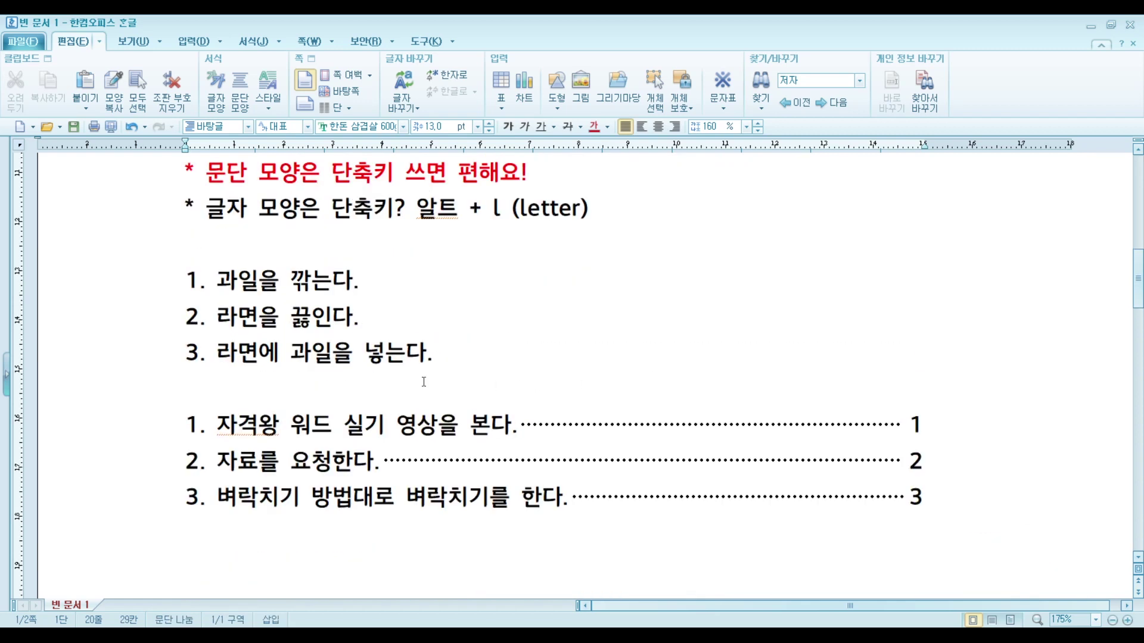
click(148, 286)
drag(149, 285, 190, 361)
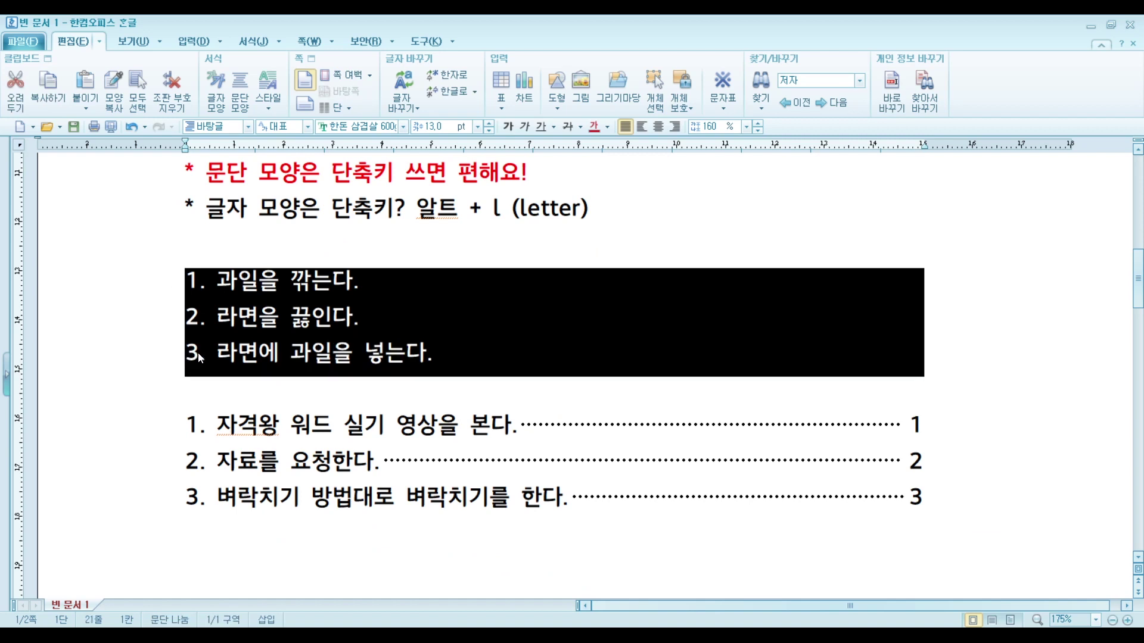
key(alt+t)
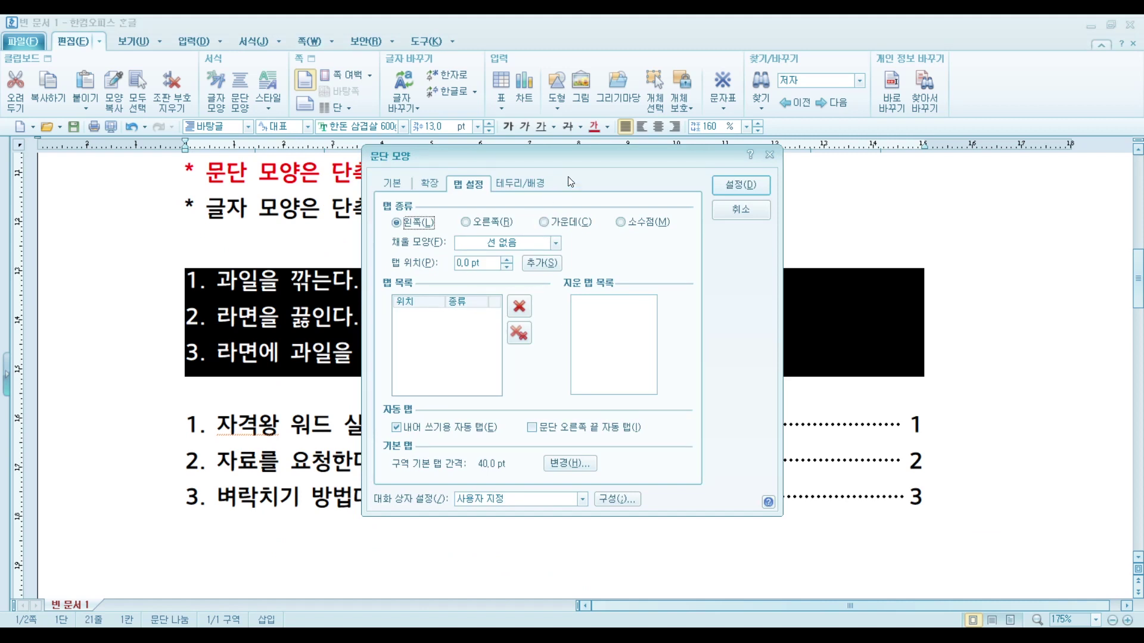
drag(583, 168, 320, 193)
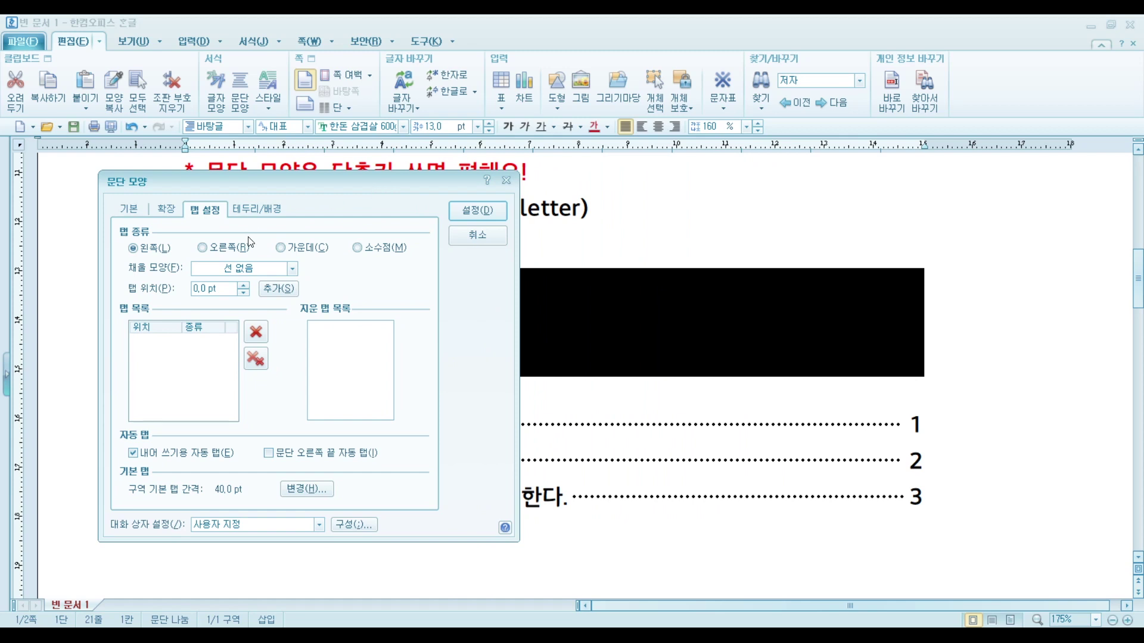
click(234, 247)
click(255, 271)
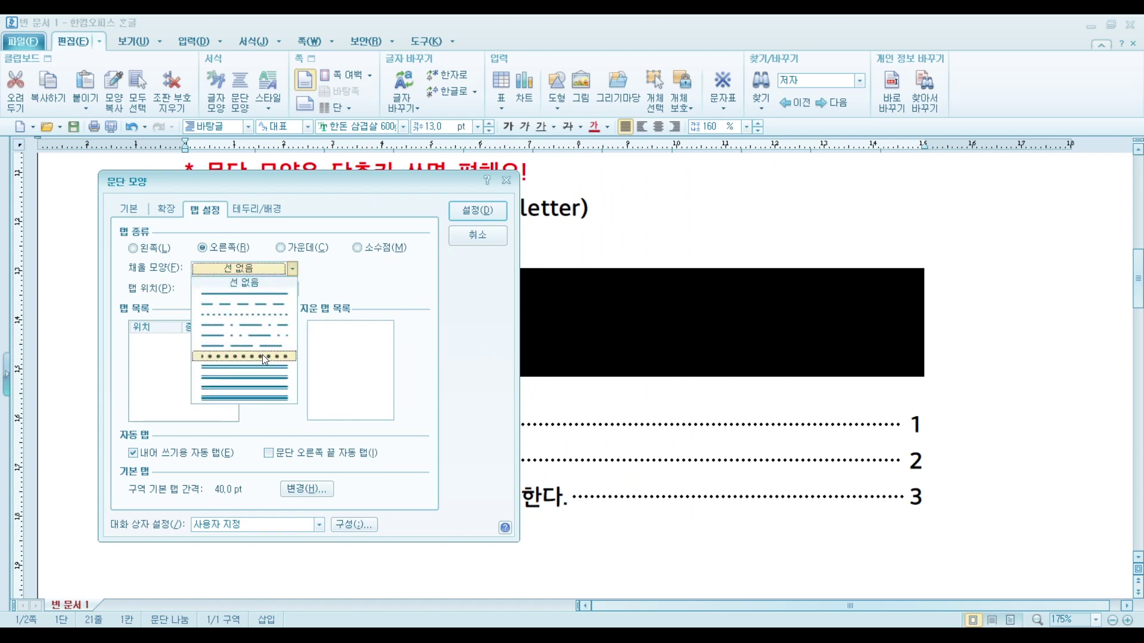
click(262, 356)
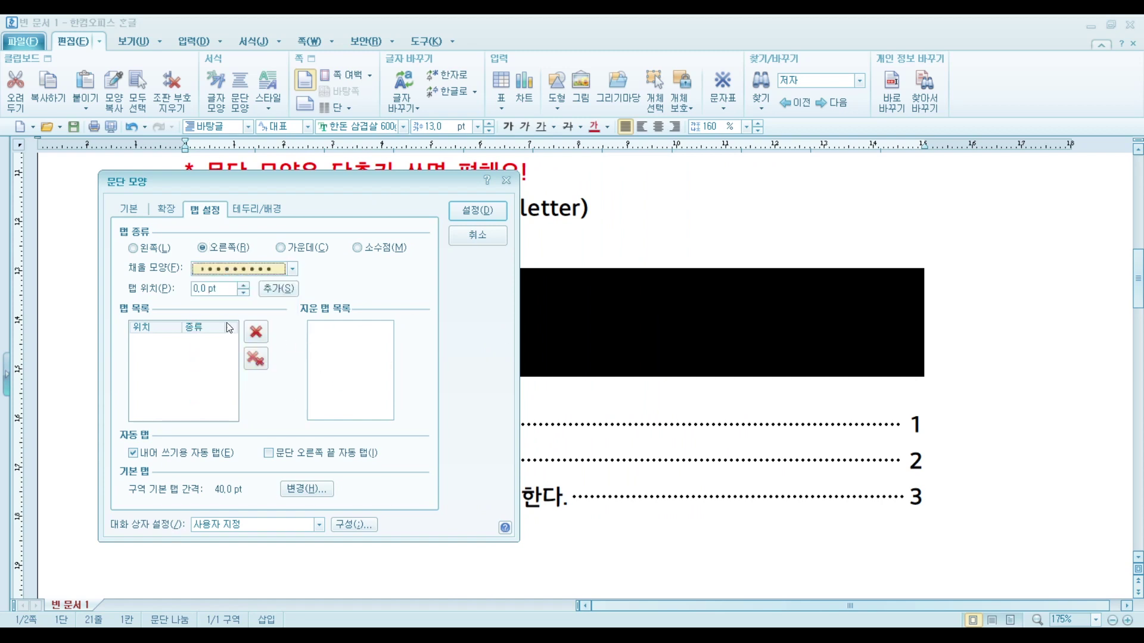
Step: Add the tab at position 425 pt to the tab list and apply the settings to the three lines
click(204, 288)
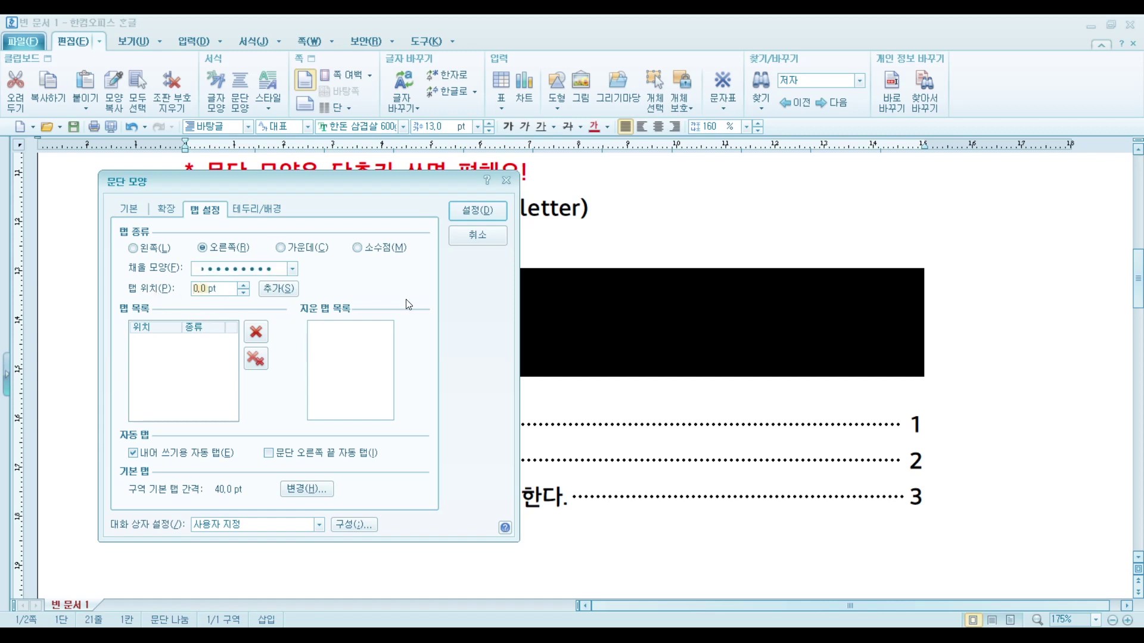
text(425)
drag(398, 185, 535, 178)
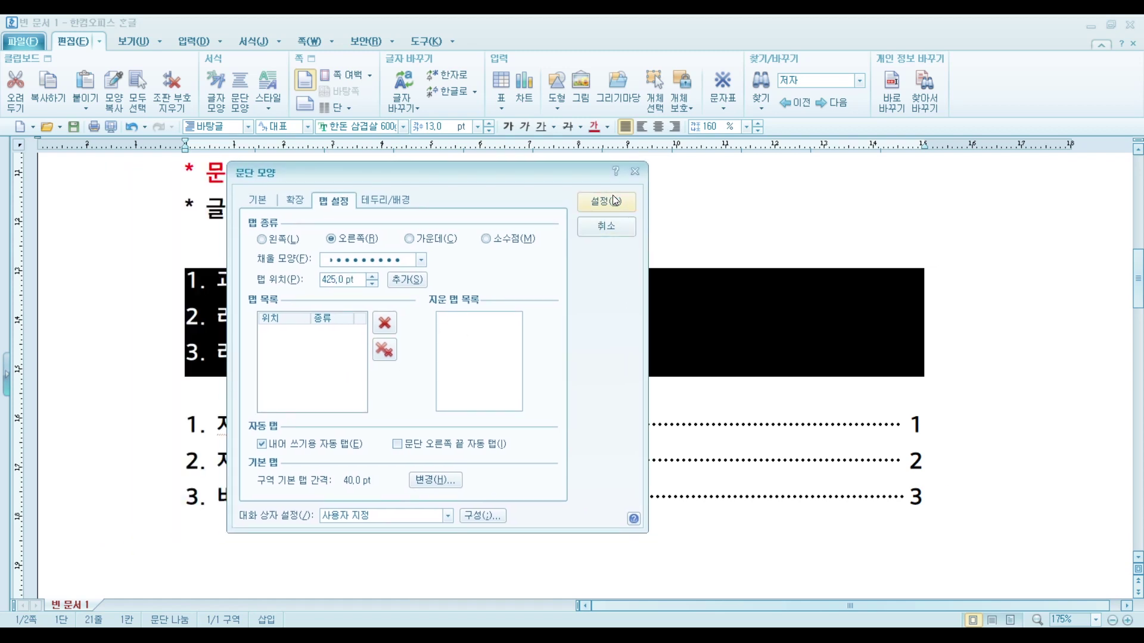
click(399, 280)
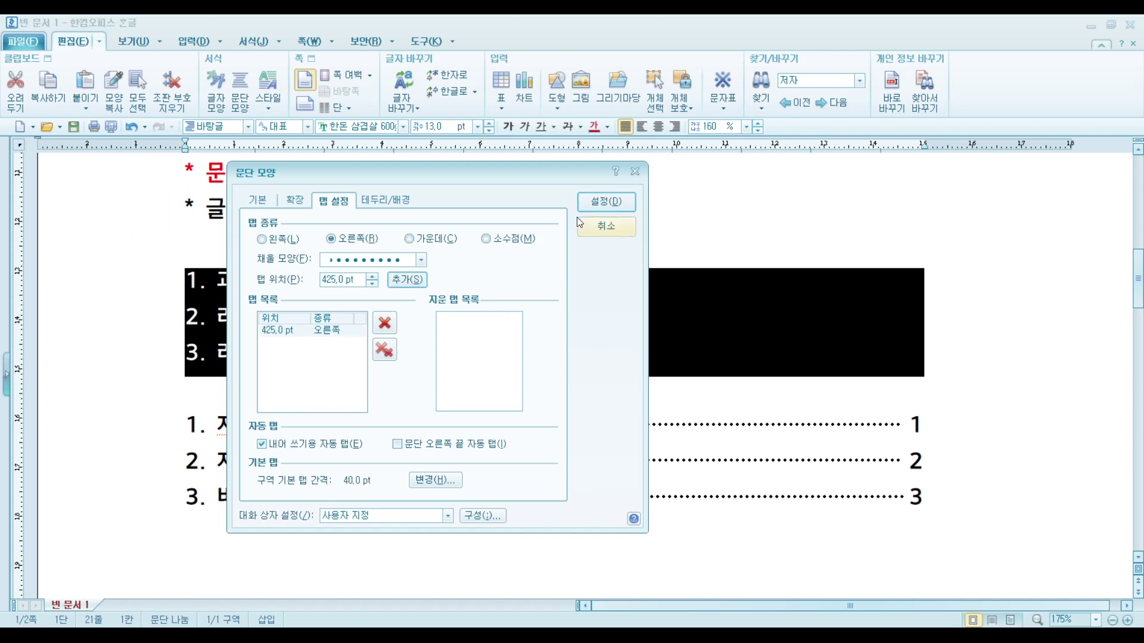
click(594, 204)
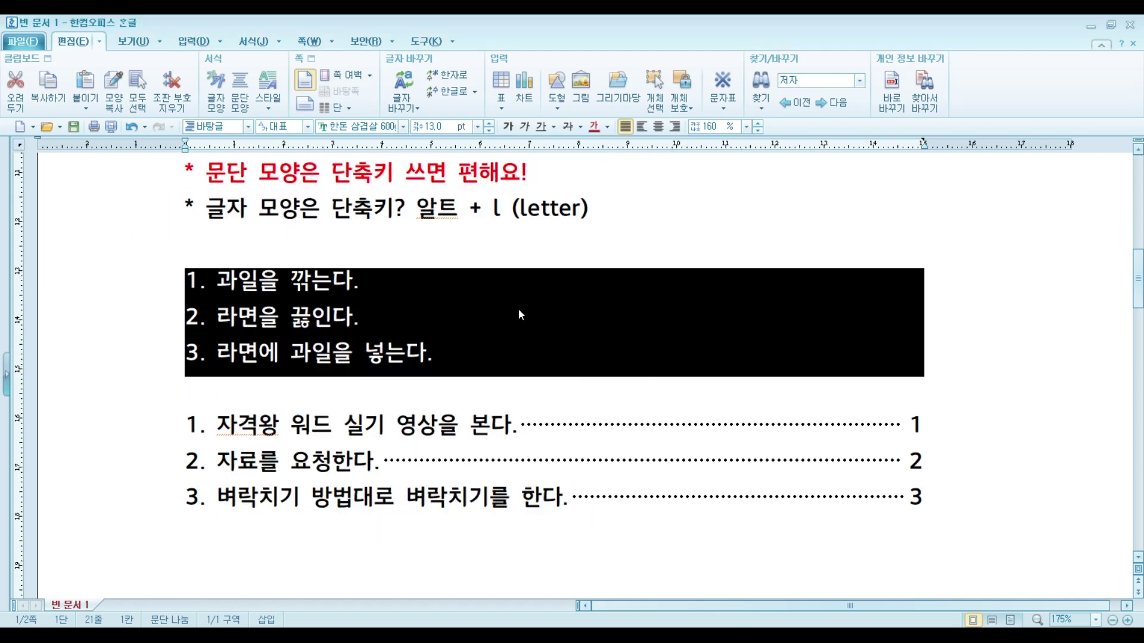
Step: Insert a new line reading "tab" directly above "1. 과일을 깎는다."
click(527, 284)
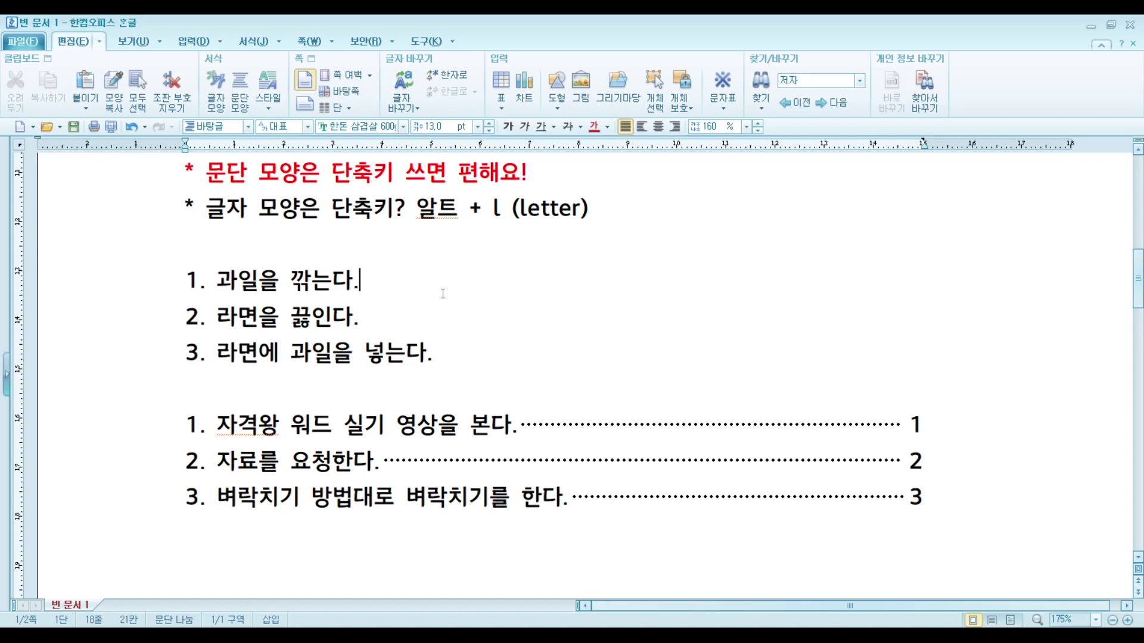
drag(152, 285, 392, 357)
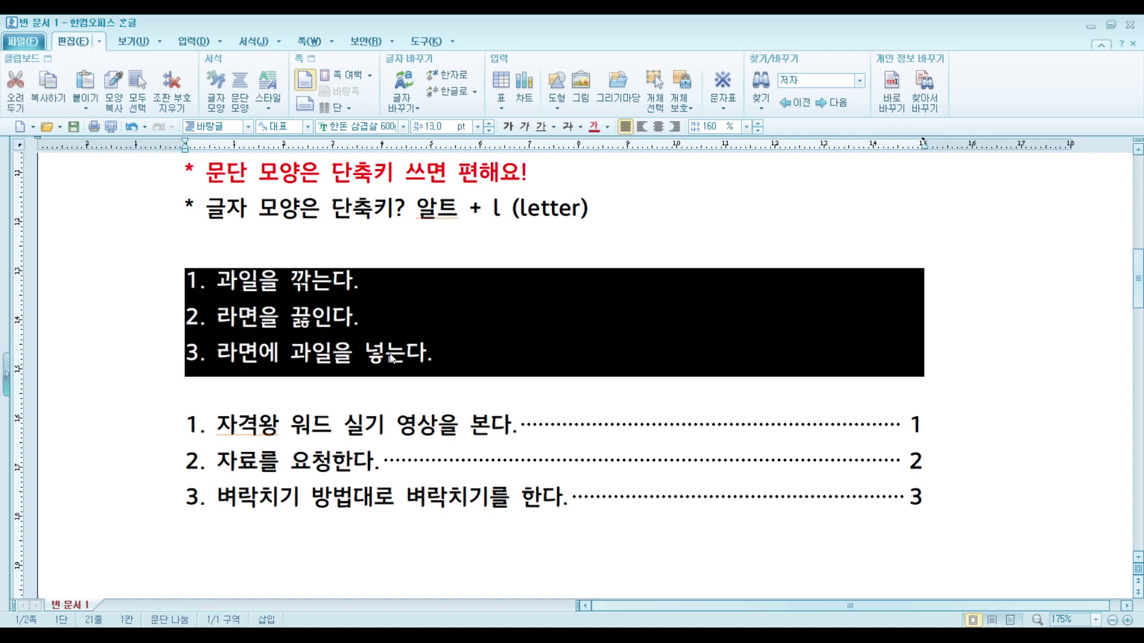
click(465, 352)
click(465, 288)
click(348, 244)
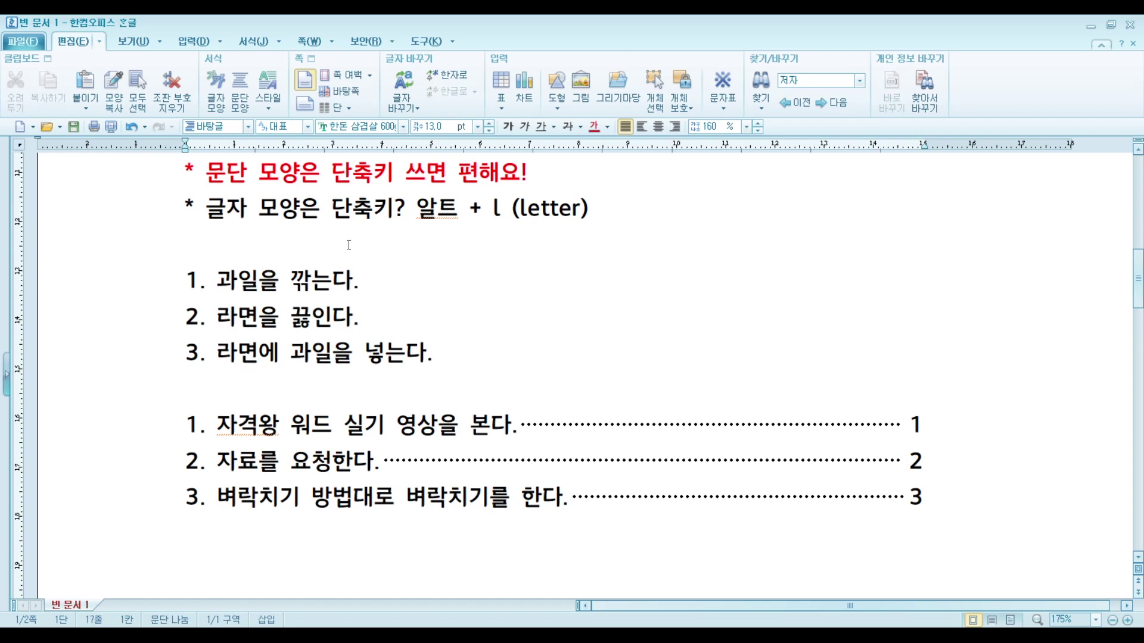
key(Return)
text(tab)
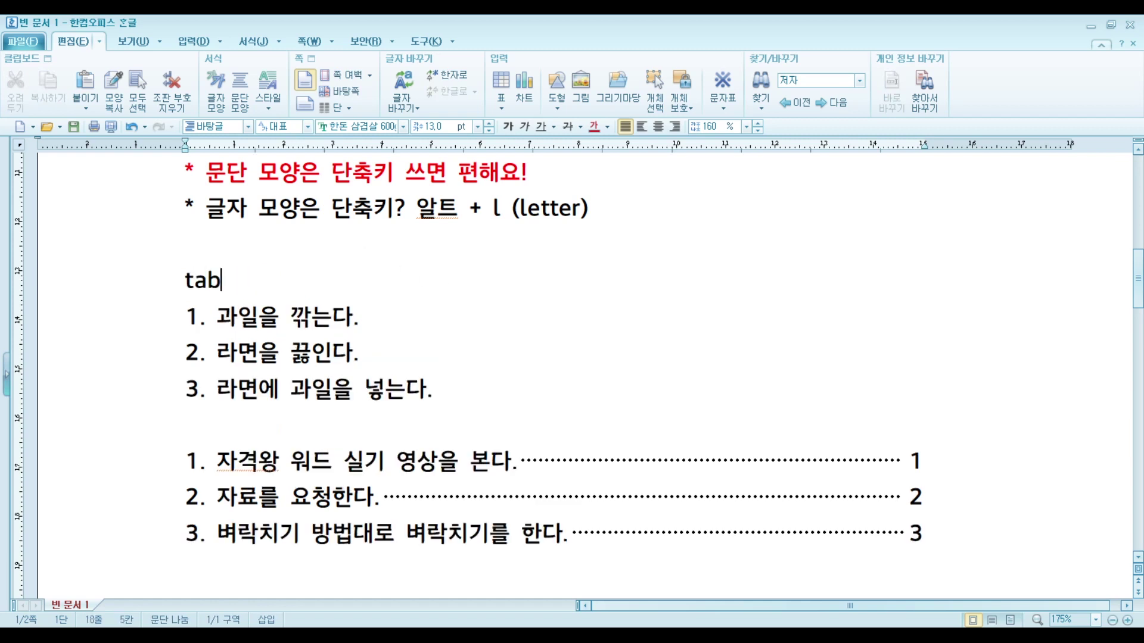
Step: Insert a dotted tab leader at the end of each of the three lines below "tab"
click(491, 306)
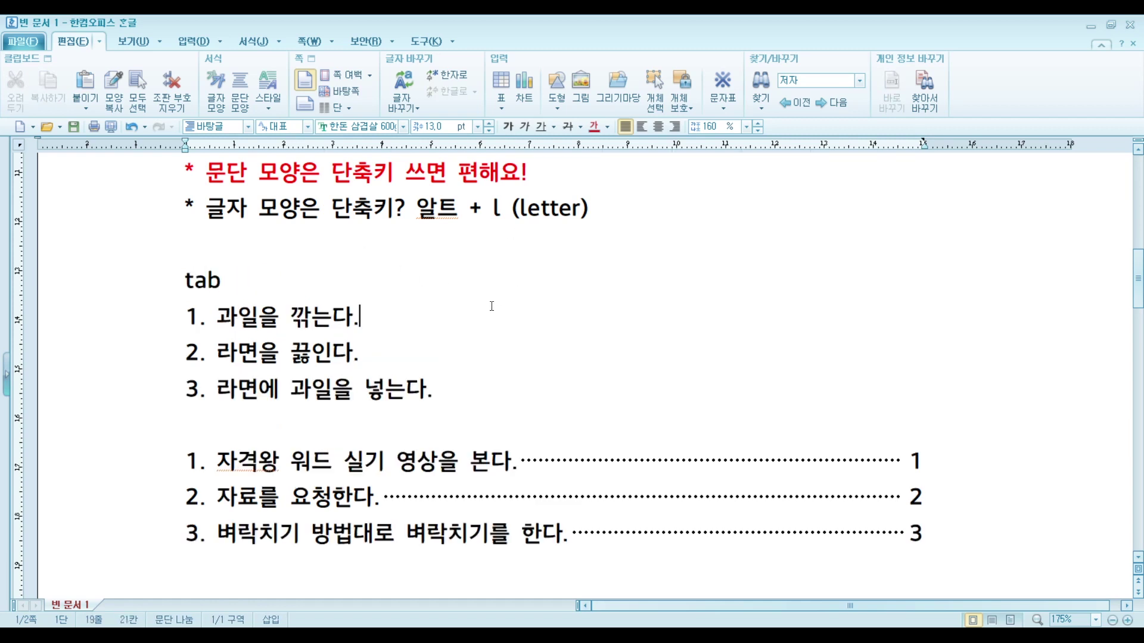
key(Tab)
click(506, 357)
key(Tab)
click(517, 383)
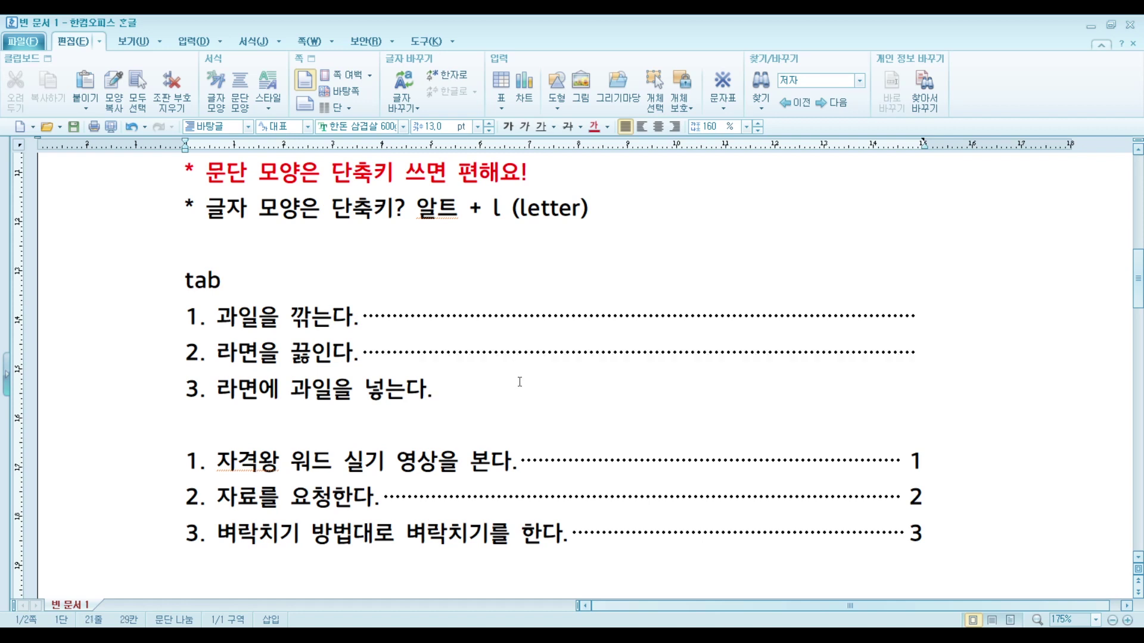
key(Tab)
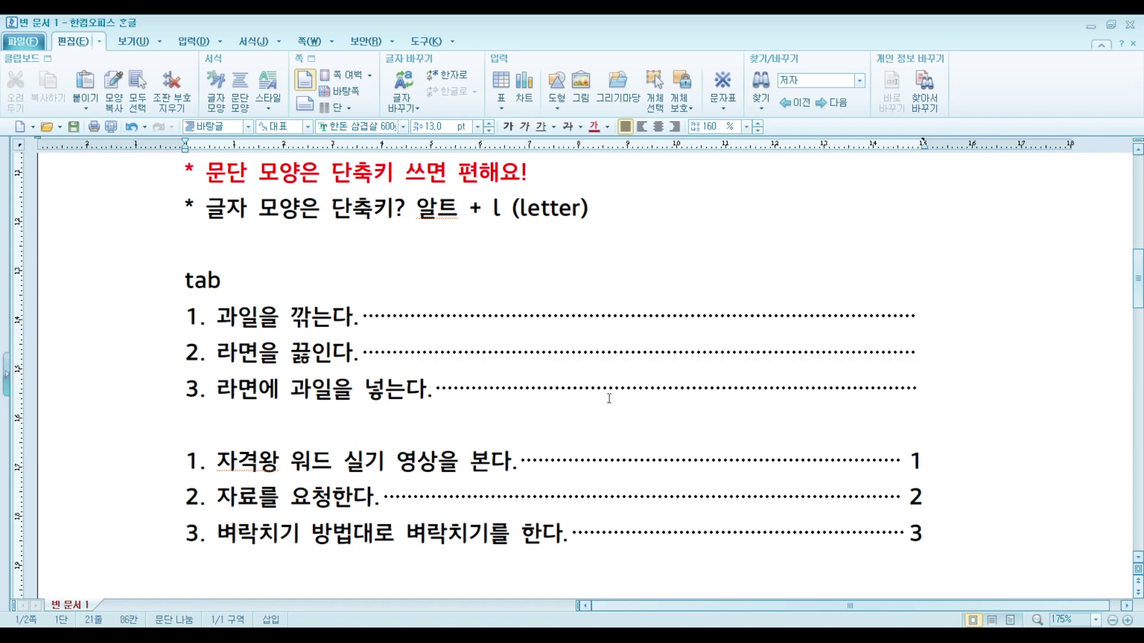
Step: Enter the page numbers 1, 2 and 33 after the dotted leaders of the three lines below "tab"
click(927, 312)
text(1)
click(927, 352)
text(2)
click(926, 387)
text(33)
click(791, 411)
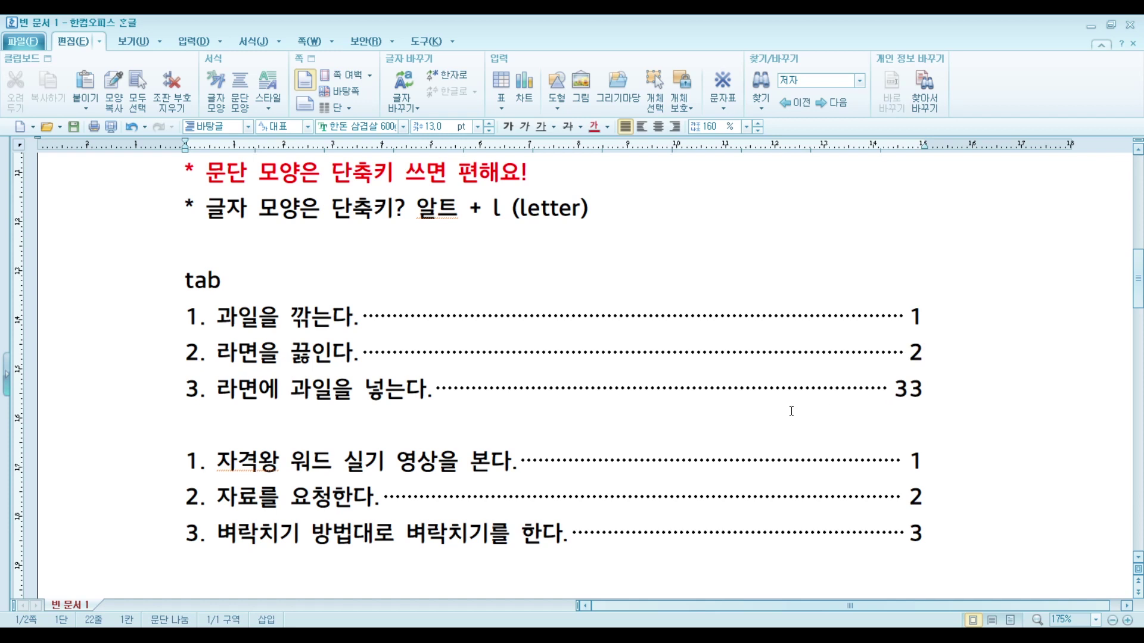
Step: Revisit the "(1) 탭 설정하기" heading and look ahead to the sections on memos and on date, time and file name
scroll(735, 409, up, 3)
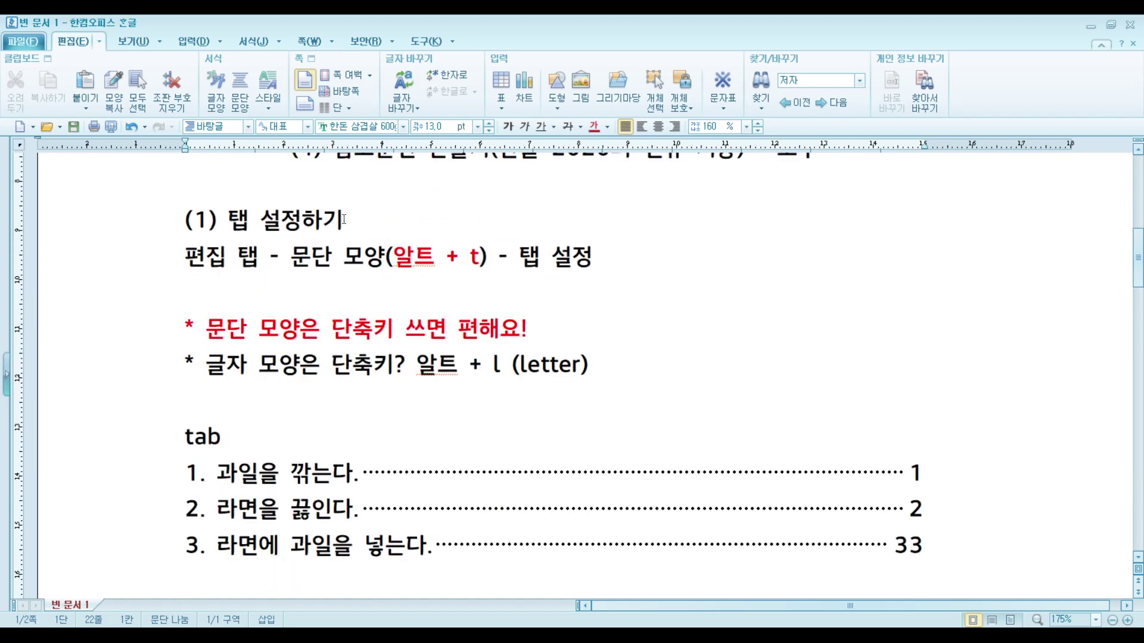
drag(373, 222, 167, 240)
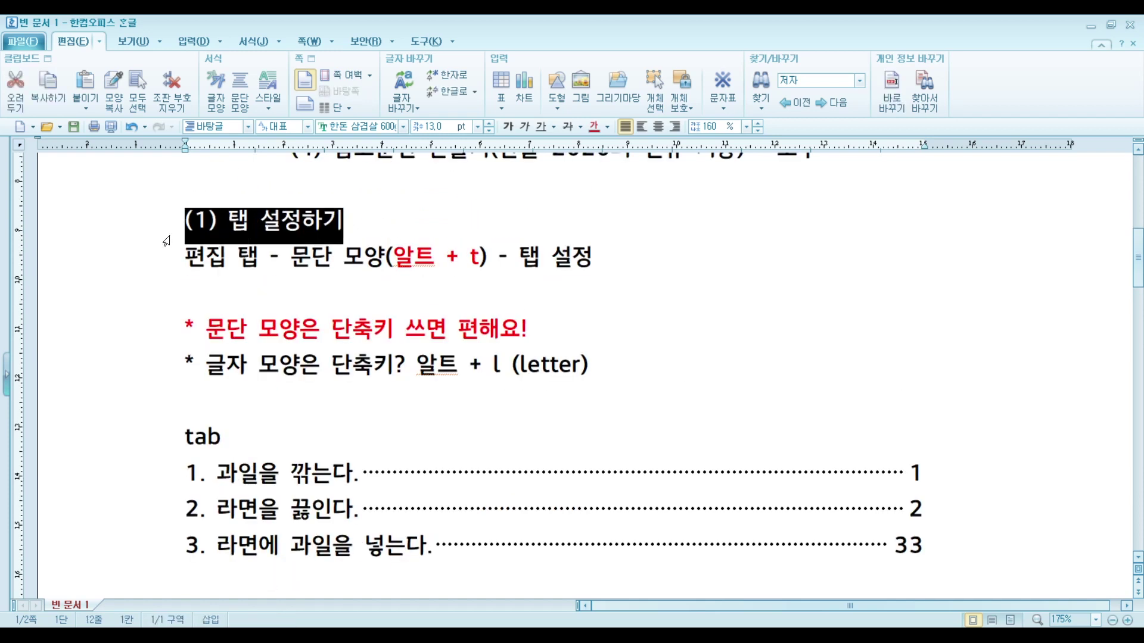
scroll(311, 316, down, 2)
scroll(312, 315, down, 10)
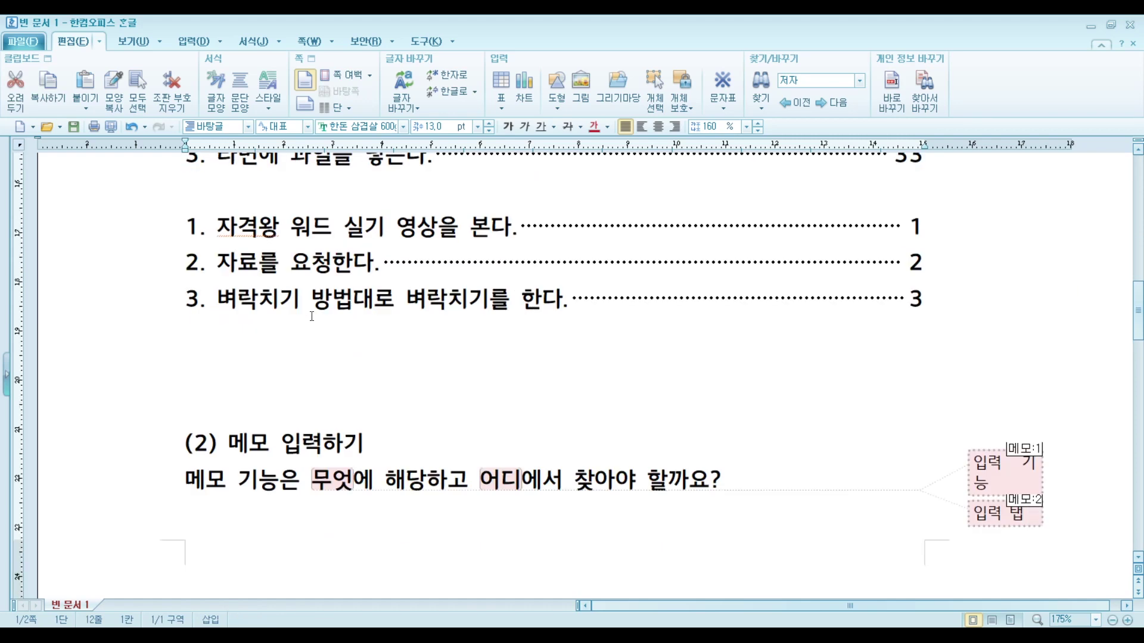
scroll(325, 304, down, 5)
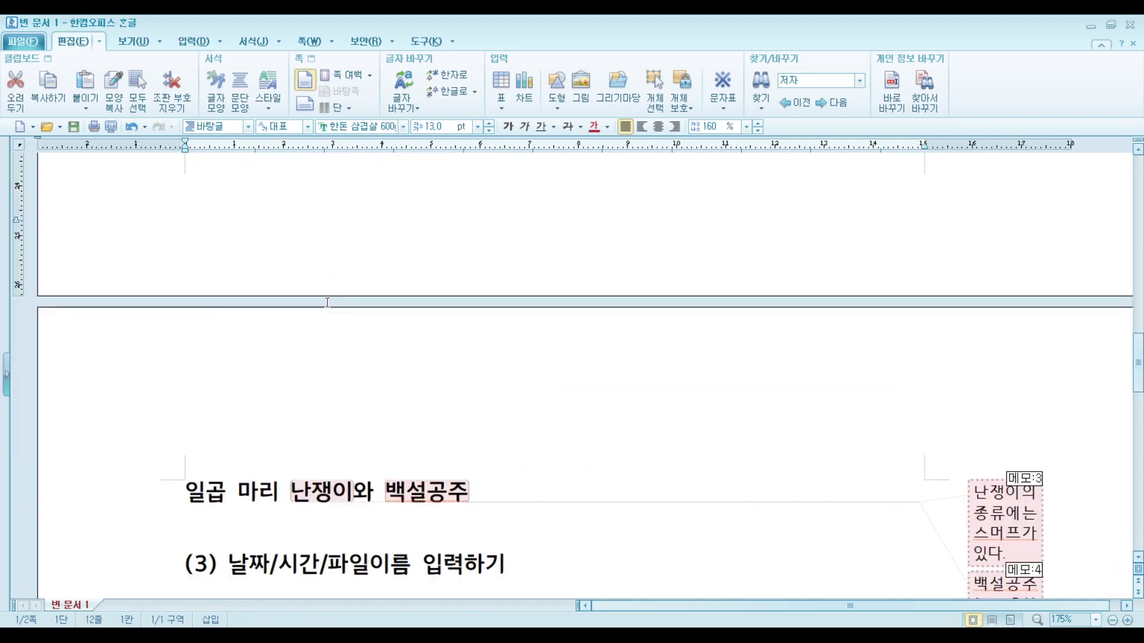
Step: Delete the line "일곱 마리 난쟁이와 백설공주" together with its memos above the "(3) 날짜/시간/파일이름 입력하기" heading
scroll(324, 301, up, 3)
scroll(324, 302, down, 3)
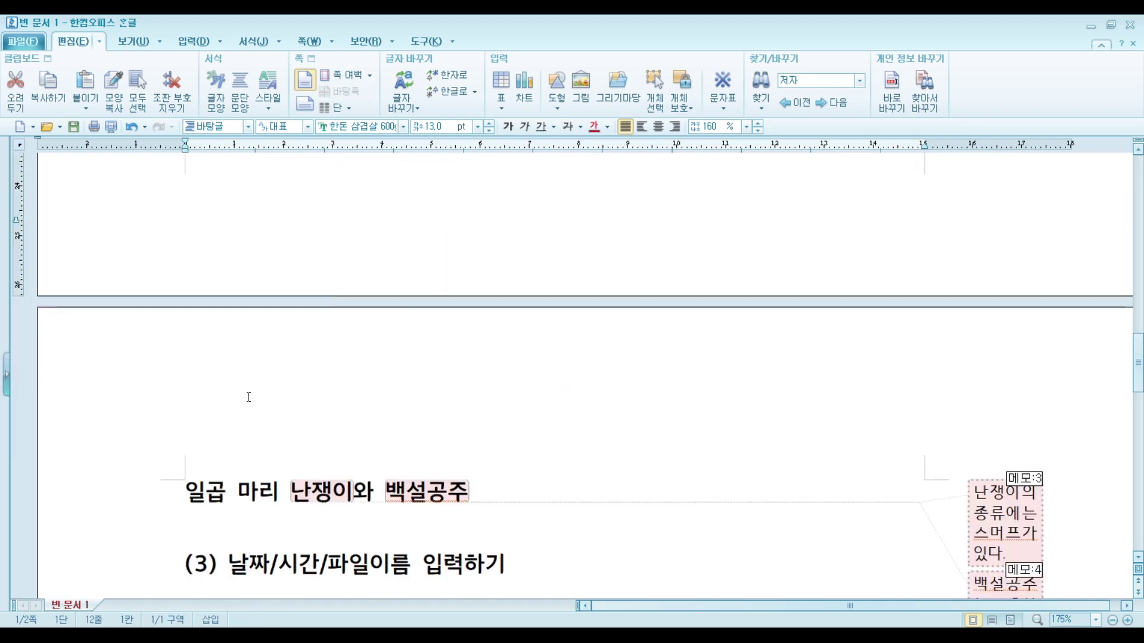
click(179, 491)
drag(179, 491, 529, 477)
key(Delete)
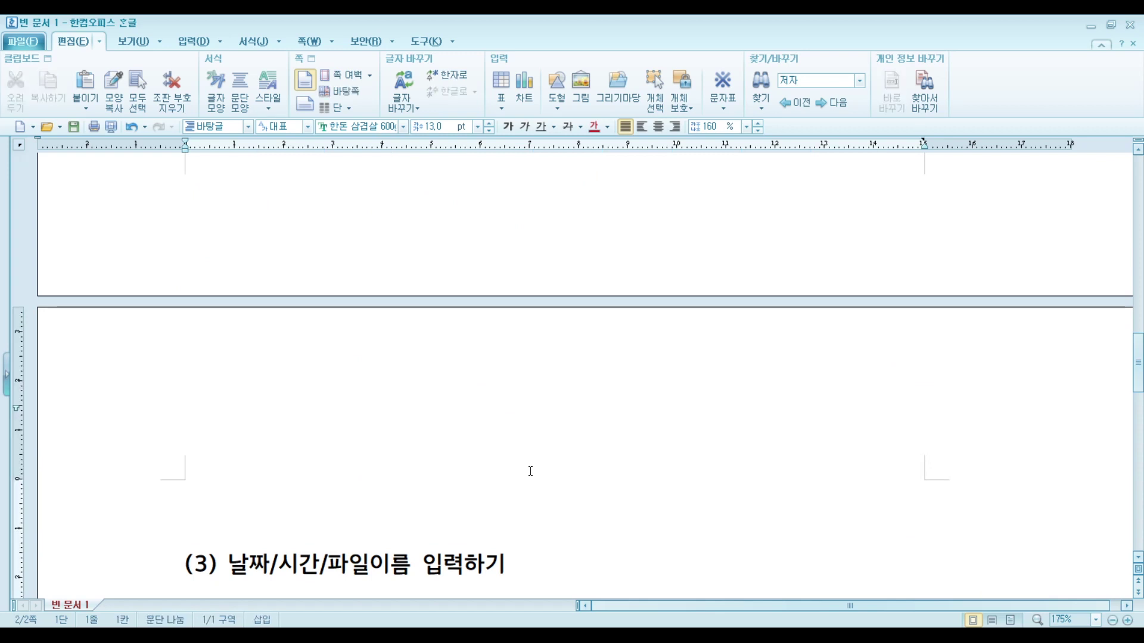
Step: Examine the memos attached to "무엇" and "어디" under "(2) 메모 입력하기" and locate the command for inserting a memo
scroll(509, 464, up, 3)
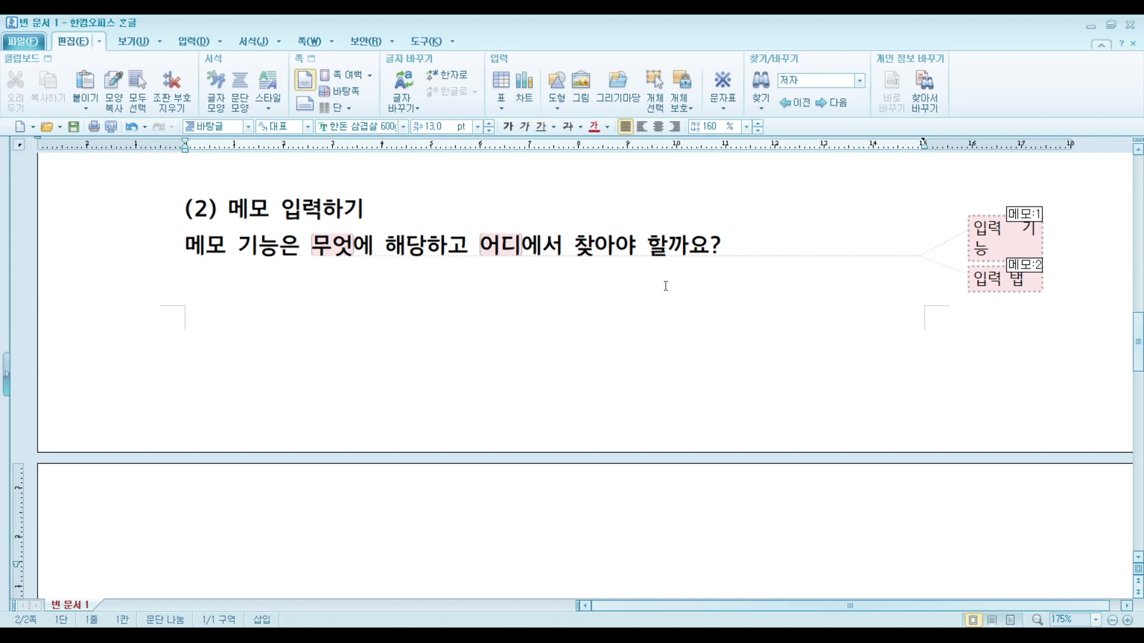
scroll(523, 358, up, 2)
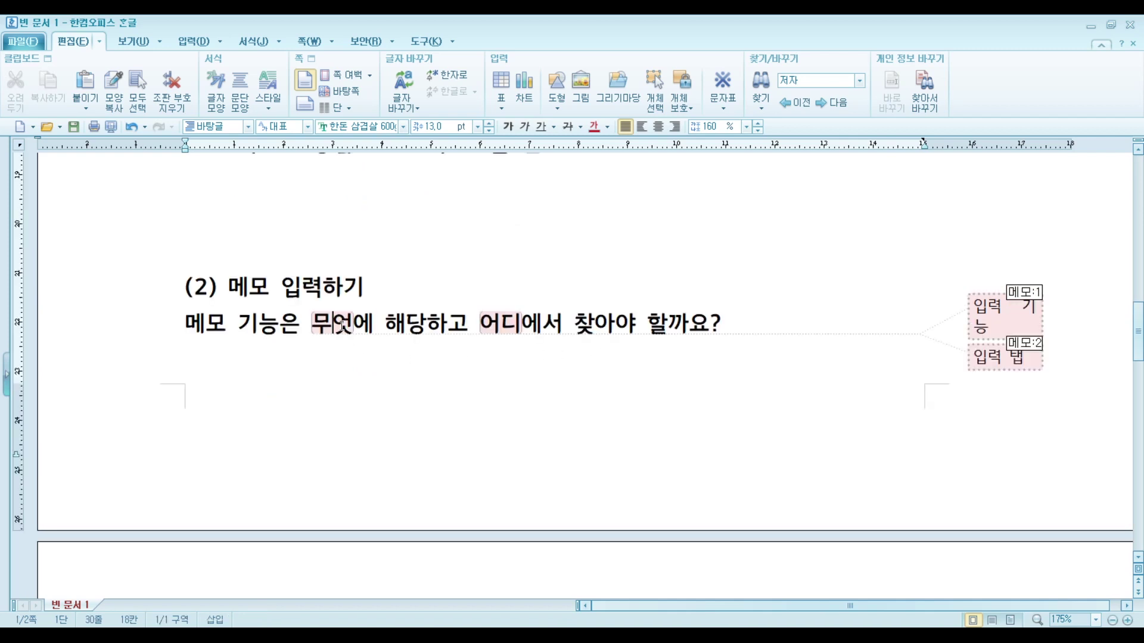
drag(331, 327, 352, 326)
click(989, 306)
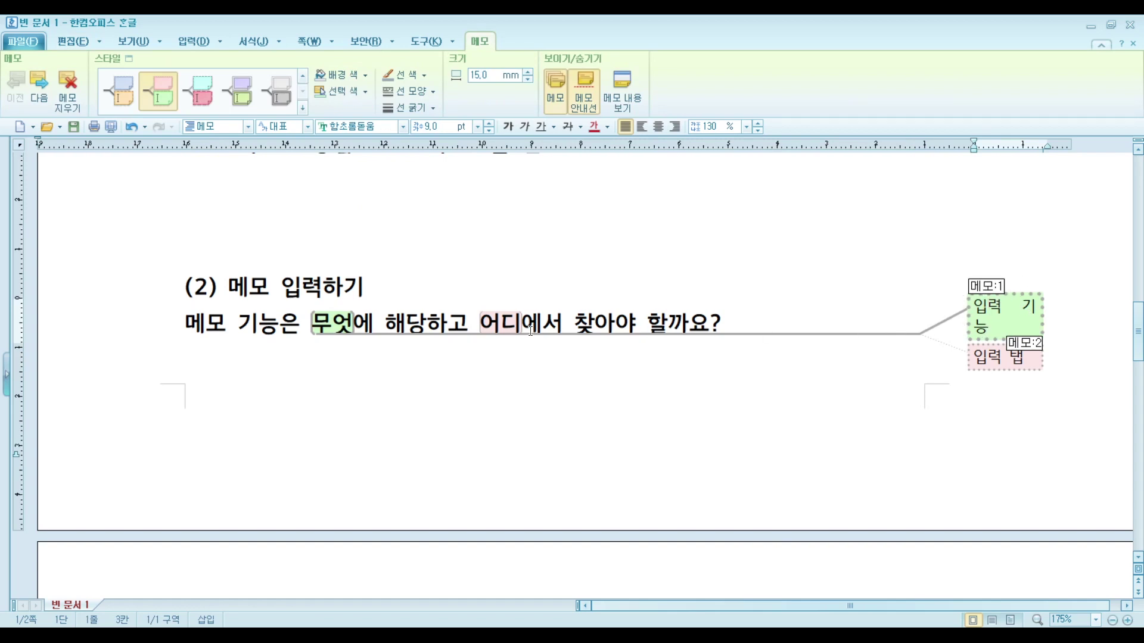
click(507, 327)
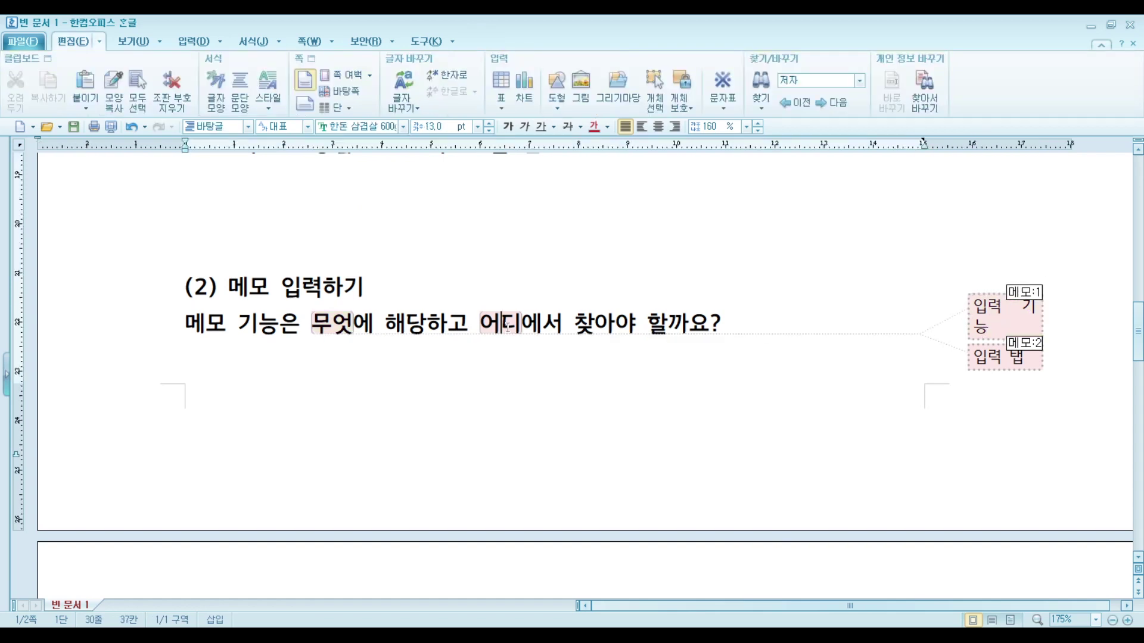
click(1018, 368)
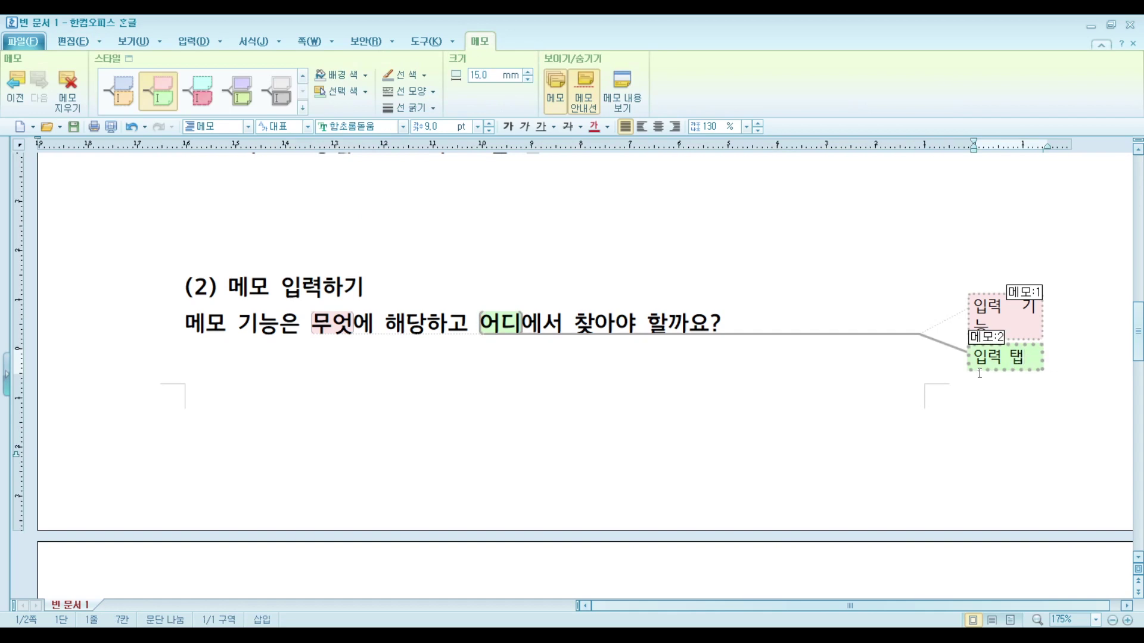
click(661, 298)
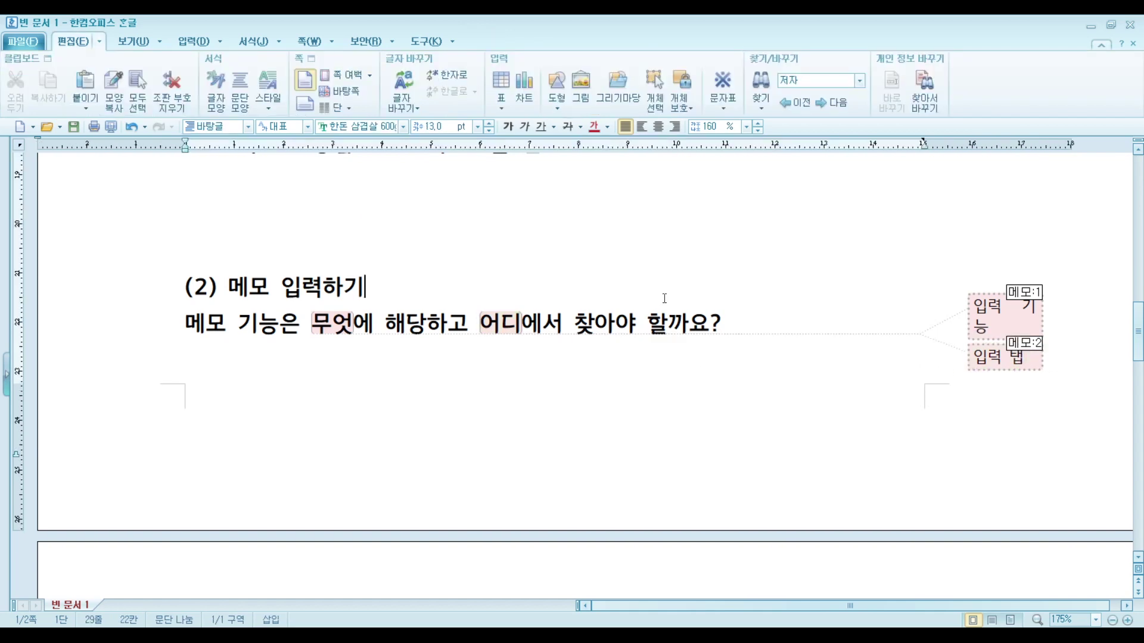
drag(365, 292, 286, 293)
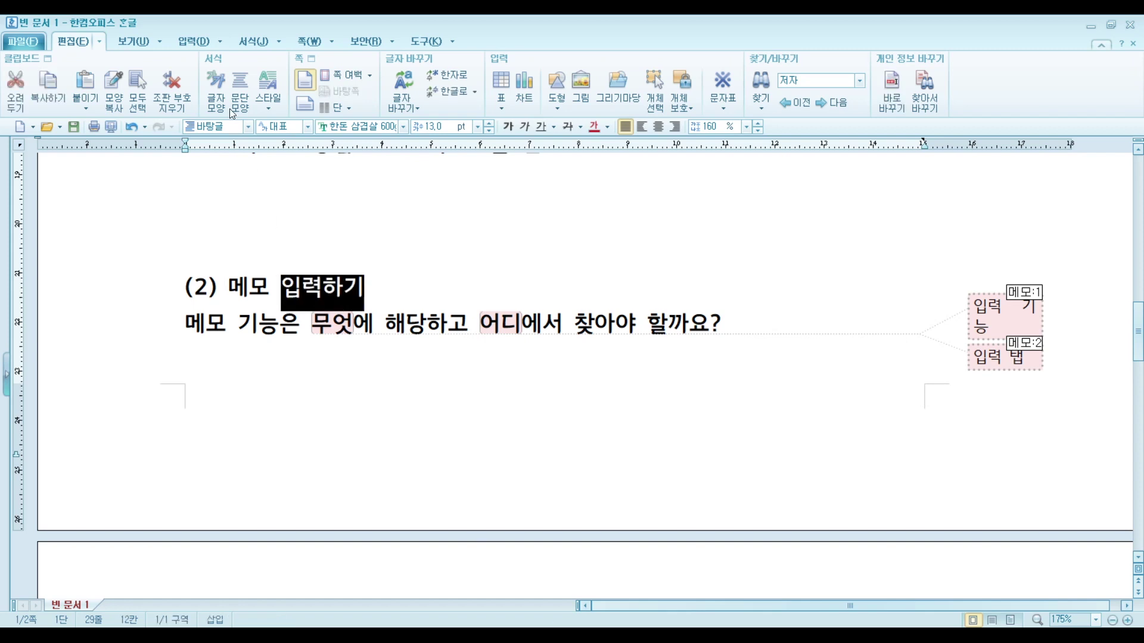
click(194, 43)
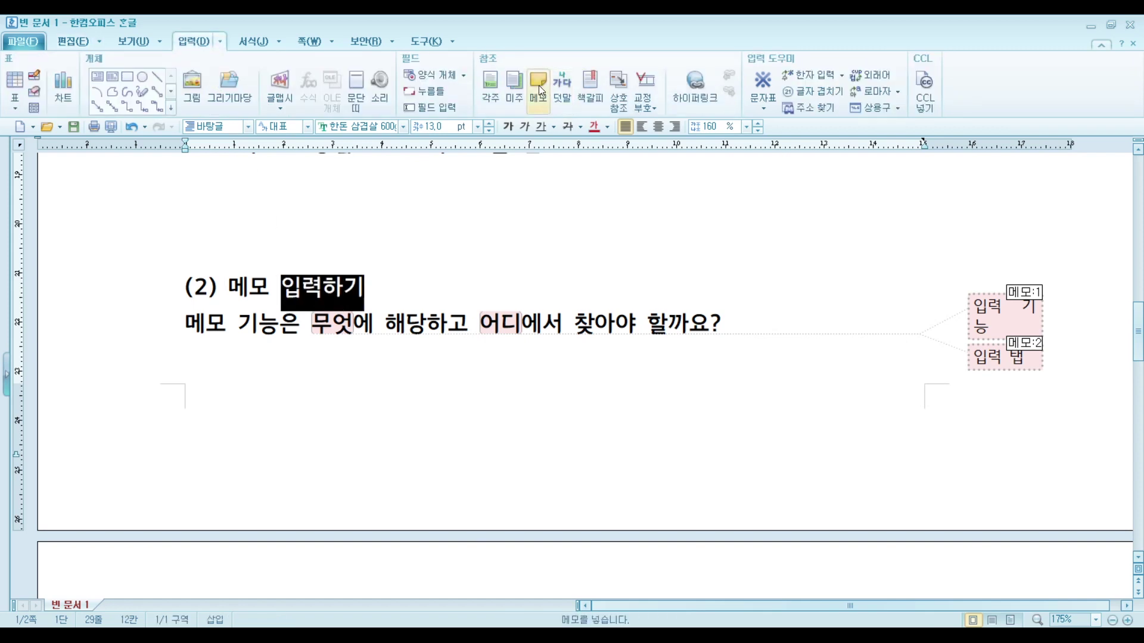
click(437, 386)
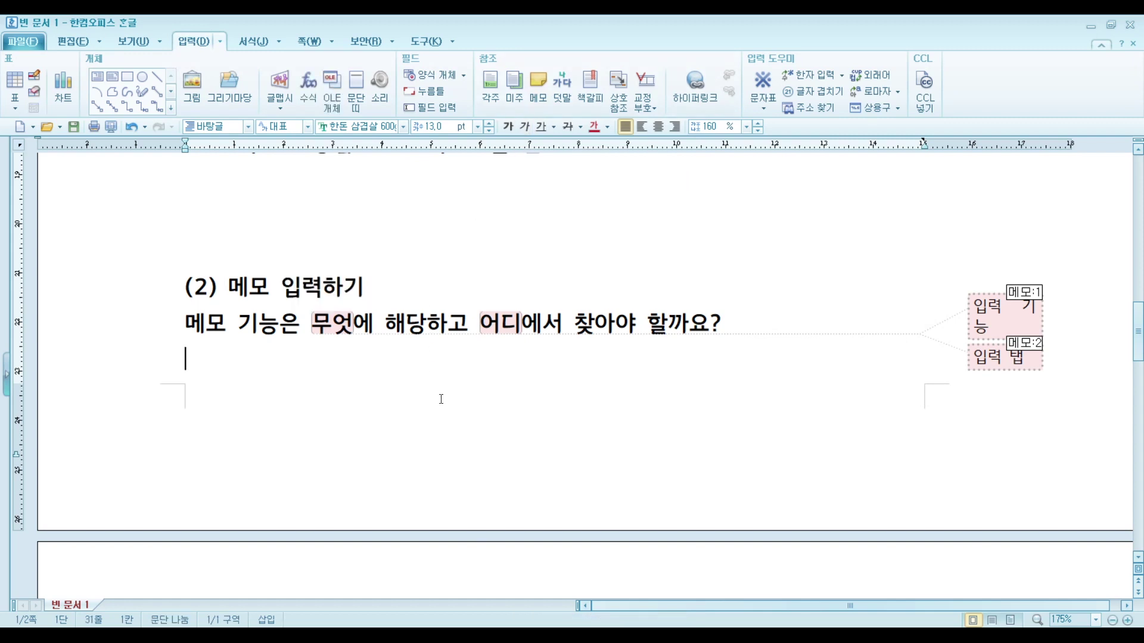
Step: Enter the line "일곱 마리 난쟁이와 백설공주" at the start of page 2, above the "(3) 날짜/시간/파일이름 입력하기" heading
scroll(439, 388, down, 3)
click(553, 415)
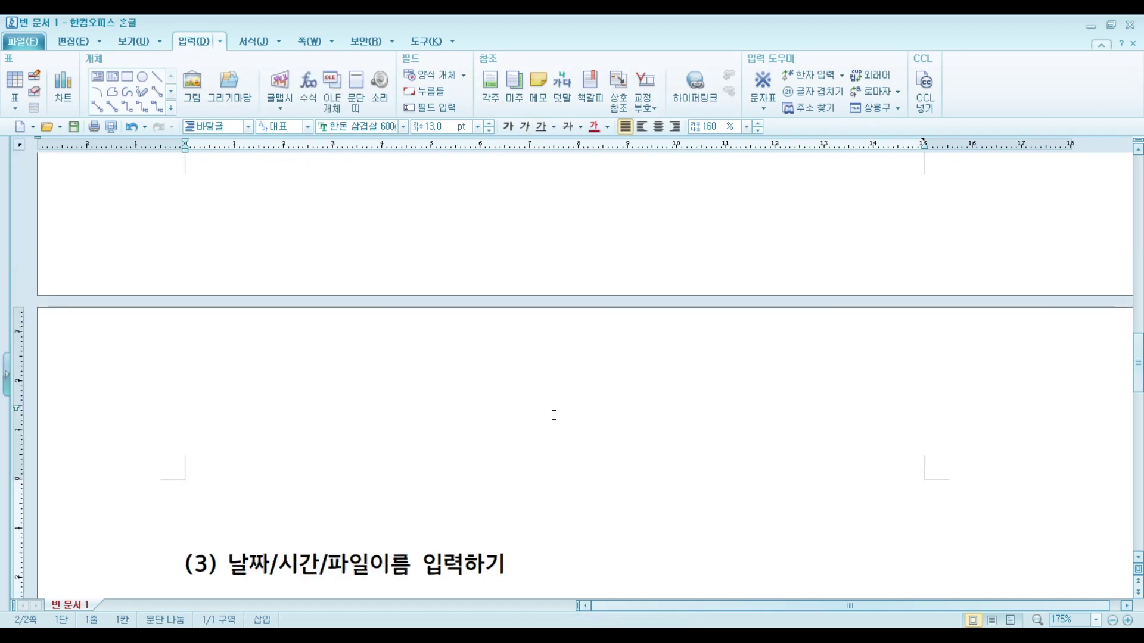
text(일곱 ㅁㅏ리 난쟁이 ㅇ)
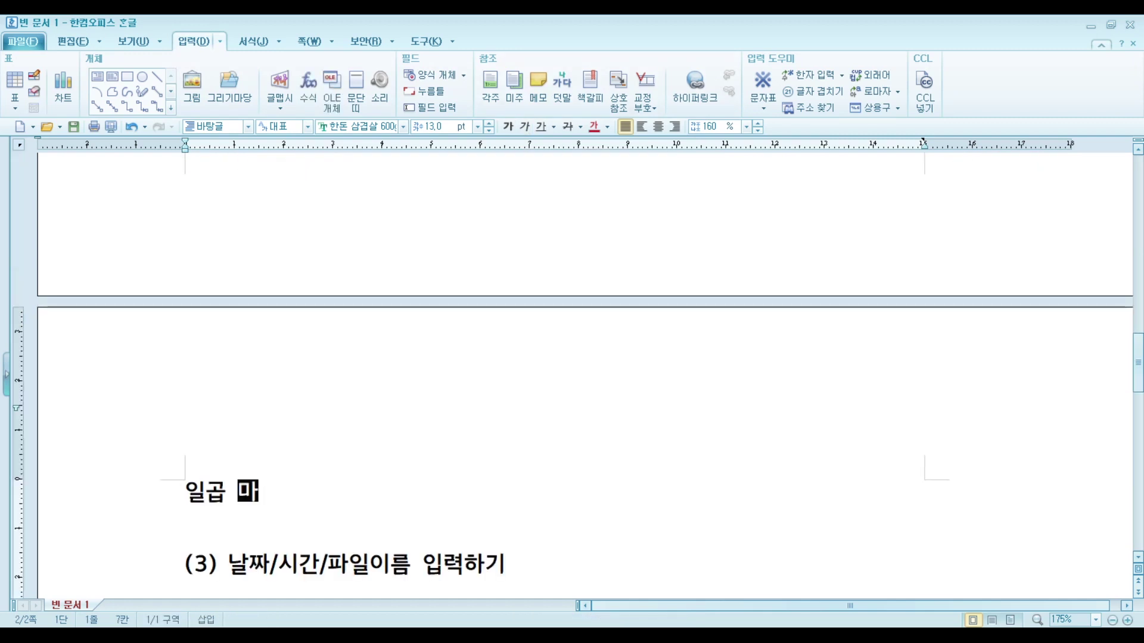
key(BackSpace)
key(BackSpace)
text(와 백설공ㅈ)
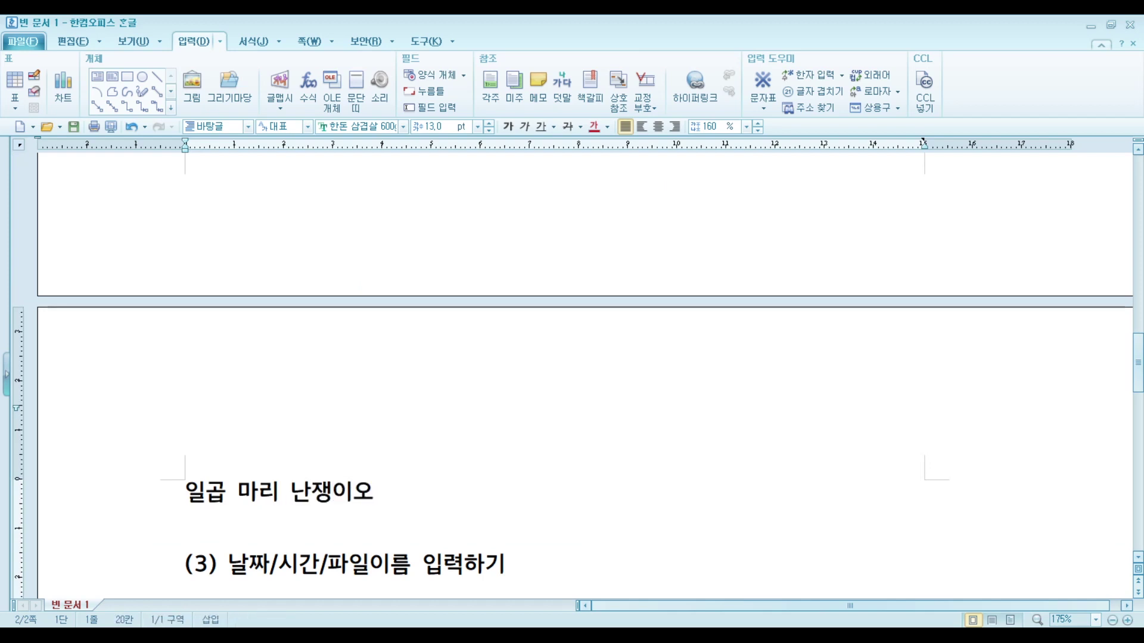
text(ㅜ)
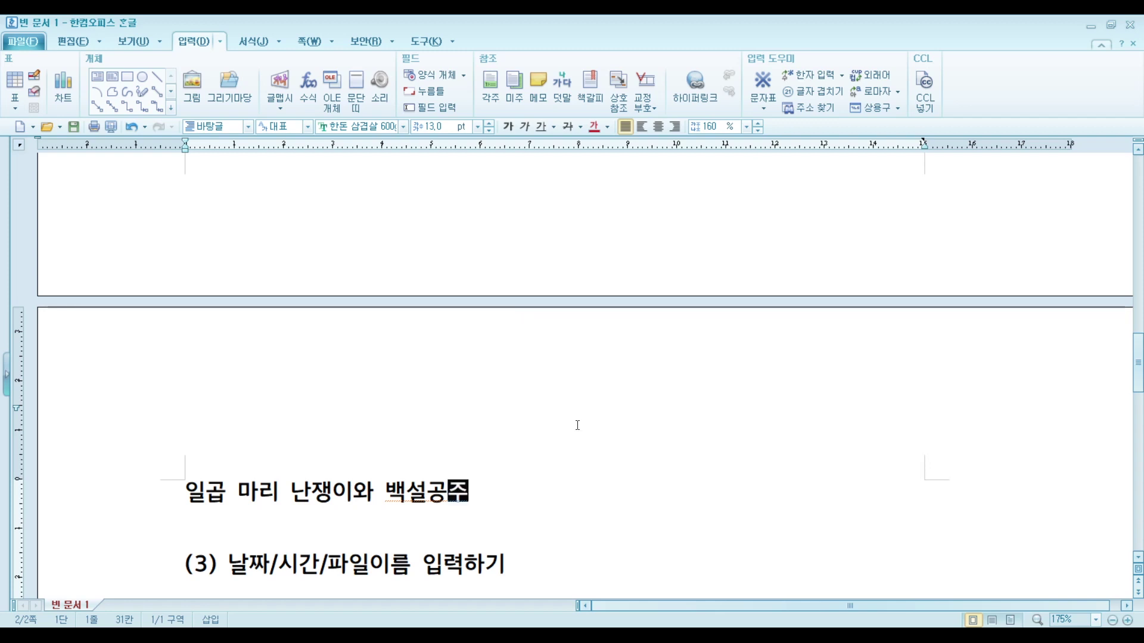
Step: Attach a memo reading "스머프" to the word "난쟁이" and set the memo width to 25 mm
scroll(576, 421, down, 1)
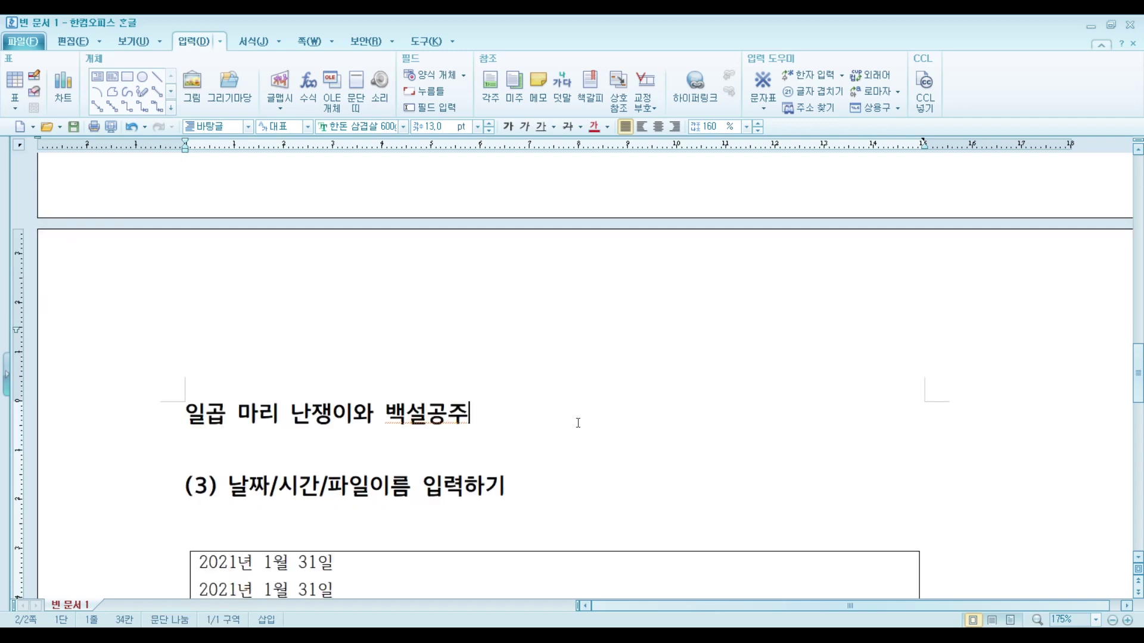
drag(353, 417, 292, 419)
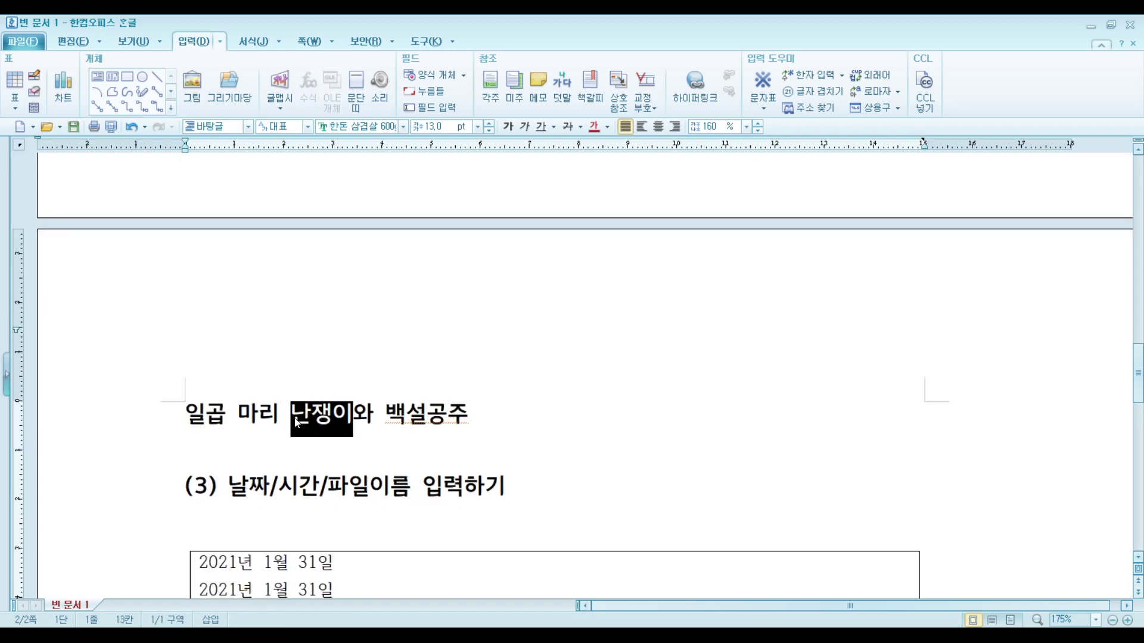
click(541, 88)
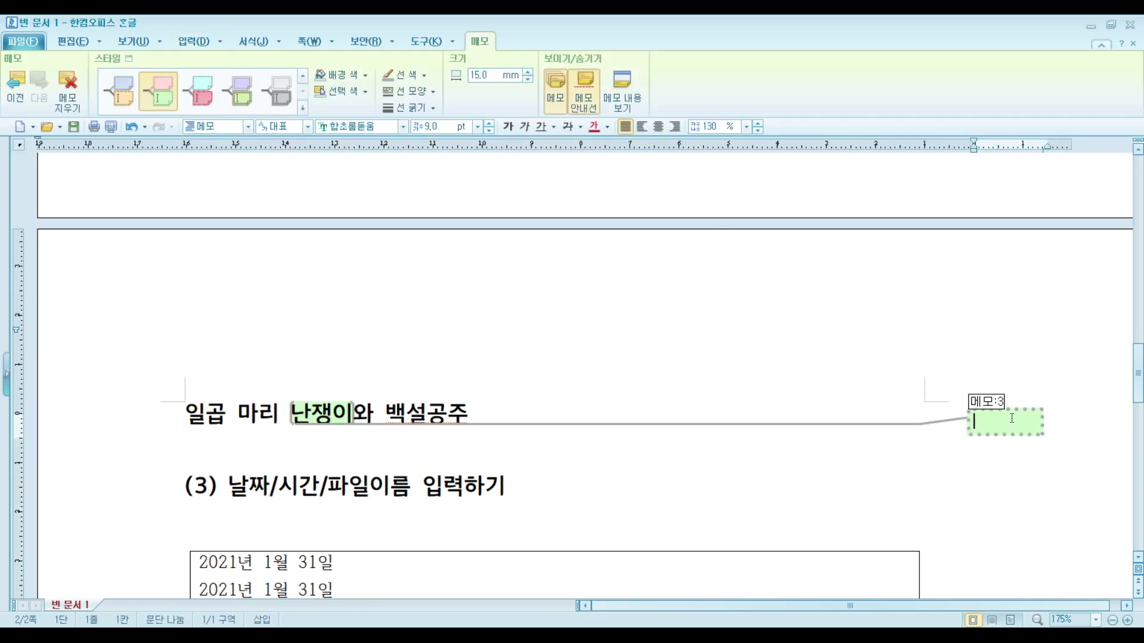
text(스머프)
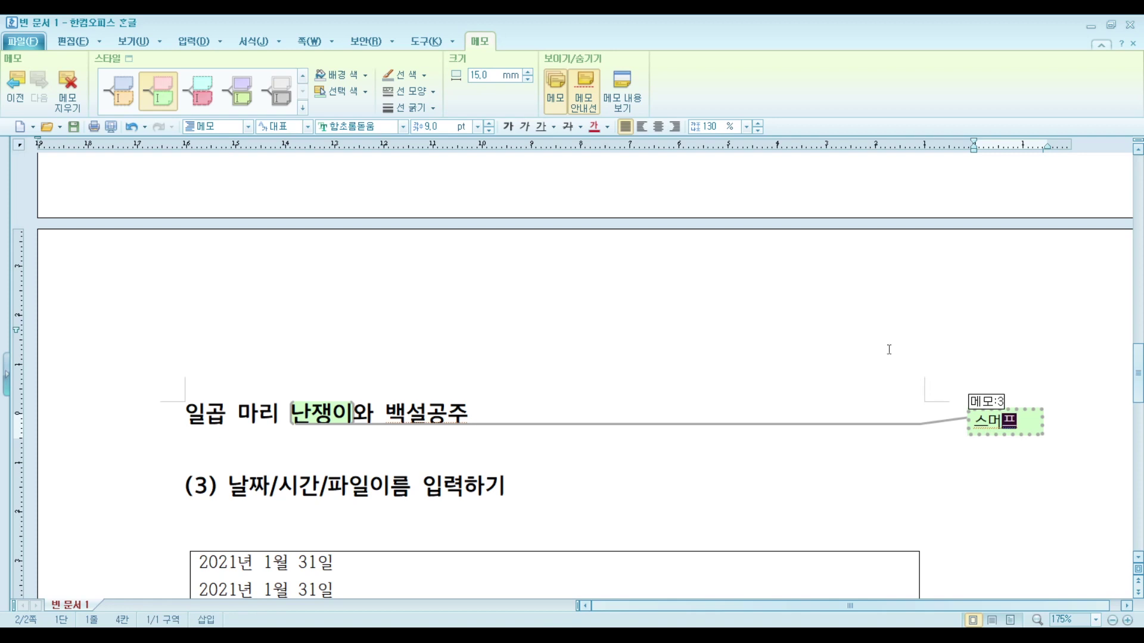
click(528, 72)
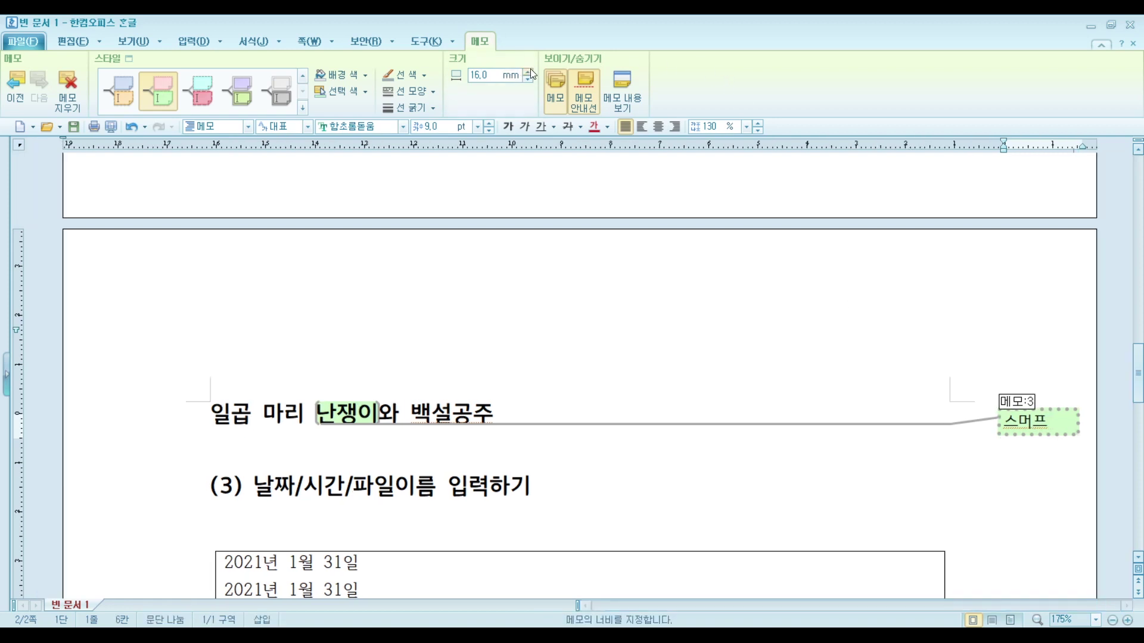
drag(531, 71, 530, 71)
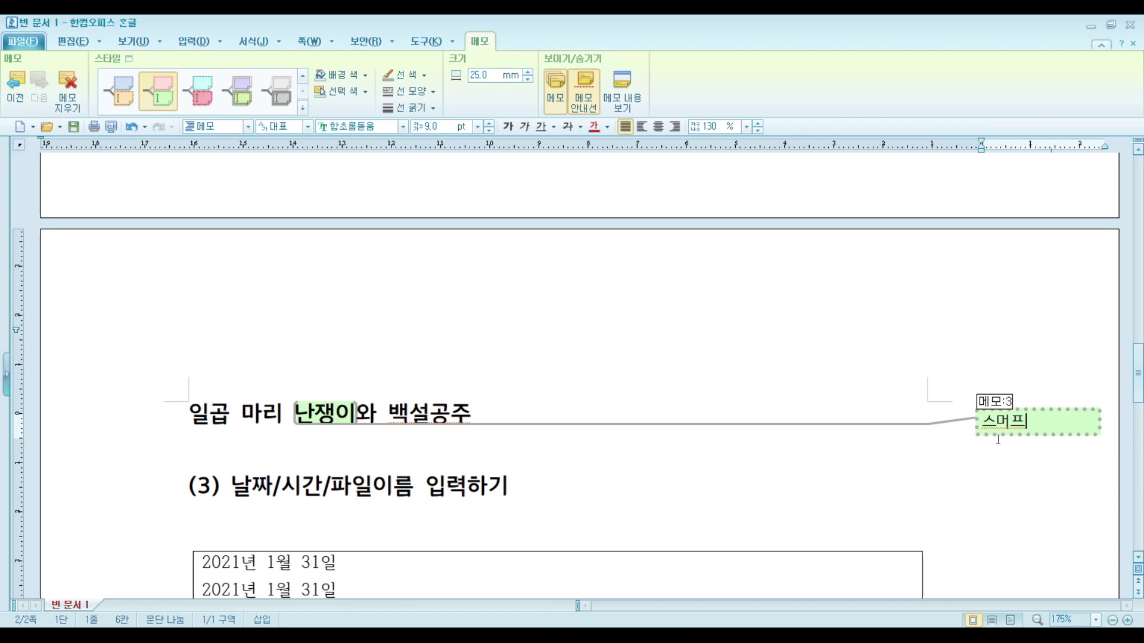
Step: Hide and restore the memo guide lines while trying out the memo display and style options
click(595, 105)
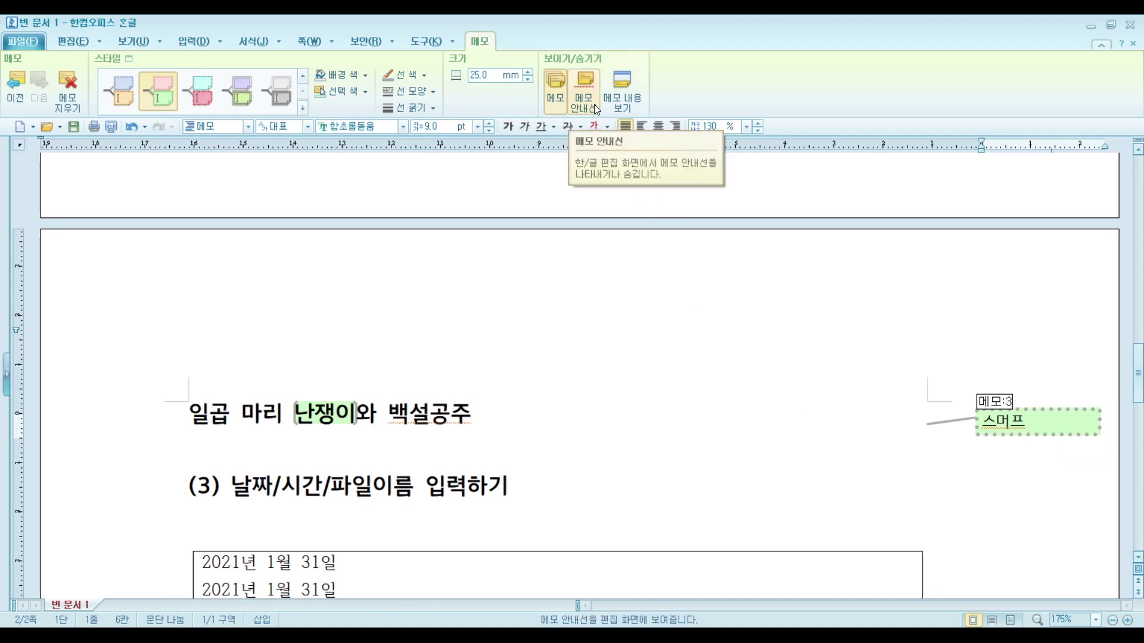
click(595, 105)
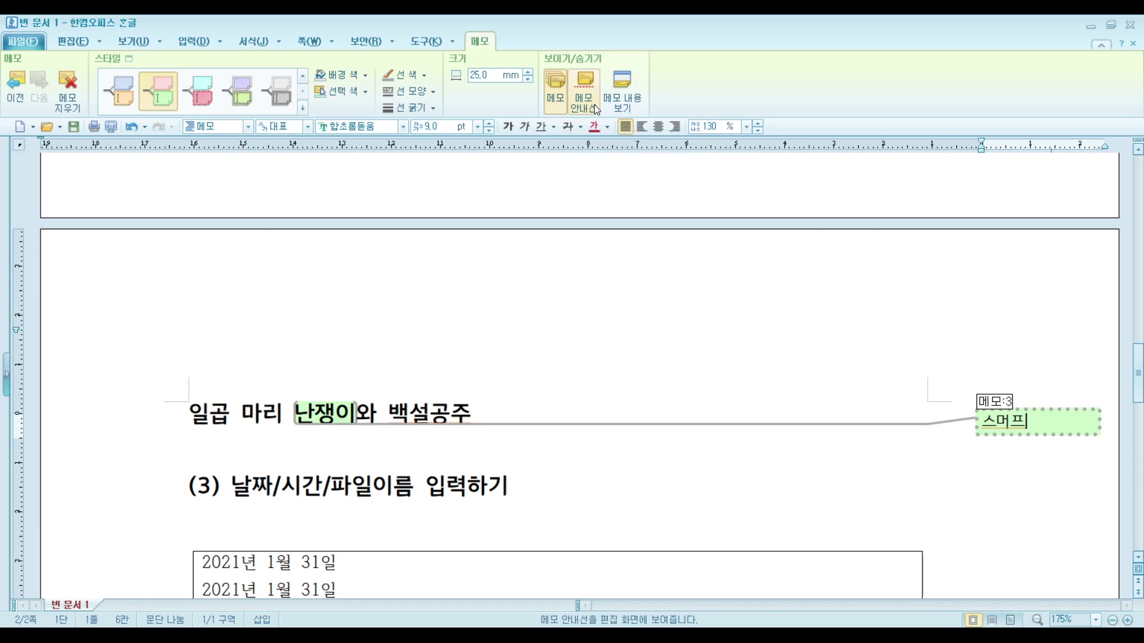
click(552, 99)
click(198, 94)
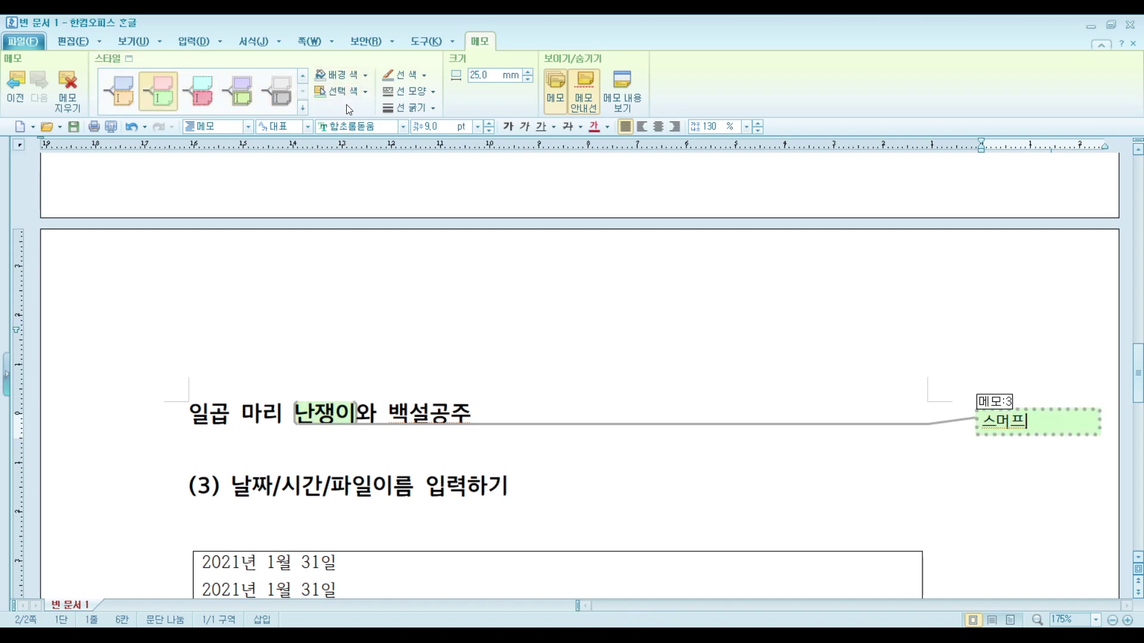
Step: Extend the "난쟁이" memo to read "스머프 일곱 마리" in the memo contents view and close that view
click(636, 99)
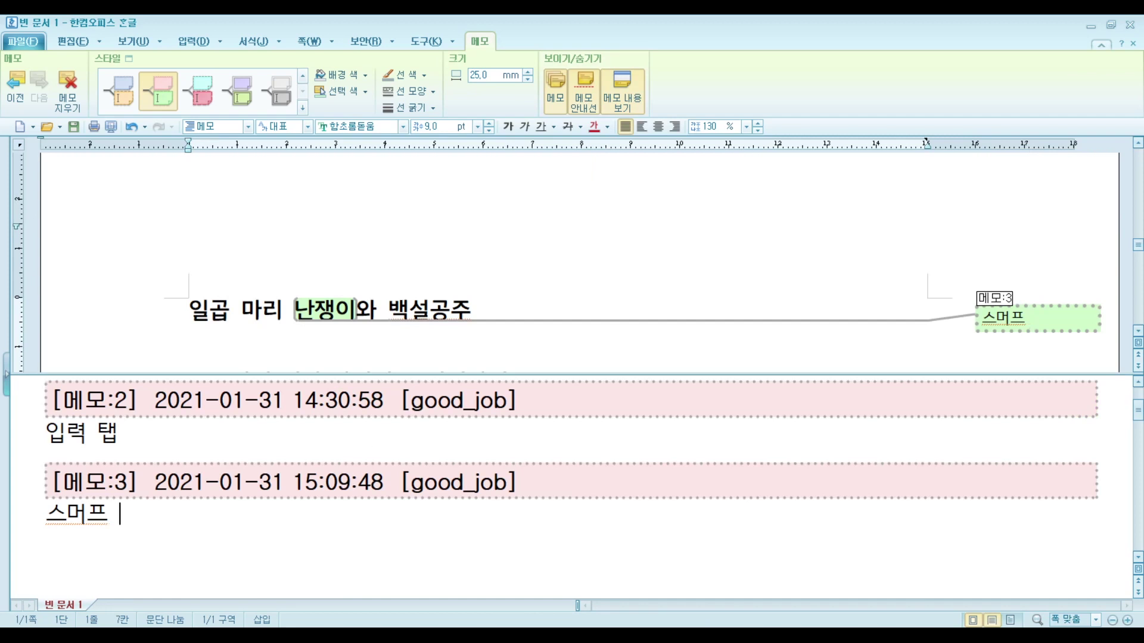
text(일곱 마리)
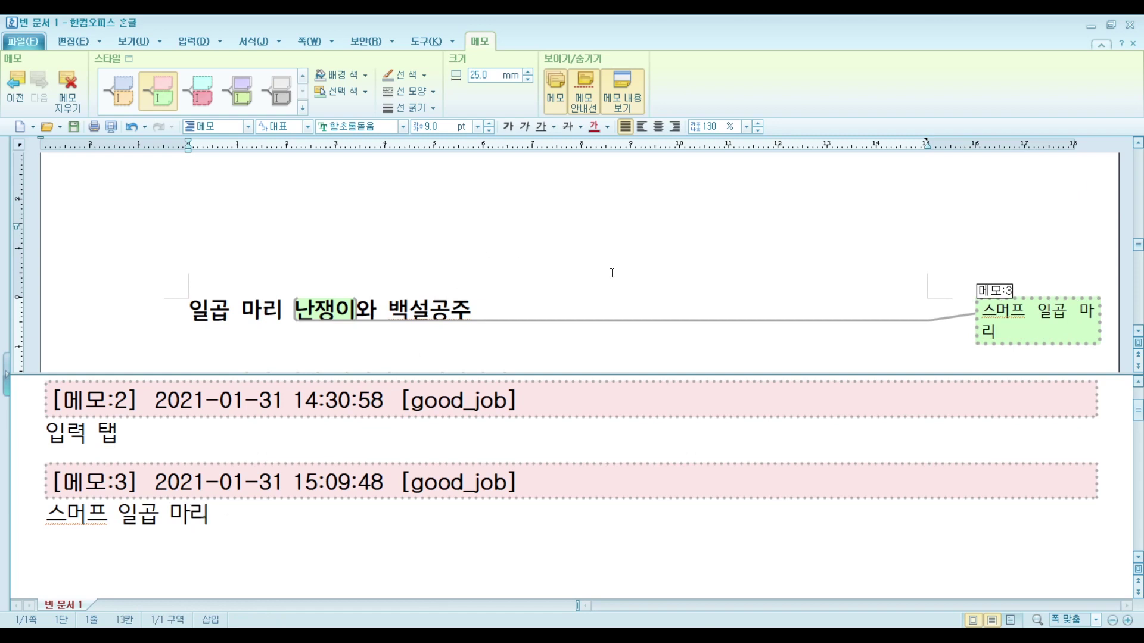
click(628, 202)
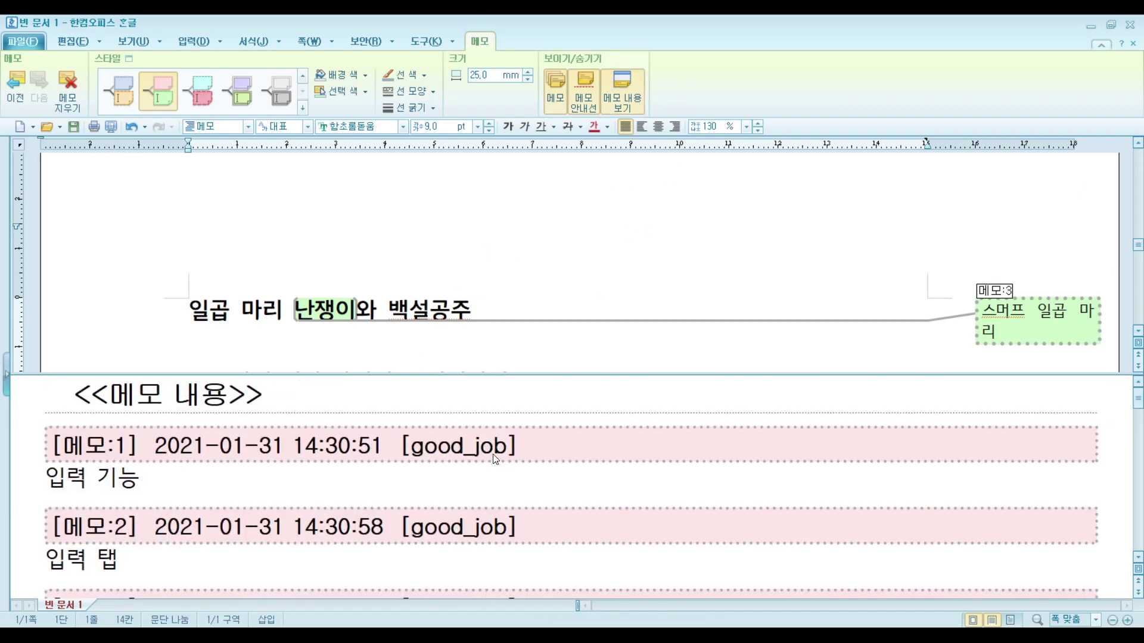
scroll(497, 459, down, 5)
scroll(592, 470, up, 5)
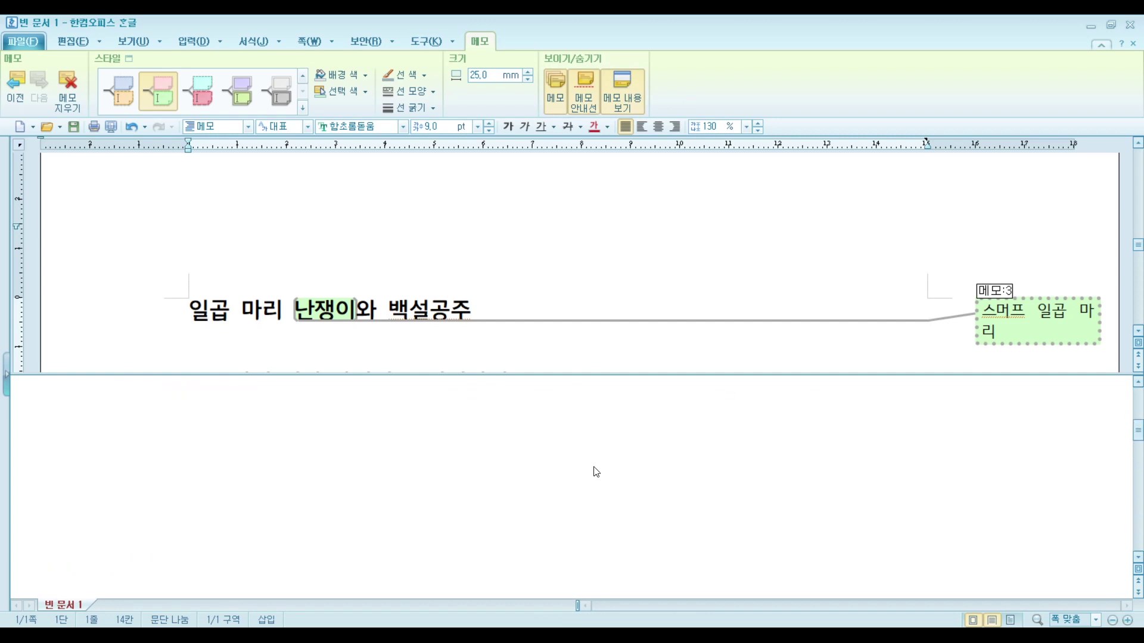
click(629, 95)
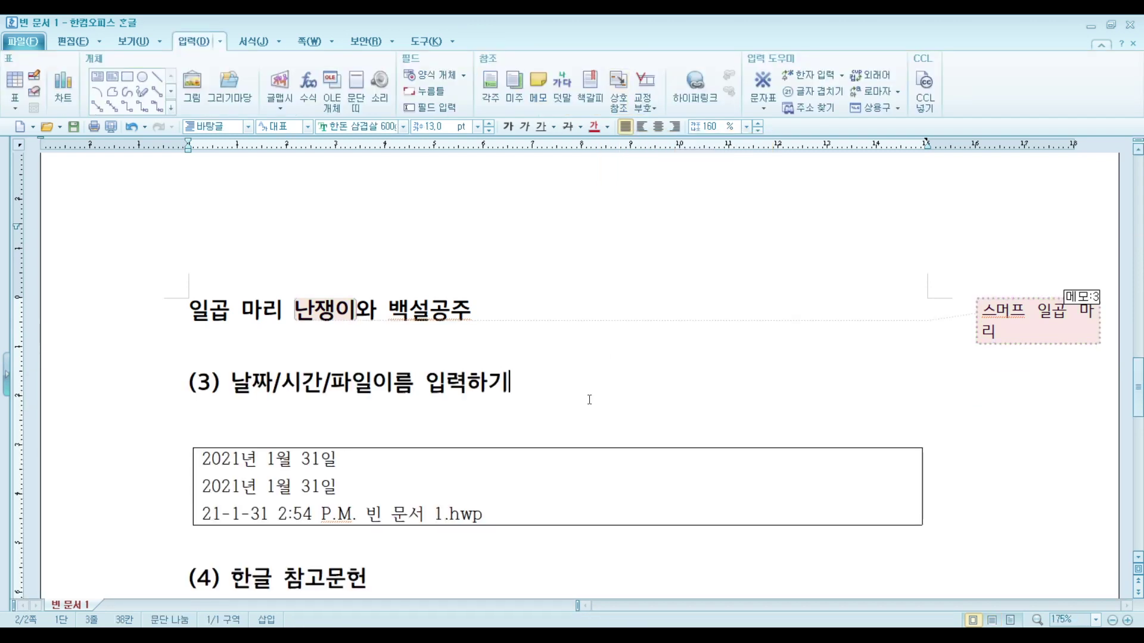
Step: Attach a memo reading "흑설공주라는 패러디물이 있다." to the word "백설공주" in the line on page 2
scroll(589, 399, up, 10)
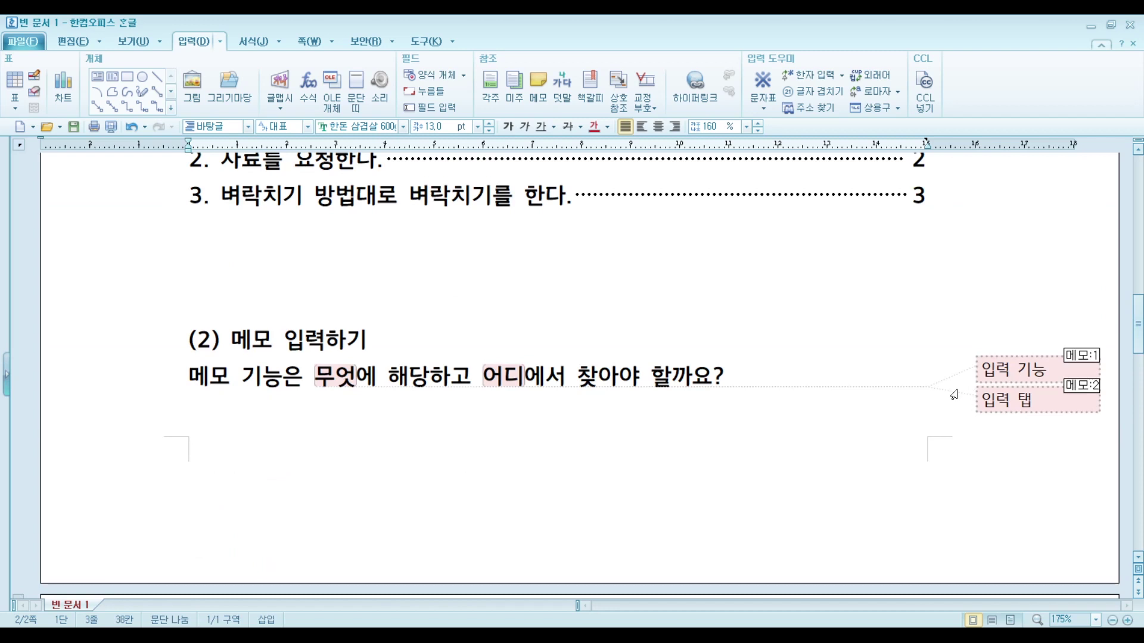
scroll(954, 395, down, 10)
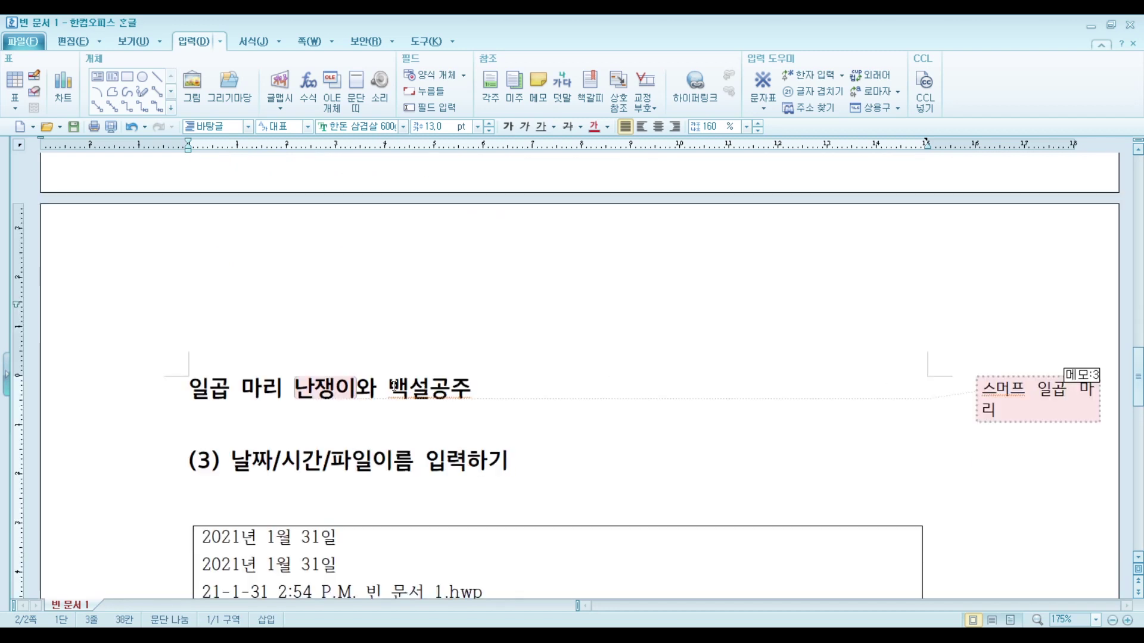
double_click(482, 383)
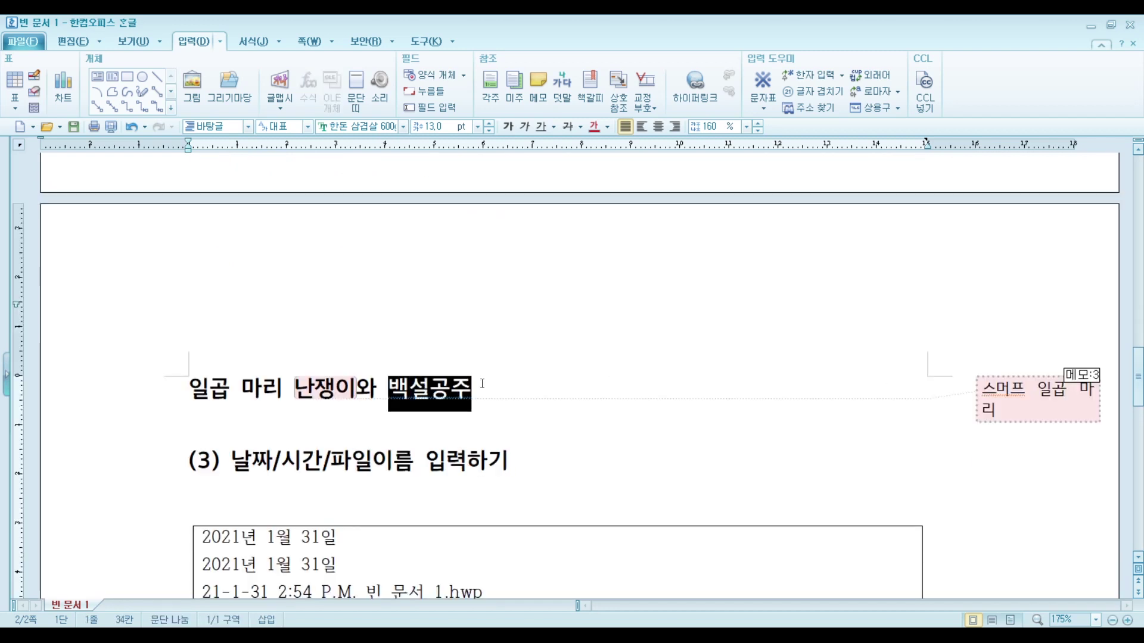
click(544, 85)
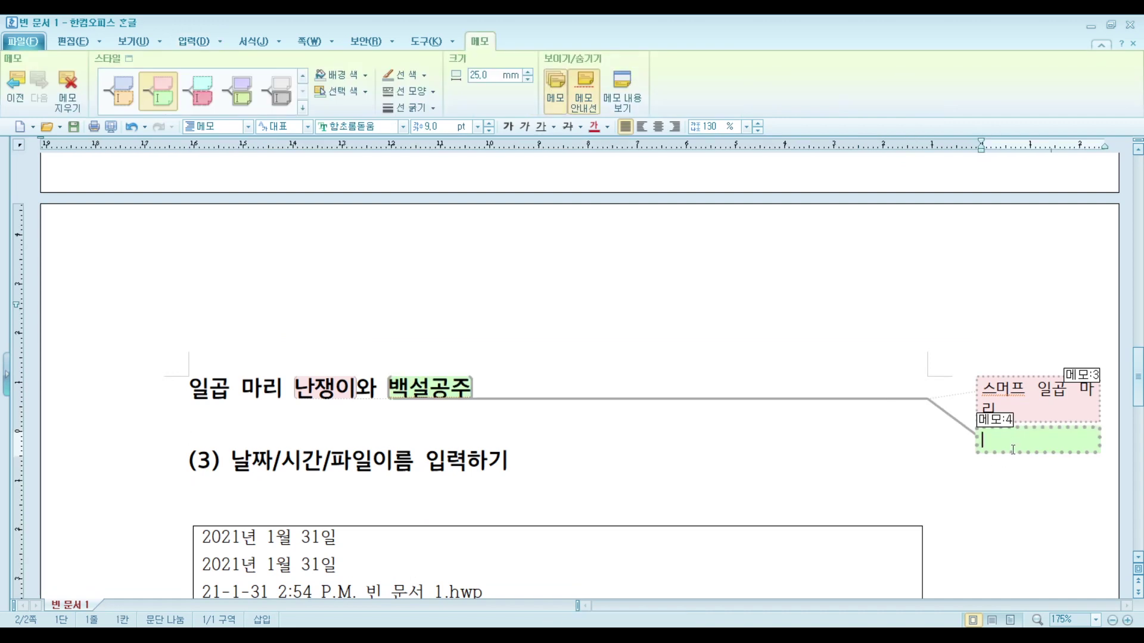
text(흑설공주라는 패러디)
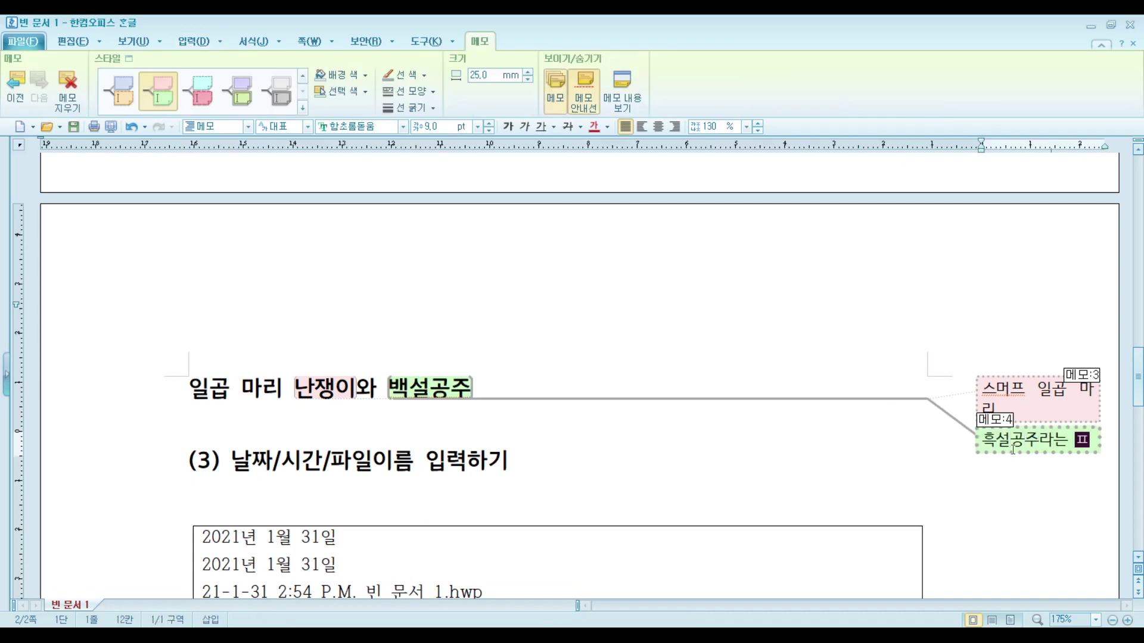
text(물이 있다.)
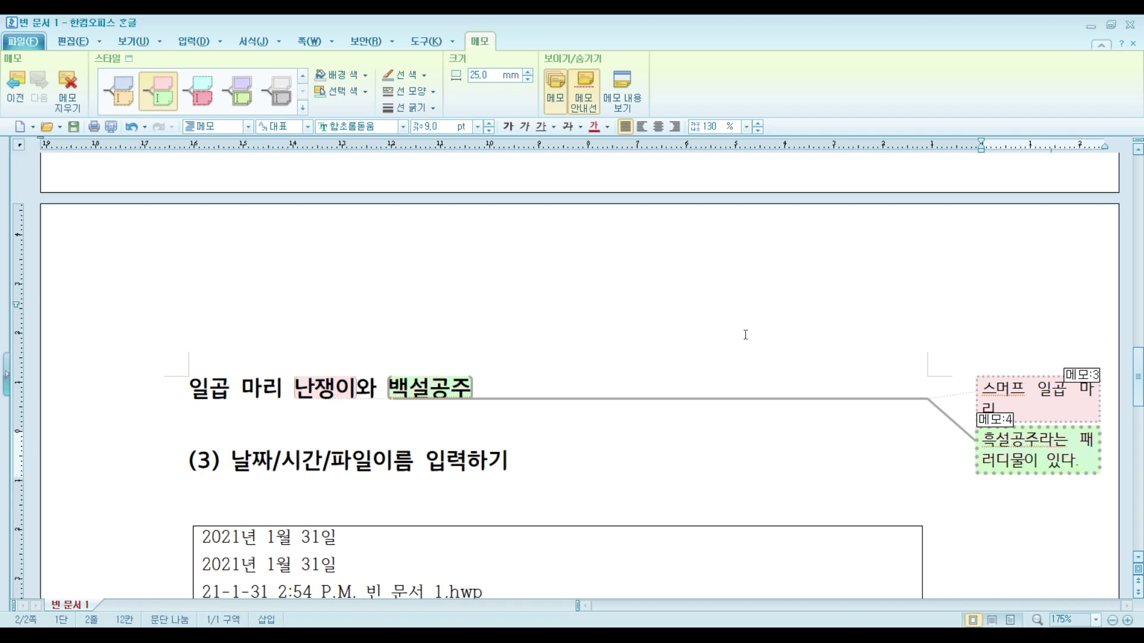
Step: Leave the "백설공주" memo and look over the memo lines and the section (3) heading on entering date, time and file name
click(900, 416)
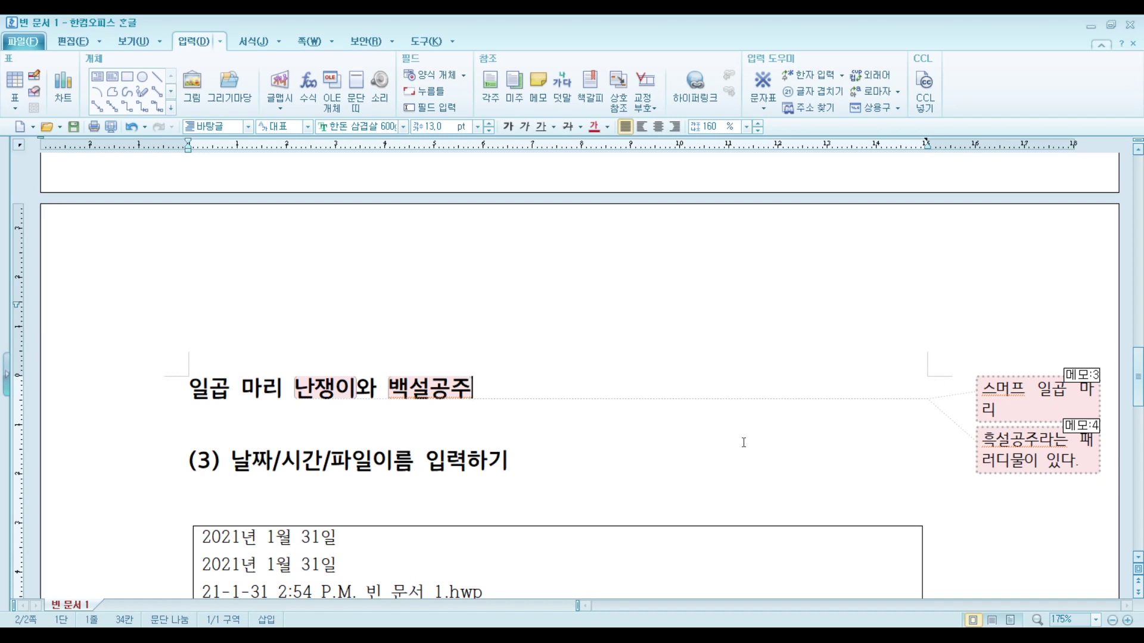
scroll(743, 442, up, 6)
scroll(749, 436, down, 6)
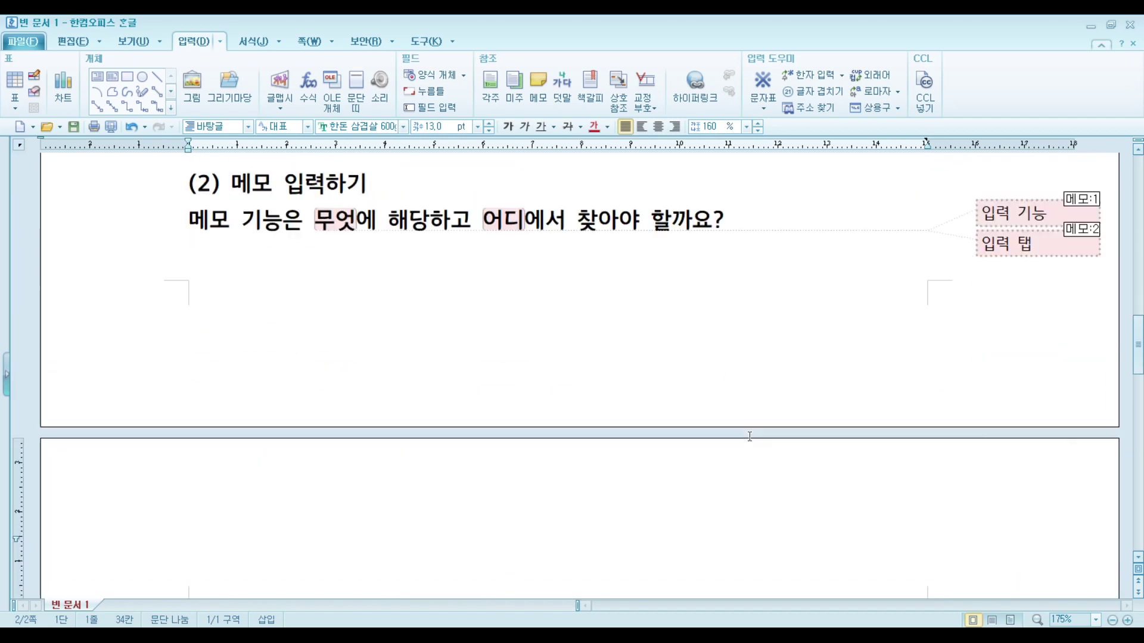
scroll(750, 436, down, 1)
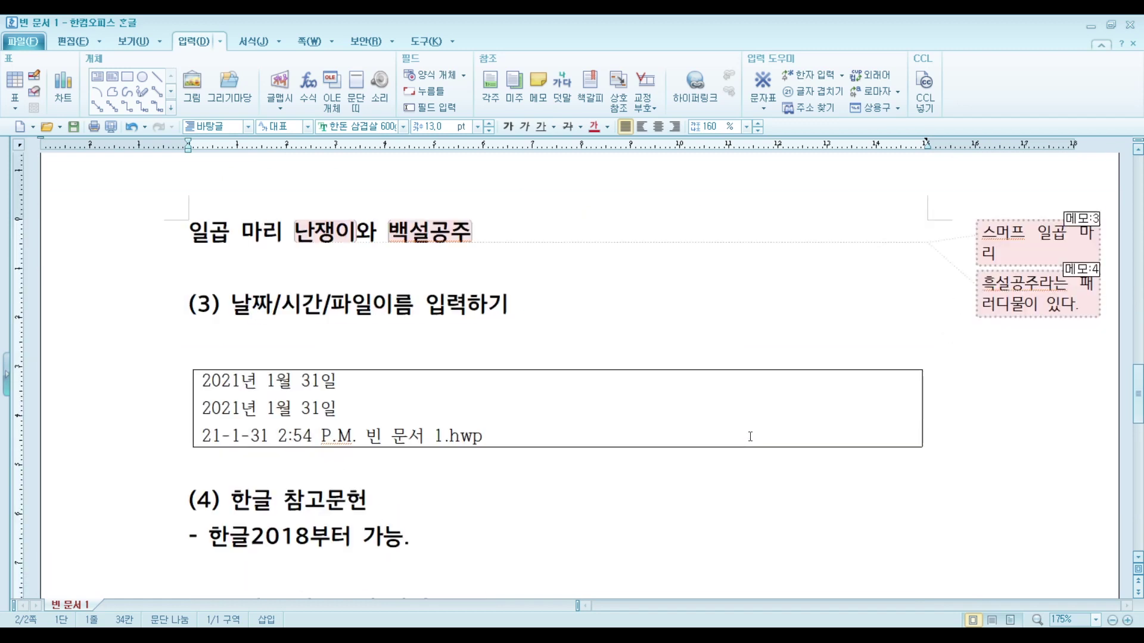
drag(239, 307, 324, 307)
drag(509, 307, 250, 310)
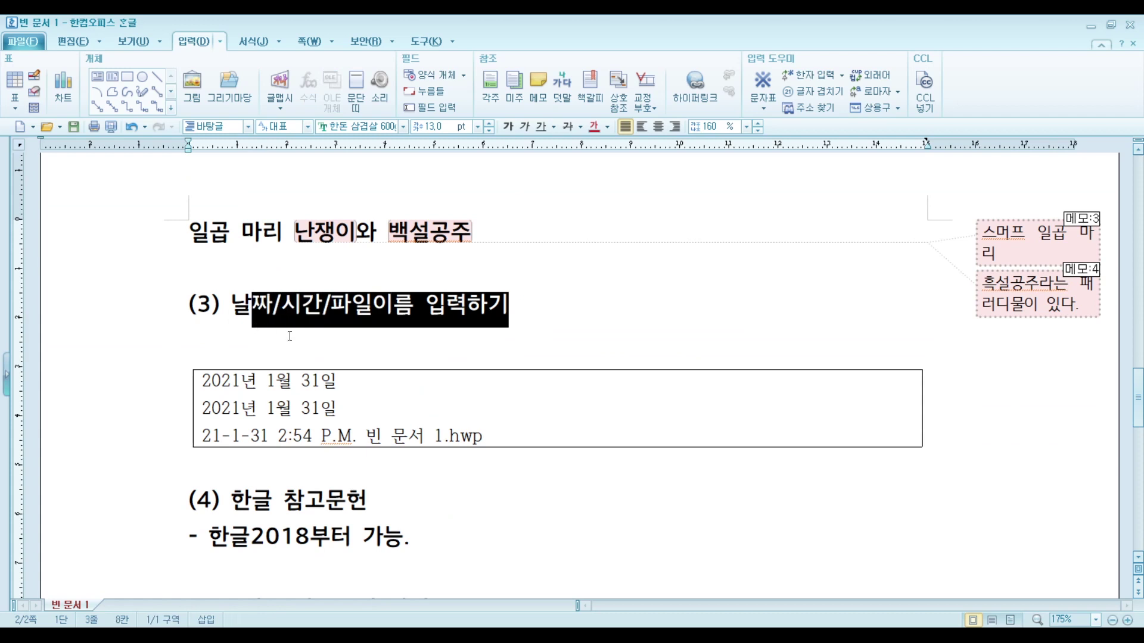
click(377, 340)
Step: Delete the duplicate "2021년 1월 31일" line in the section (3) box and add two new lines after the file name line
drag(361, 411, 201, 411)
click(354, 409)
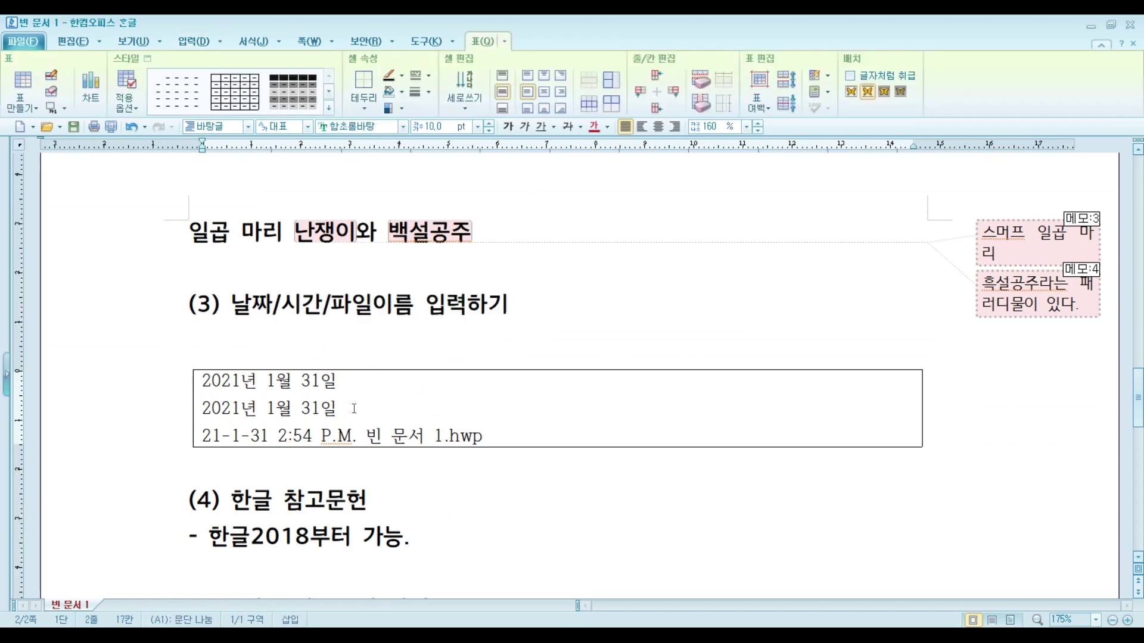
key(BackSpace)
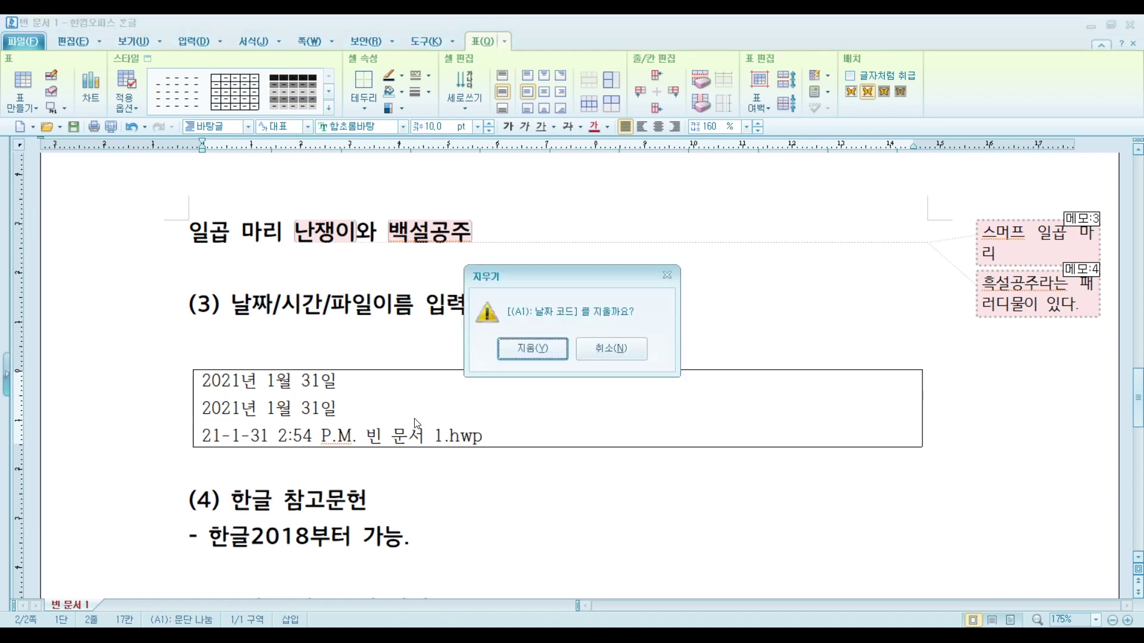
click(510, 350)
drag(353, 408, 200, 415)
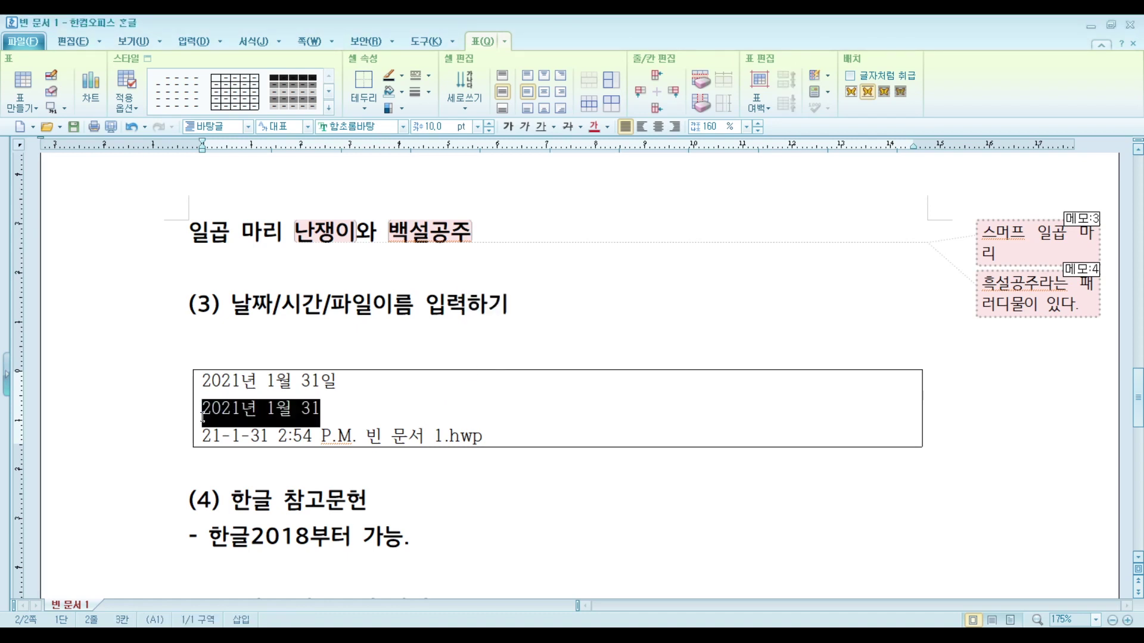
key(BackSpace)
key(BackSpace)
click(544, 413)
key(Return)
key(Return)
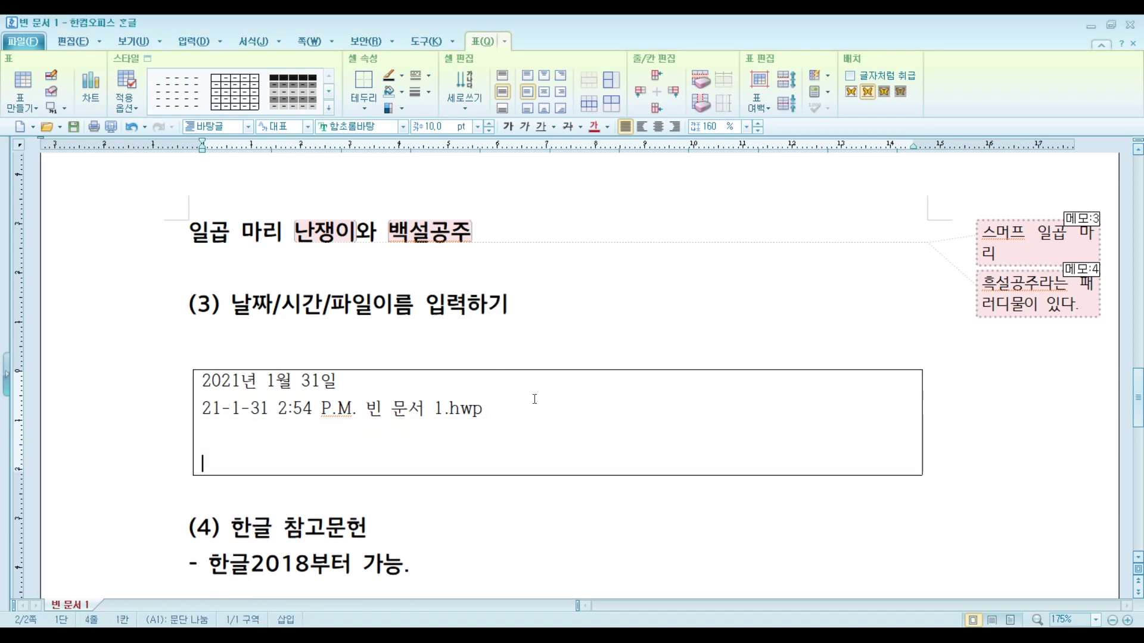
Step: Insert the current date and time as a text string on the last line of the box
click(192, 43)
click(219, 42)
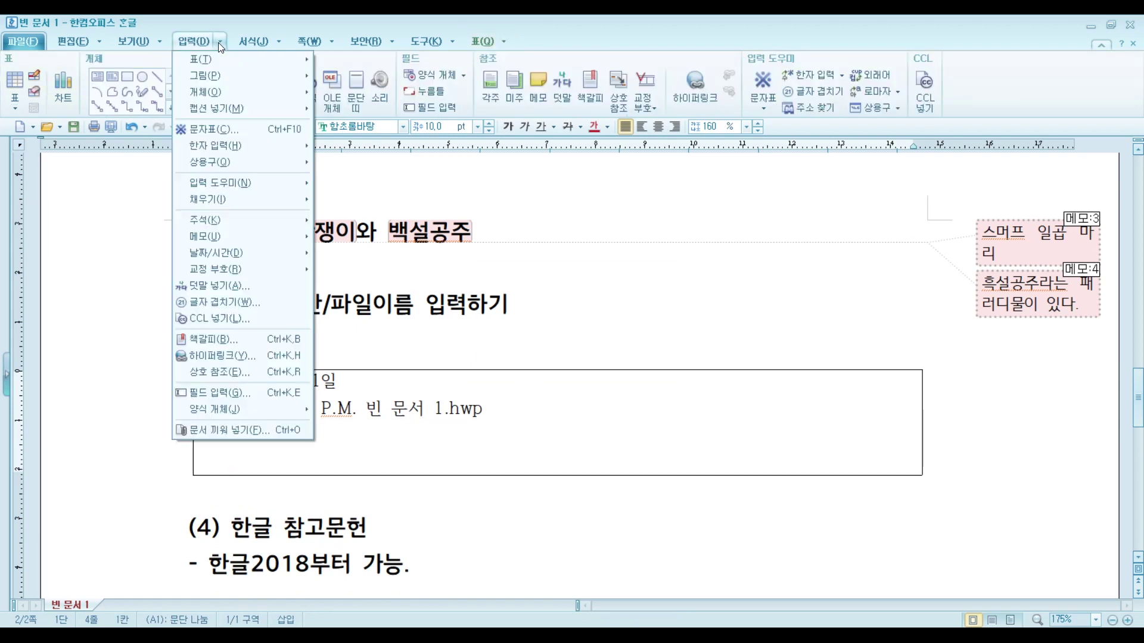
mouse_move(241, 251)
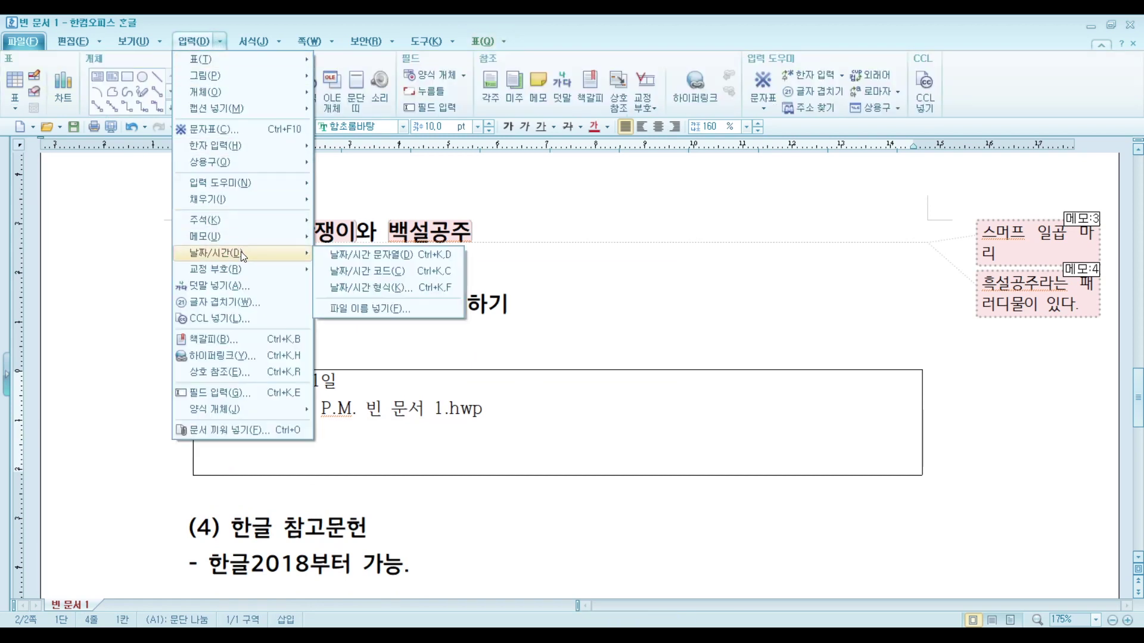
click(367, 259)
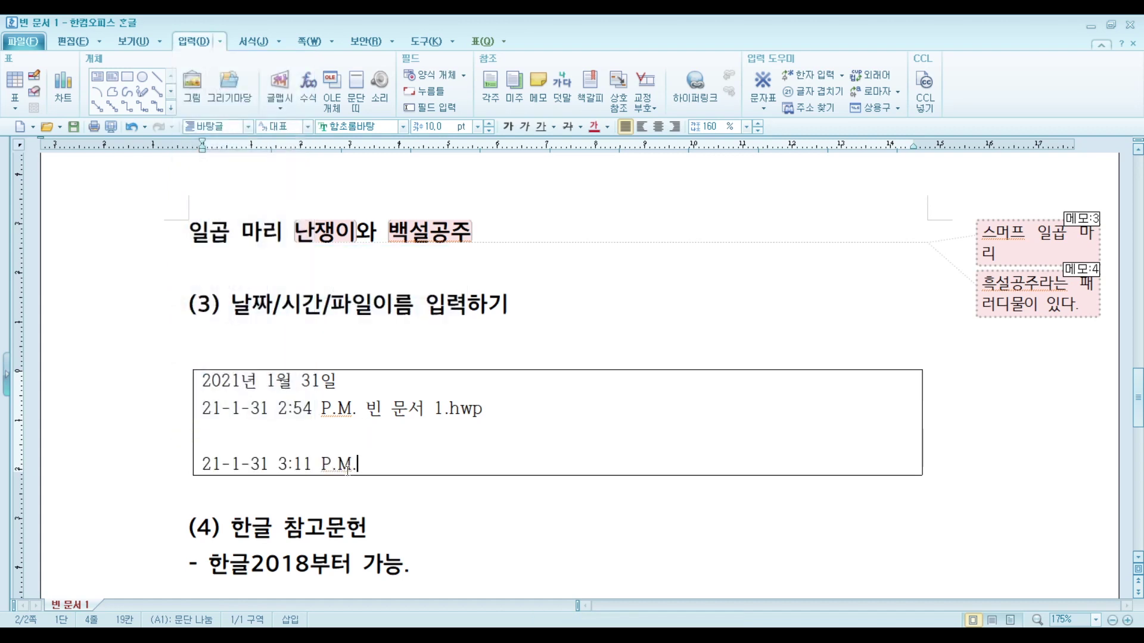
Step: Insert the date on a new line below, using the date/time format "2021年 1月 31日 (日)"
key(Return)
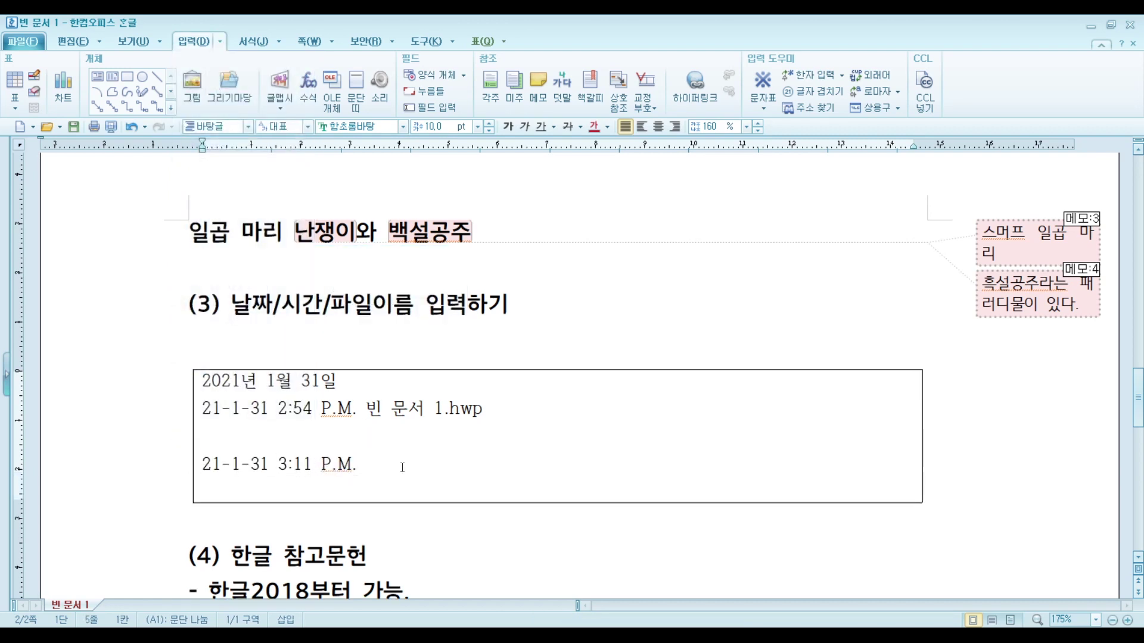
click(220, 41)
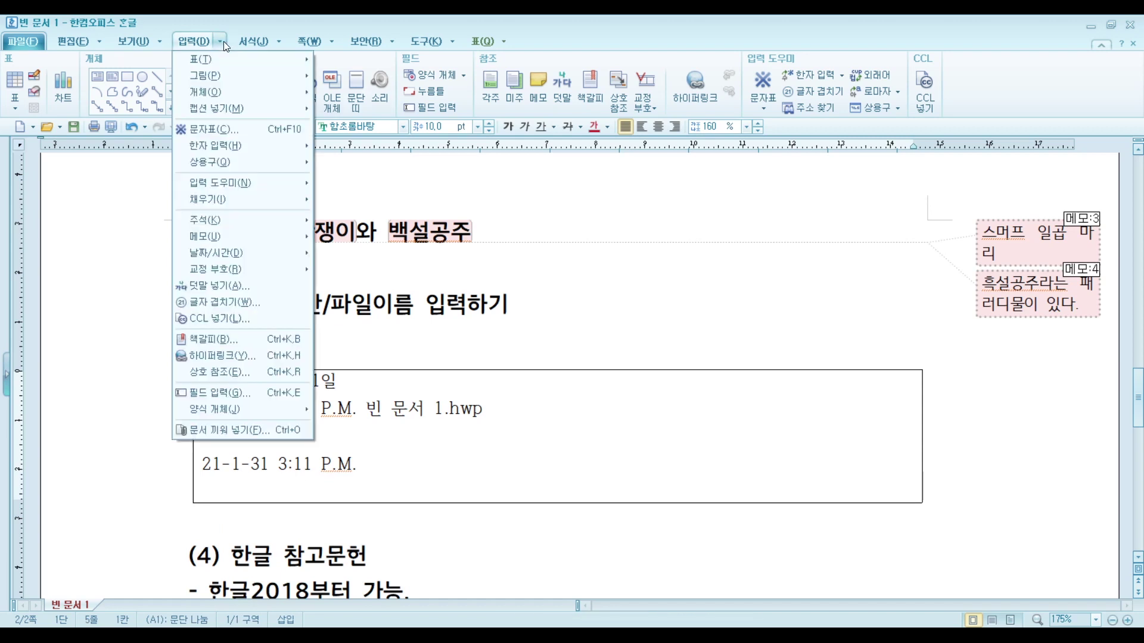
mouse_move(262, 253)
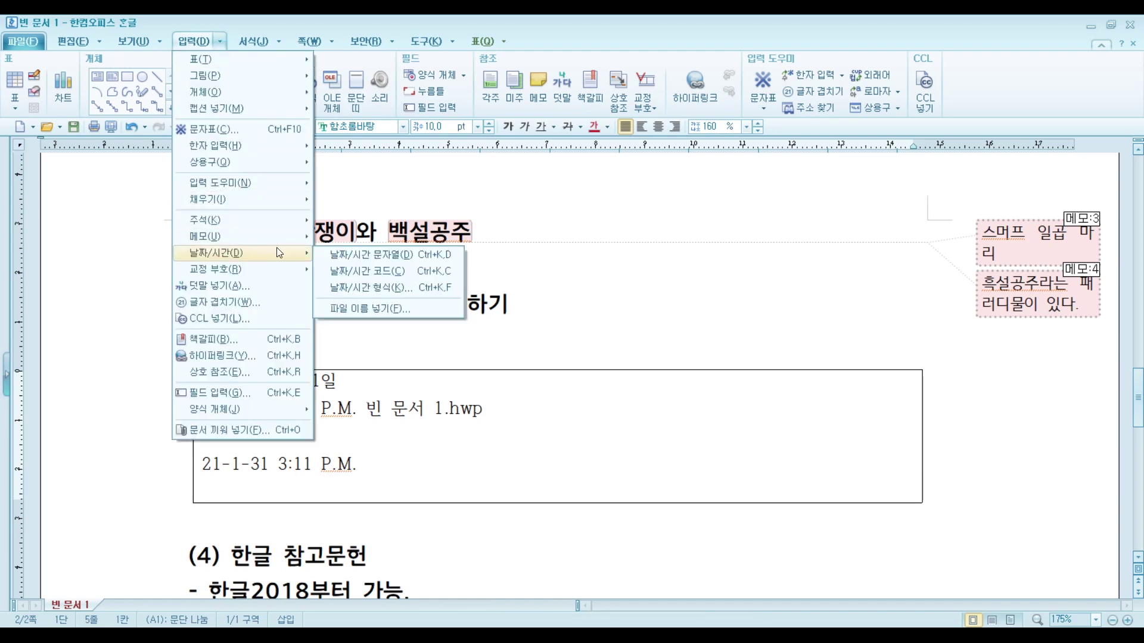
click(395, 288)
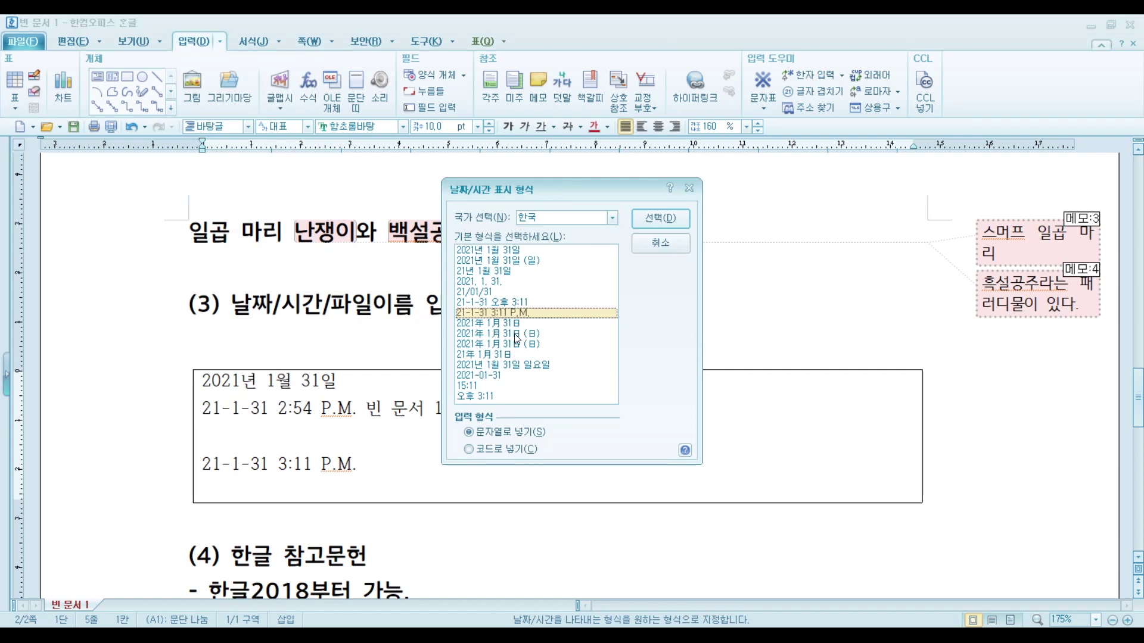
click(516, 355)
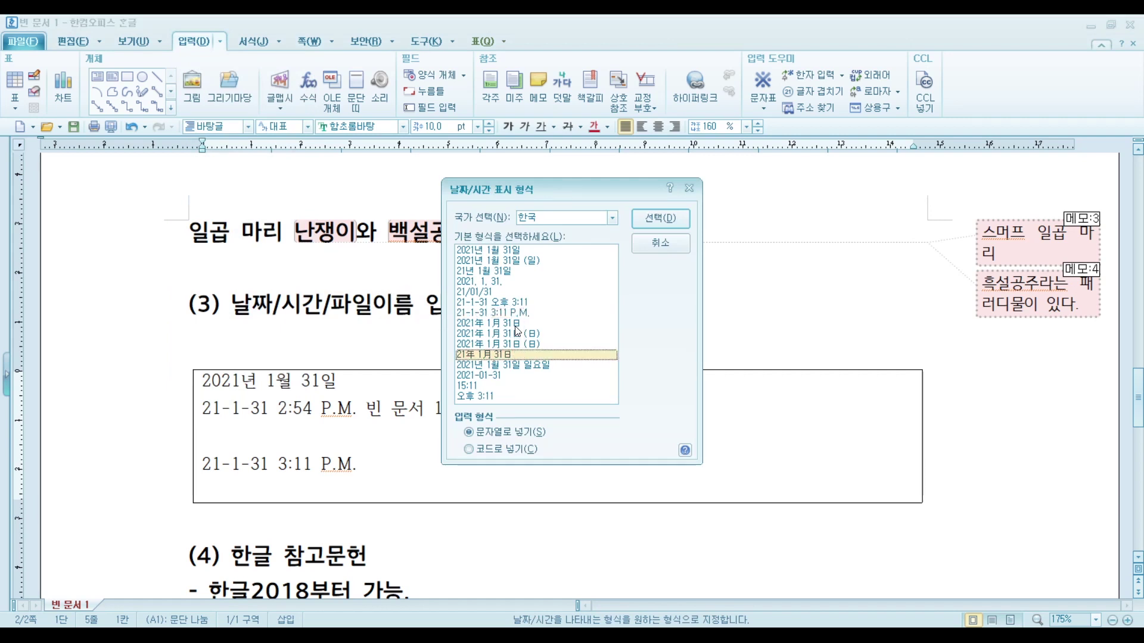
click(529, 345)
click(679, 221)
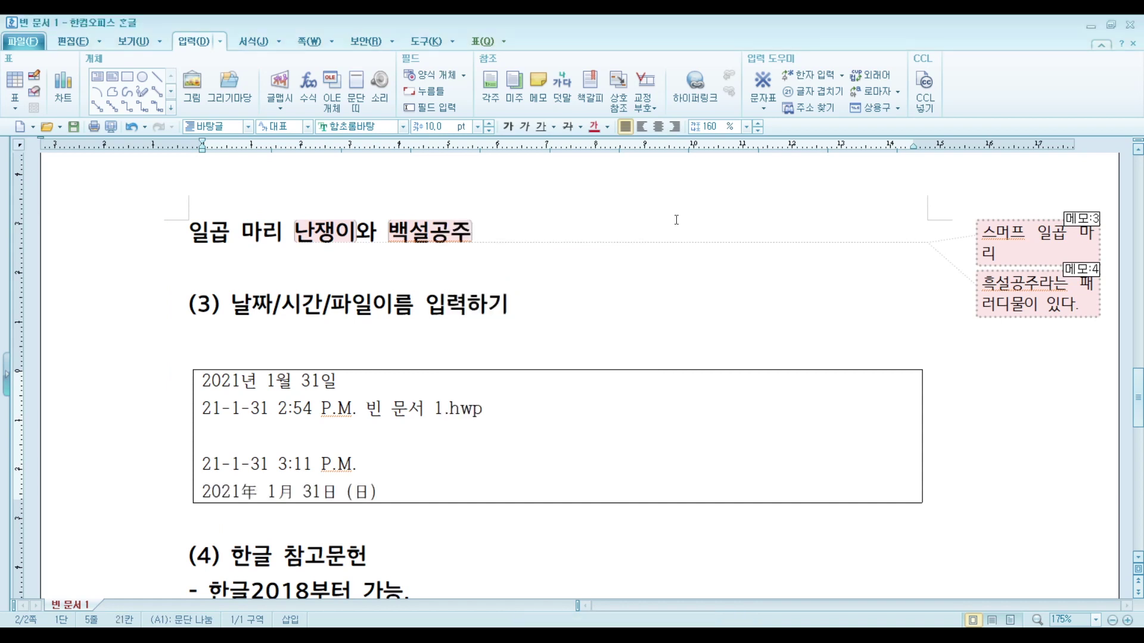
Step: Leave a blank line below the formatted date and insert the date/time string again
key(Return)
key(Return)
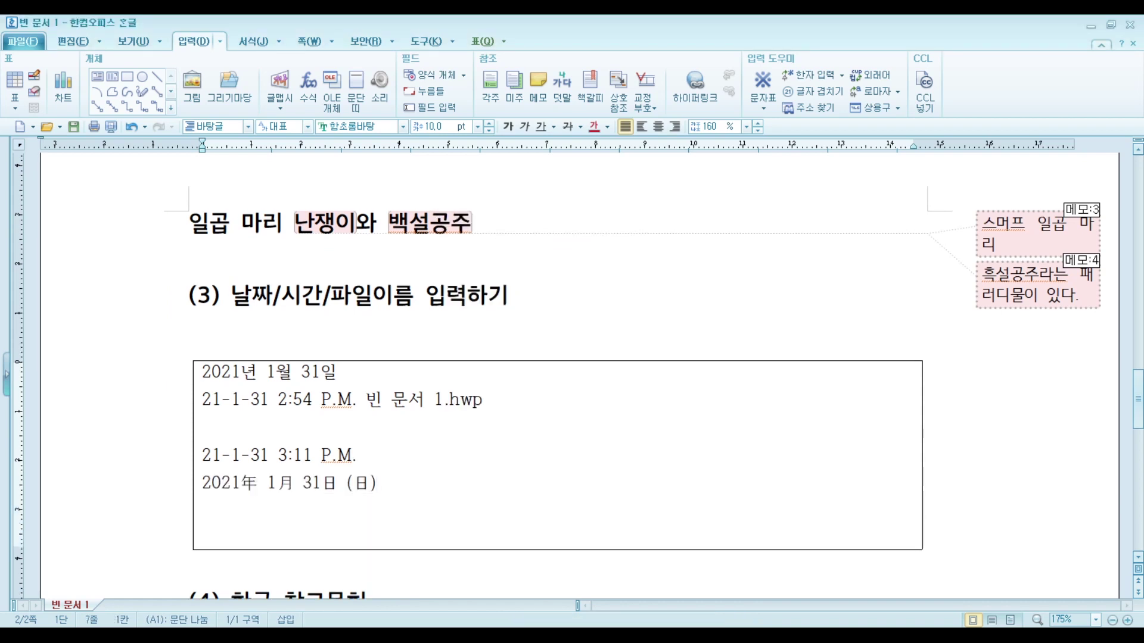
click(219, 41)
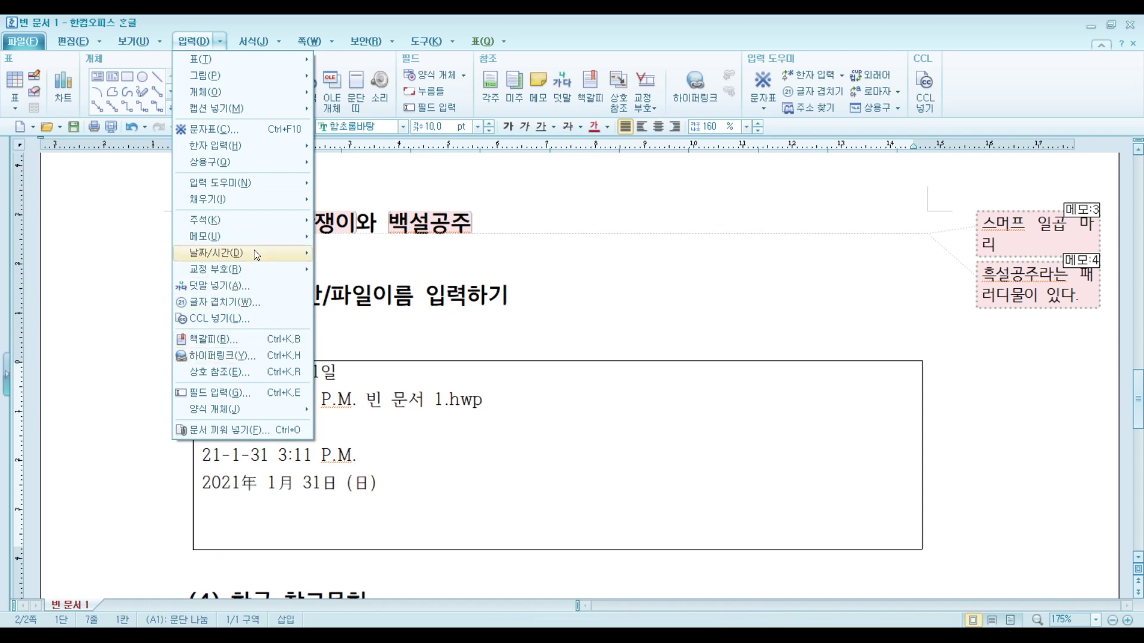
click(364, 254)
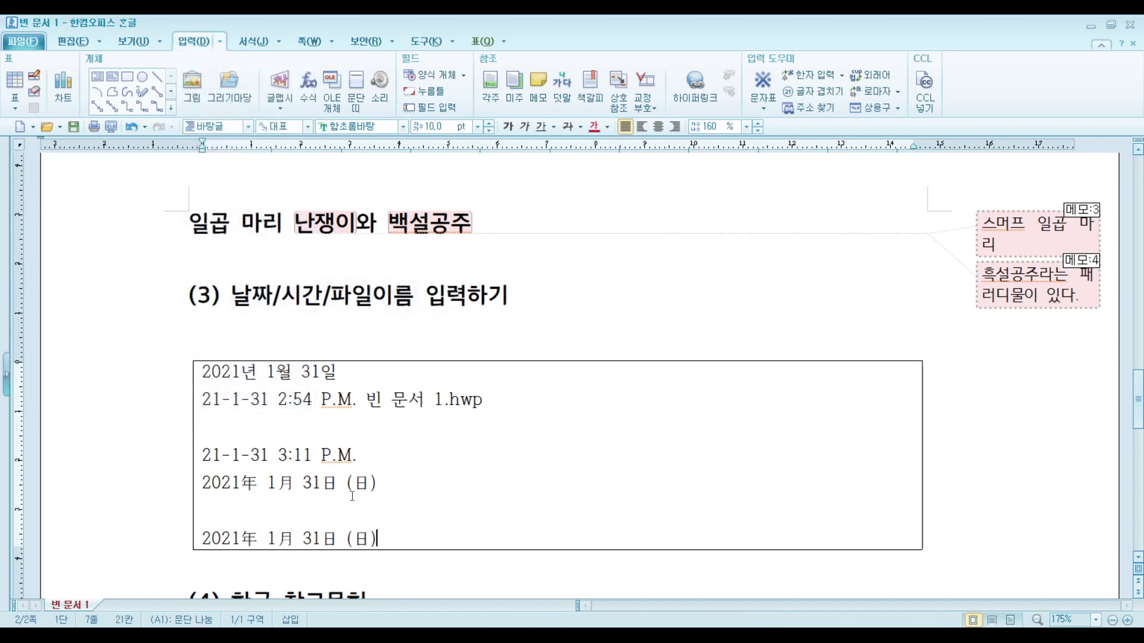
Step: Add a space after the last date in the box and insert the document's file name there
drag(421, 486, 196, 483)
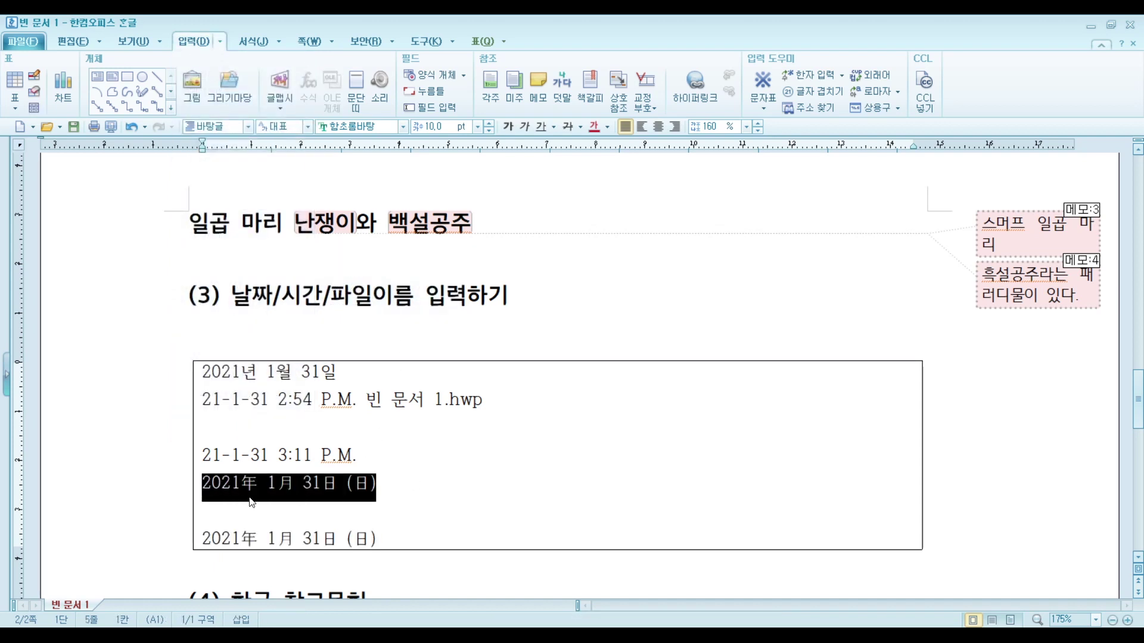
click(404, 542)
scroll(411, 428, down, 5)
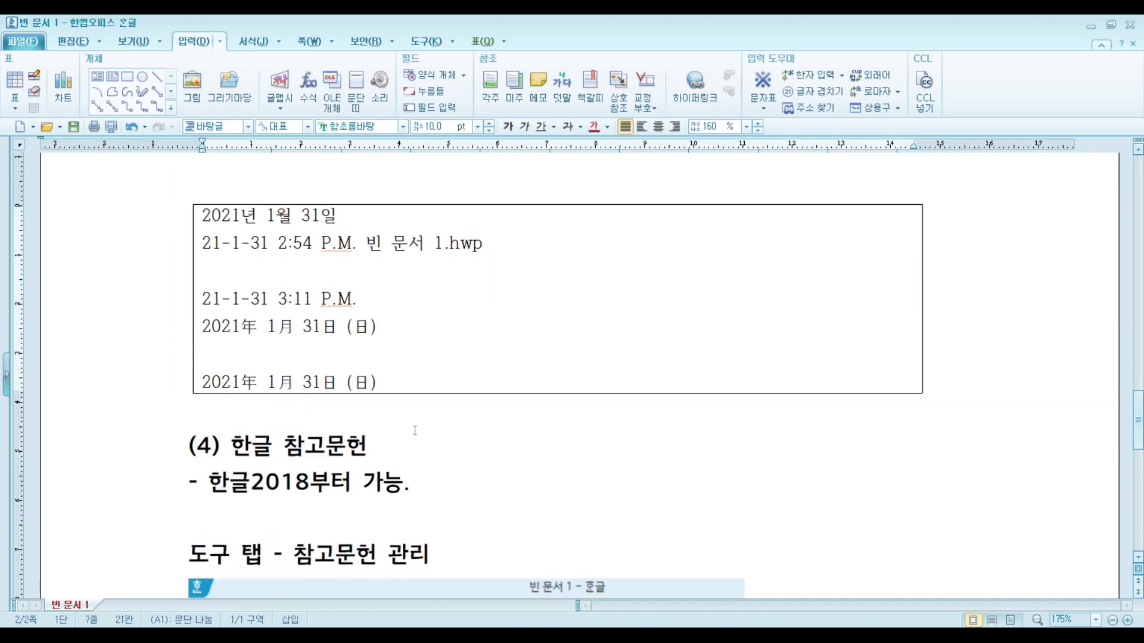
scroll(414, 431, up, 3)
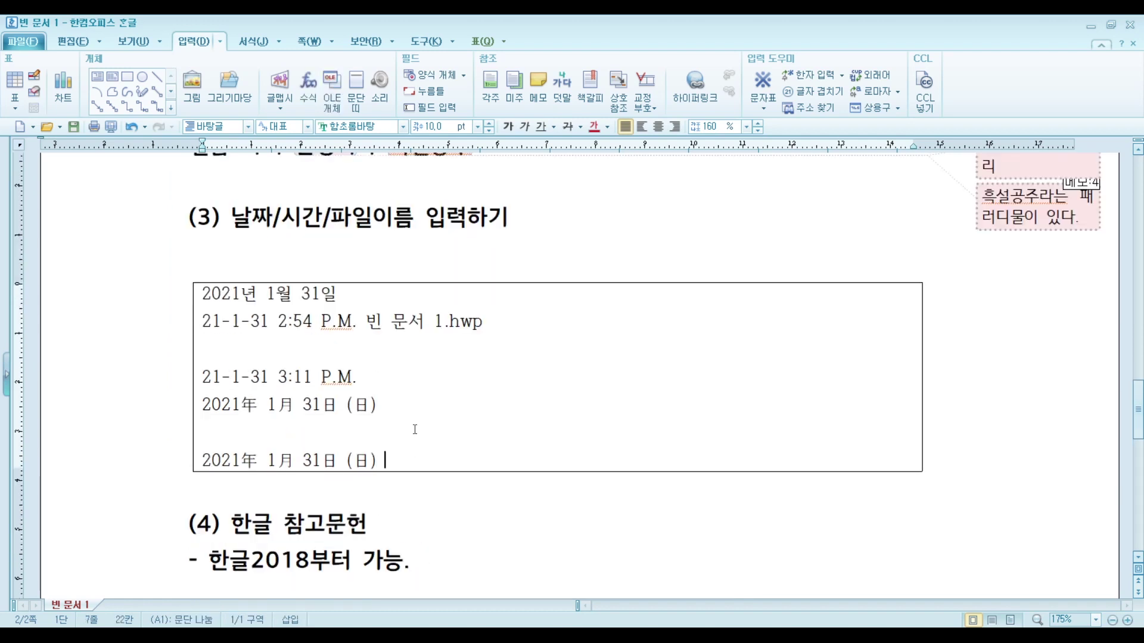
click(222, 42)
mouse_move(266, 253)
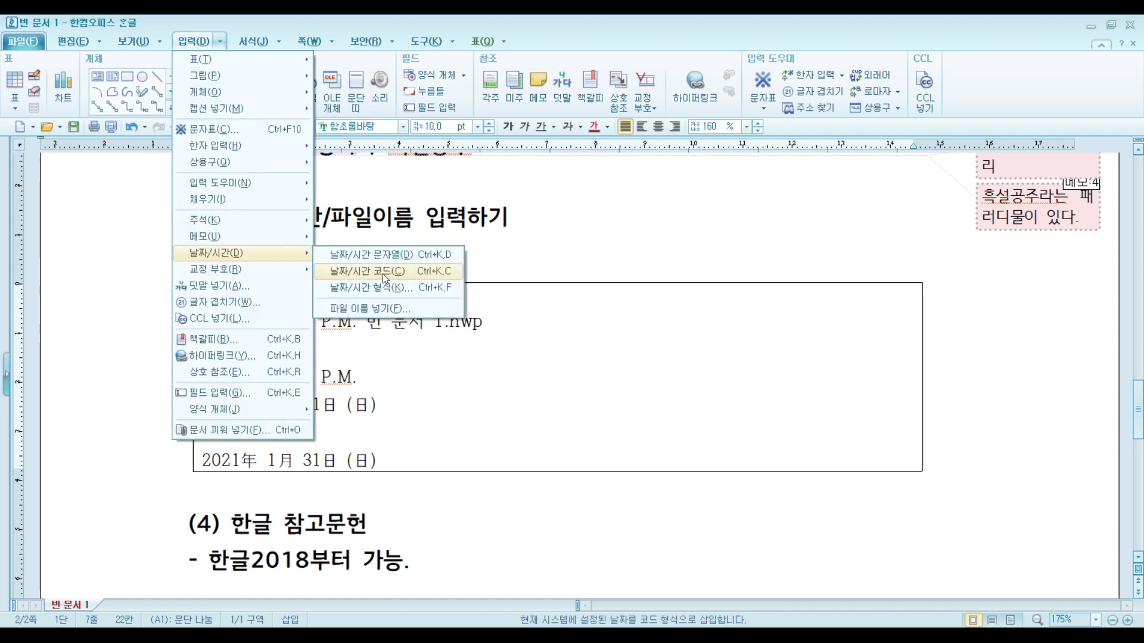
click(397, 309)
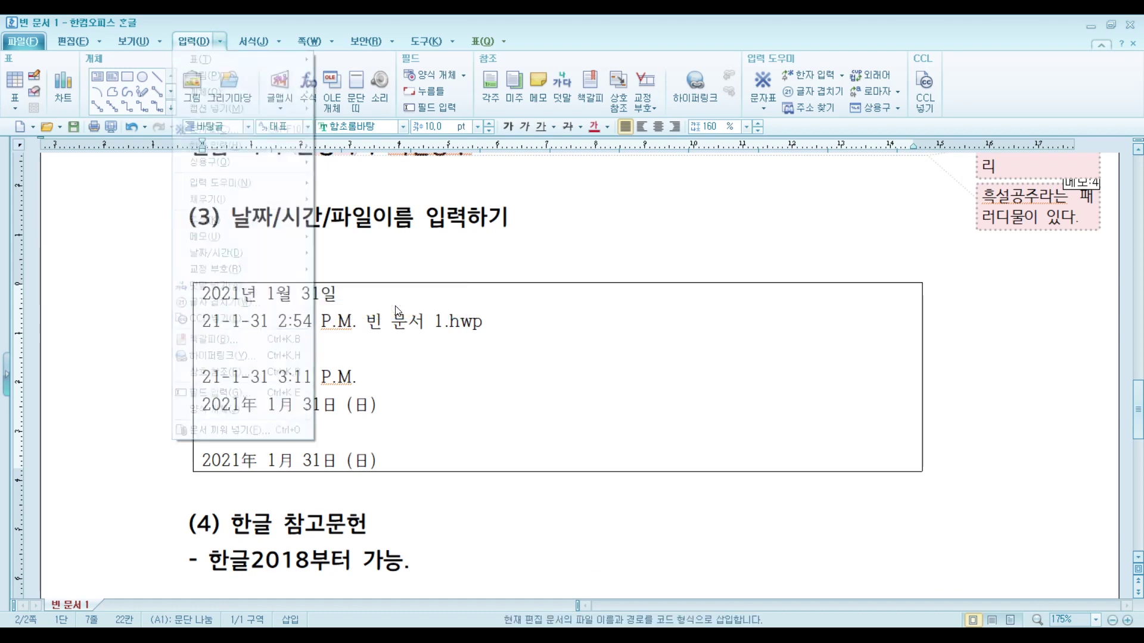
click(691, 283)
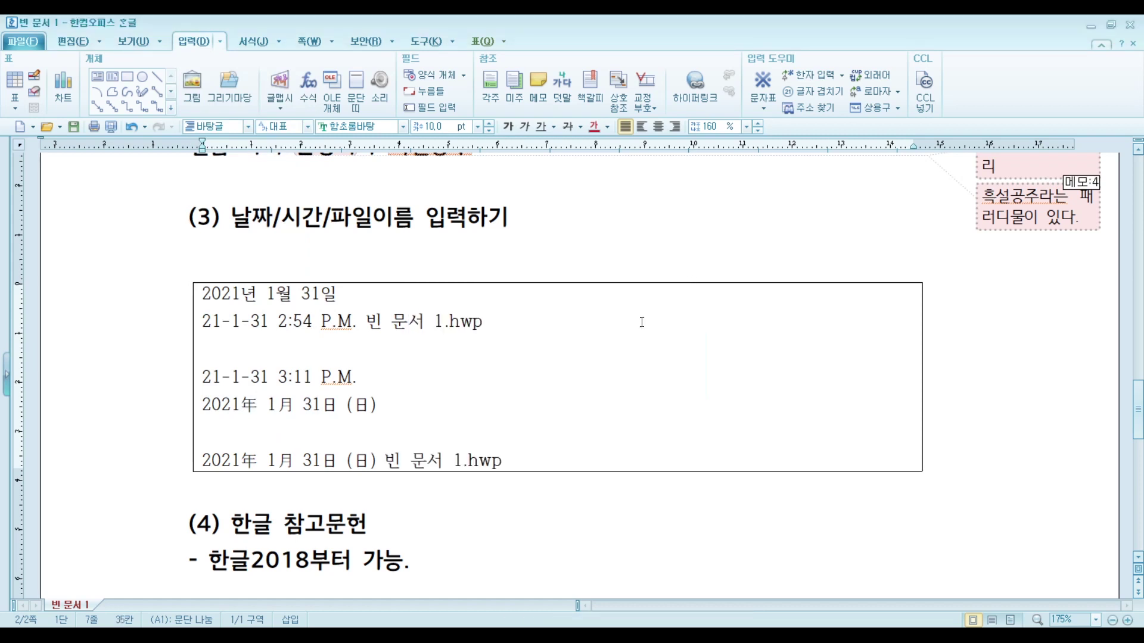
Step: Look back over the memo and date sections and examine section (4) on managing references, including its illustration and closing note
scroll(525, 449, down, 2)
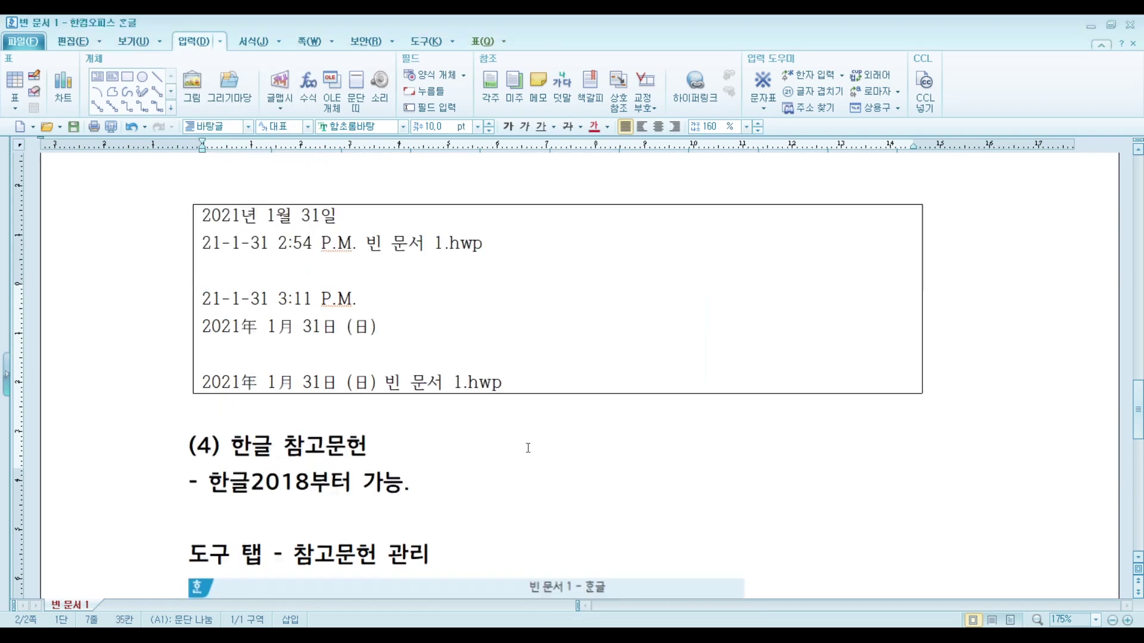
scroll(528, 444, up, 4)
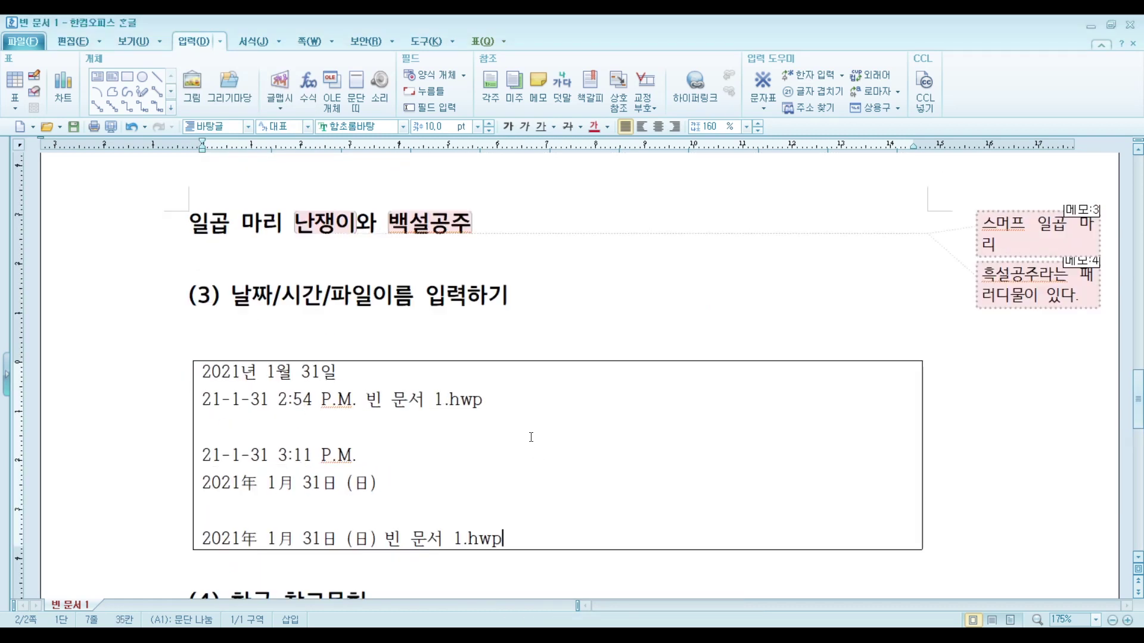
scroll(524, 423, up, 5)
click(398, 168)
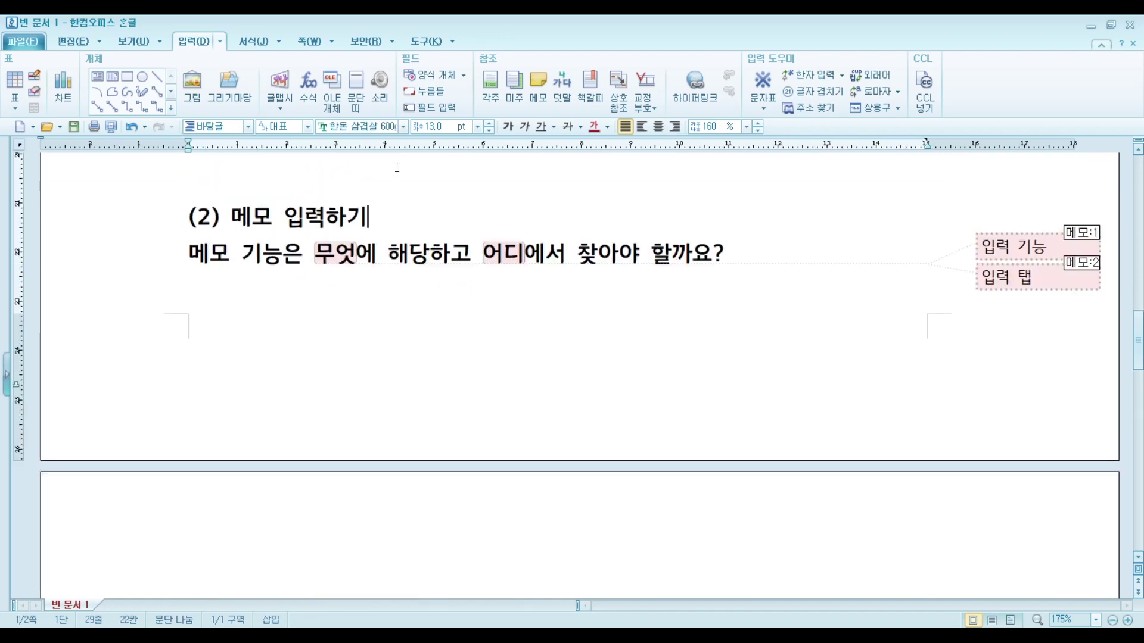
scroll(350, 334, down, 4)
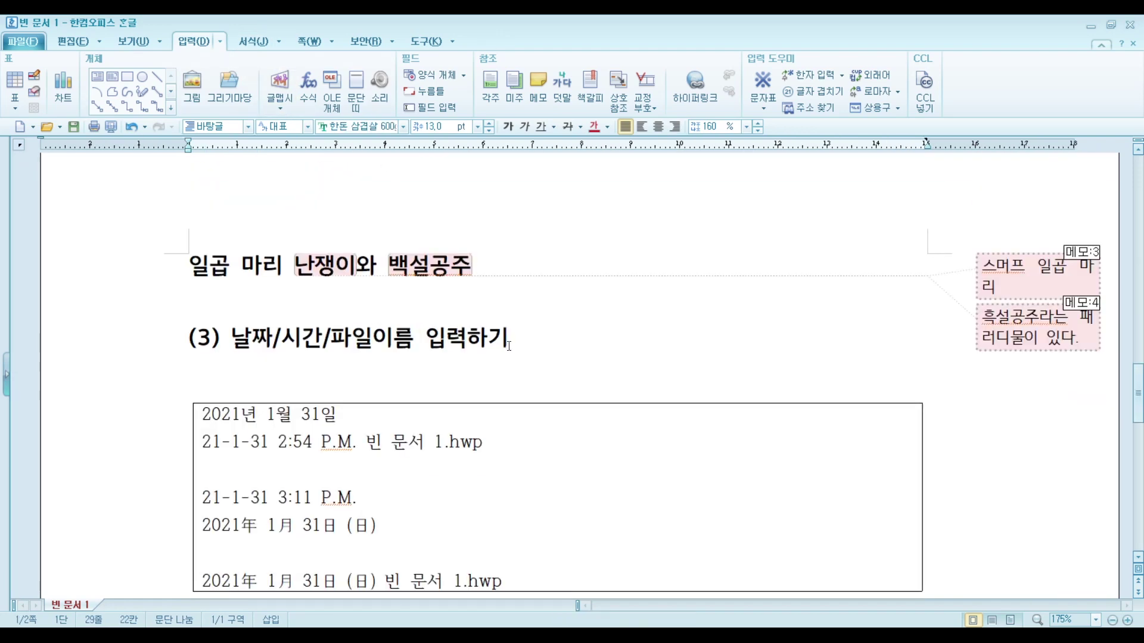
scroll(511, 346, down, 4)
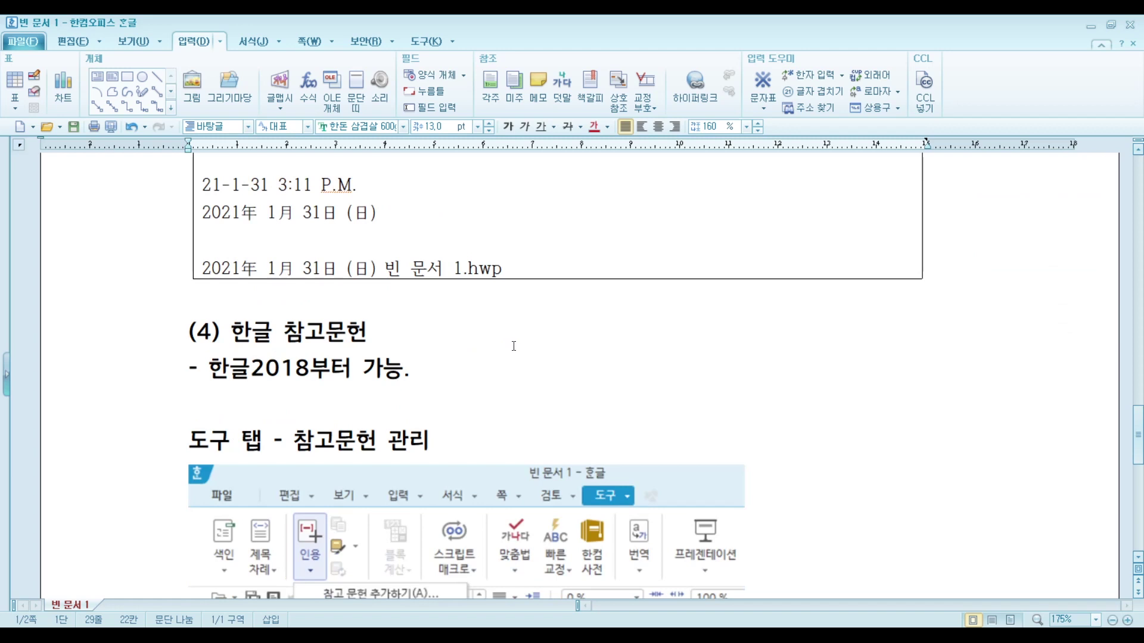
scroll(517, 345, down, 2)
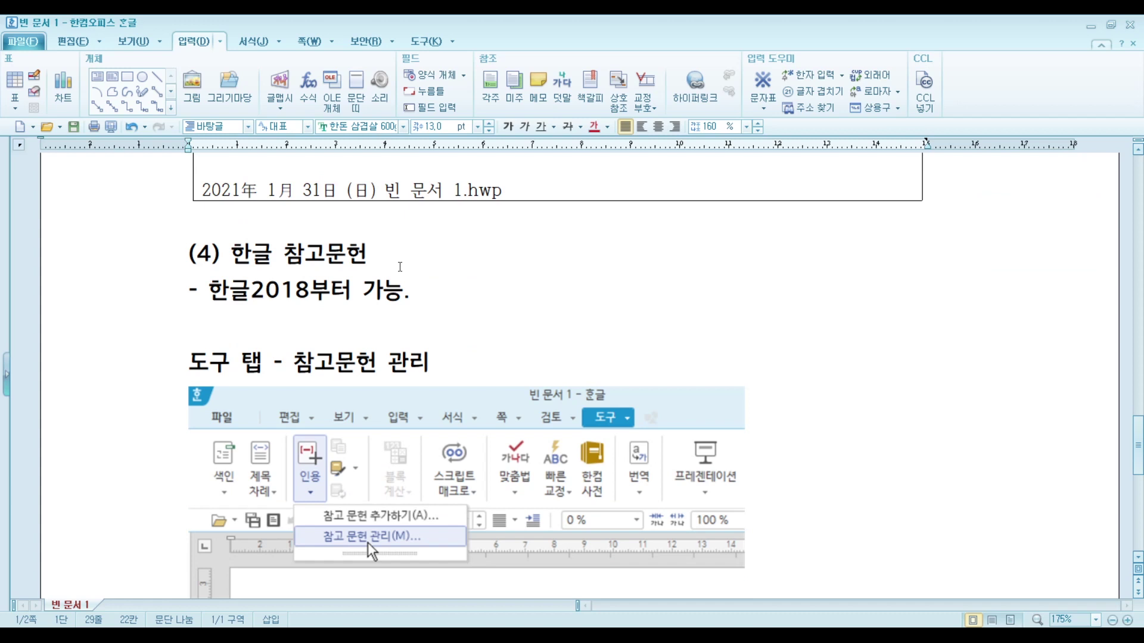
scroll(399, 266, down, 2)
scroll(386, 270, up, 1)
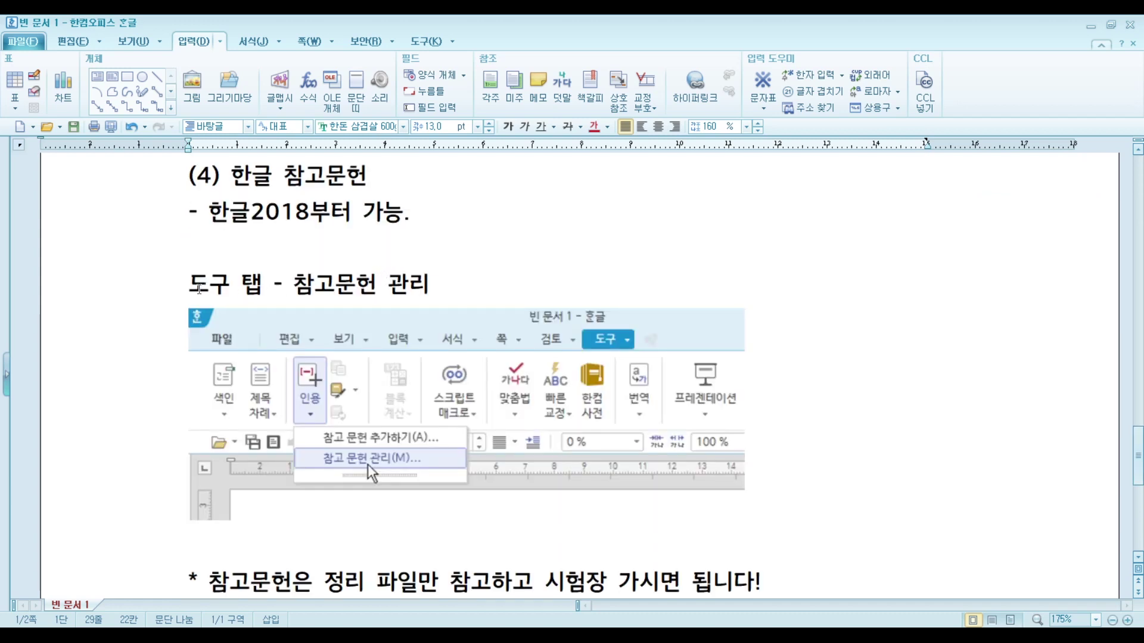
drag(189, 285, 262, 285)
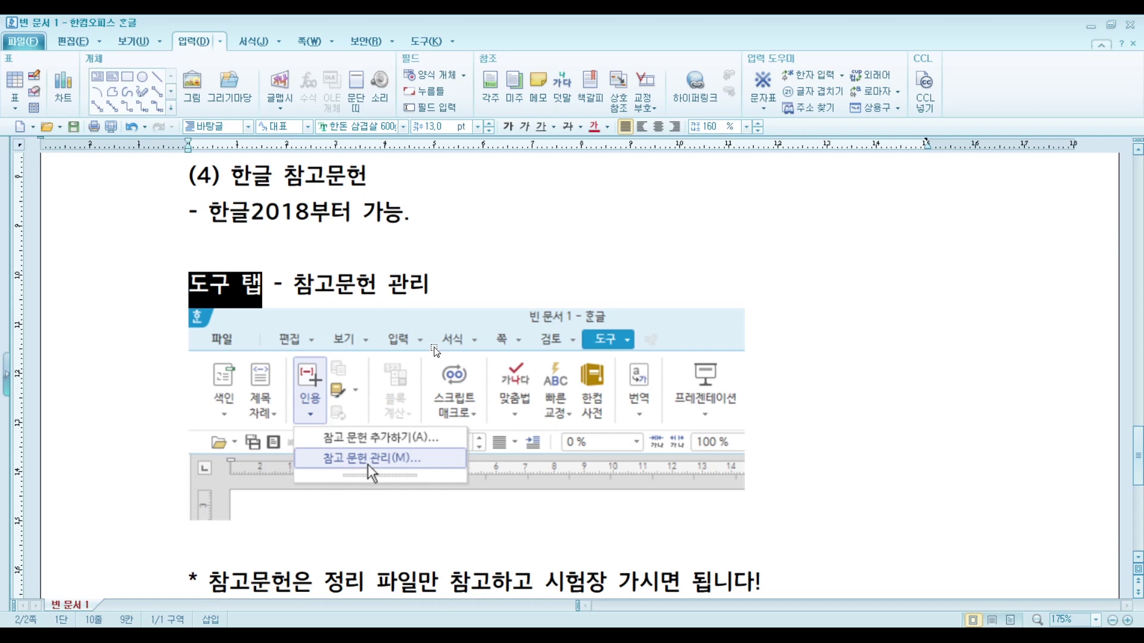
scroll(439, 294, down, 2)
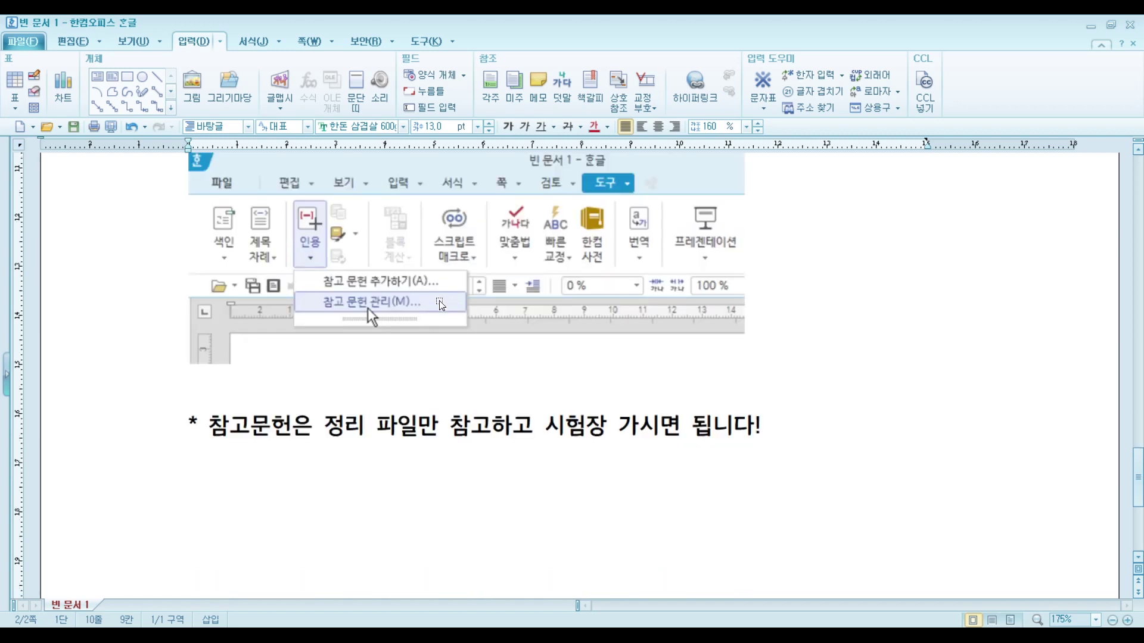
Step: Re-examine section (4) on references and select the words "정리 파일만 참고하" in its closing note
scroll(436, 307, up, 3)
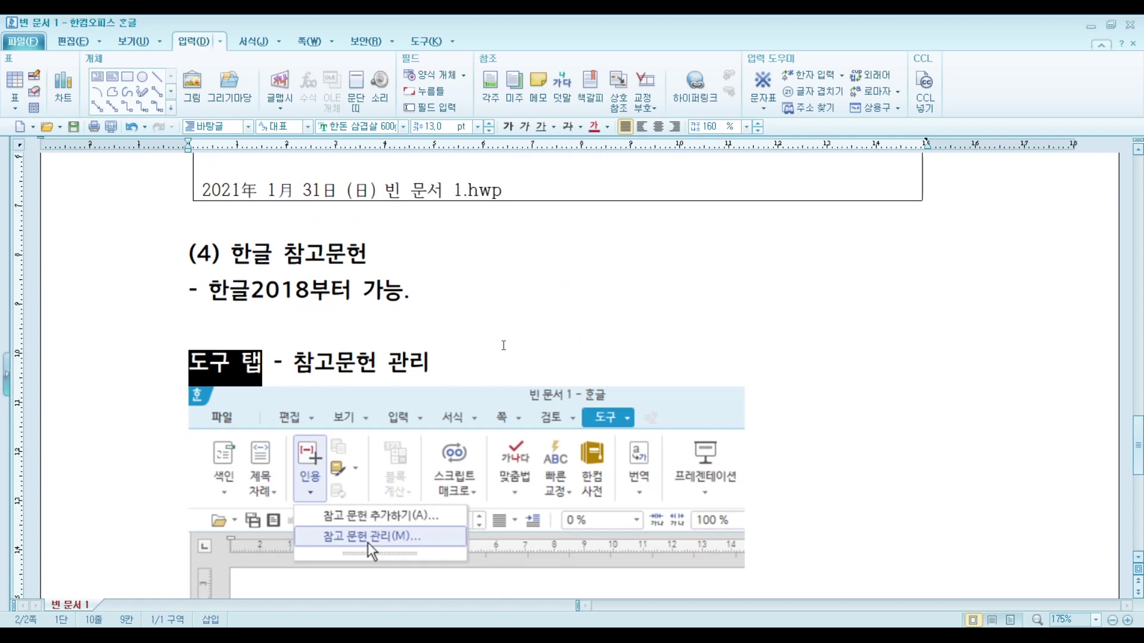
scroll(503, 346, down, 3)
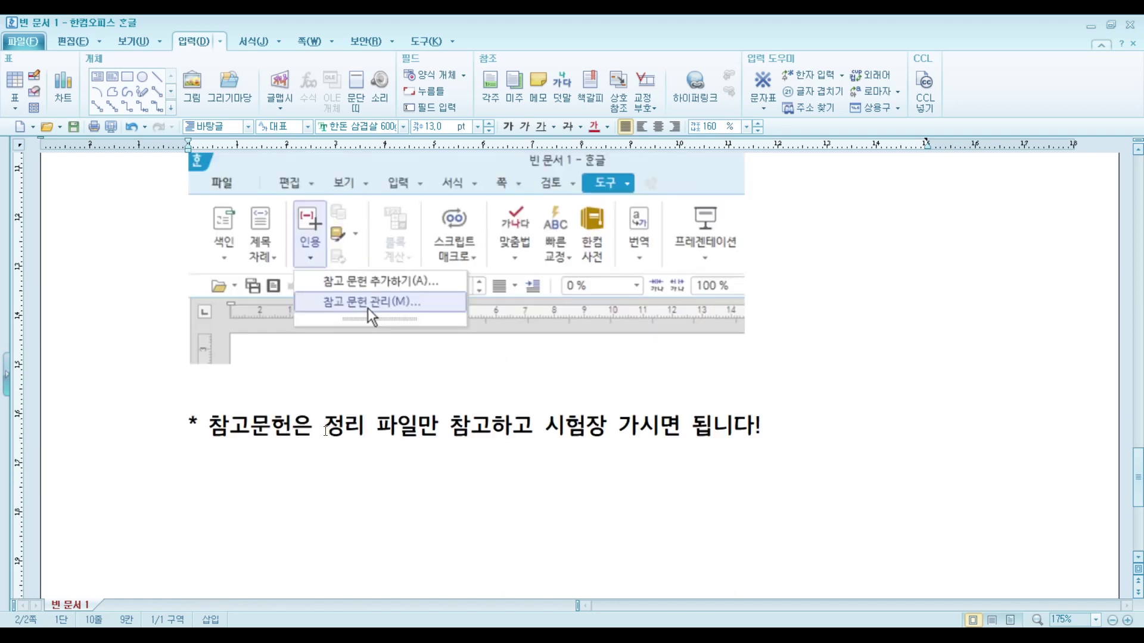
drag(325, 430, 515, 428)
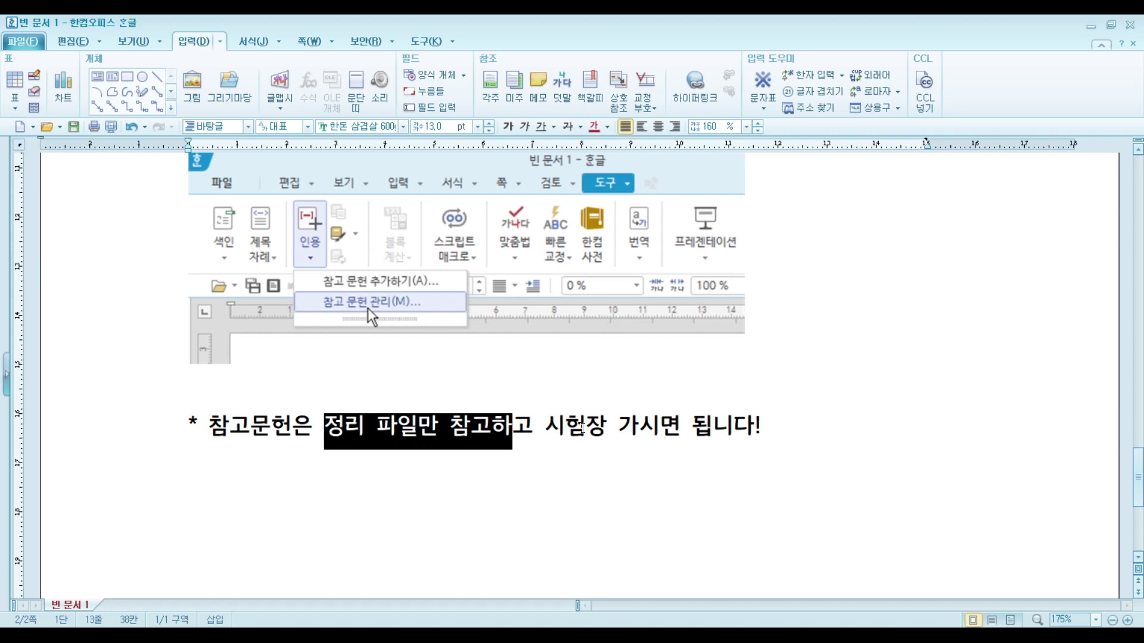
Step: Review the subtitle, validity line and four-item feature list on the first page, and look at the word exam videos on the YouTube channel
scroll(581, 427, up, 20)
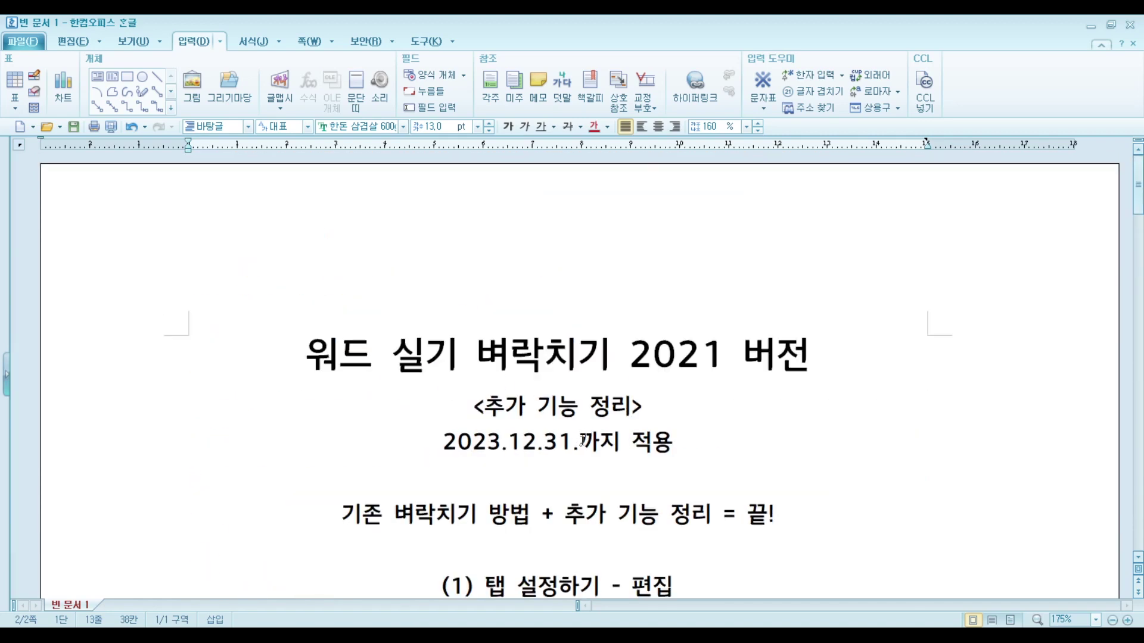
scroll(582, 441, down, 2)
scroll(583, 421, down, 2)
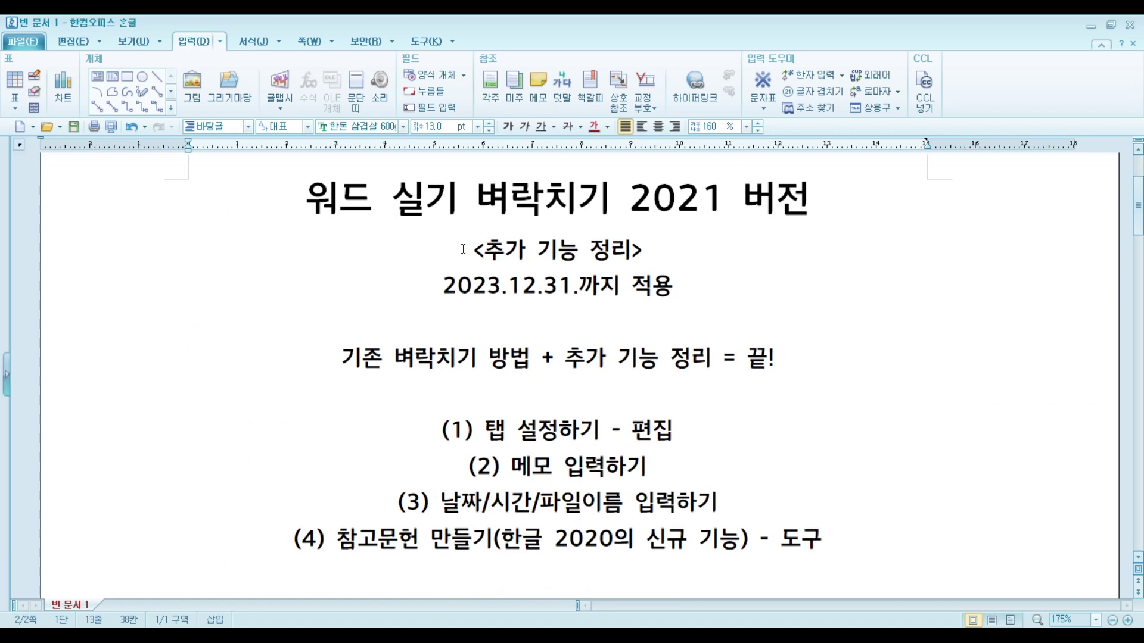
drag(463, 249, 718, 285)
click(726, 296)
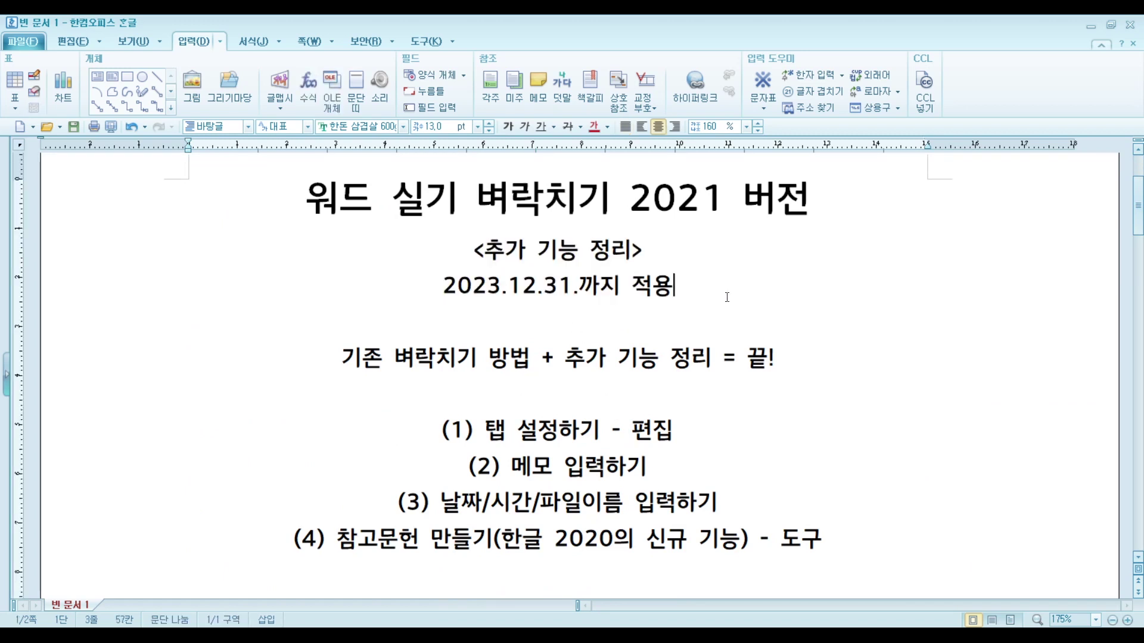
key(alt+Tab)
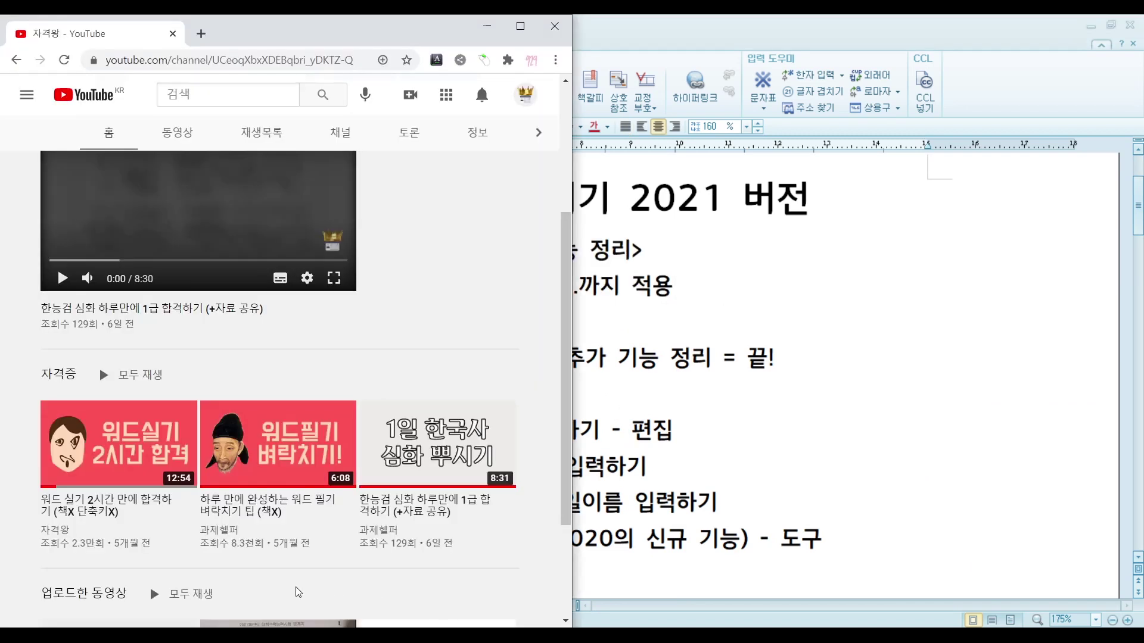
click(768, 360)
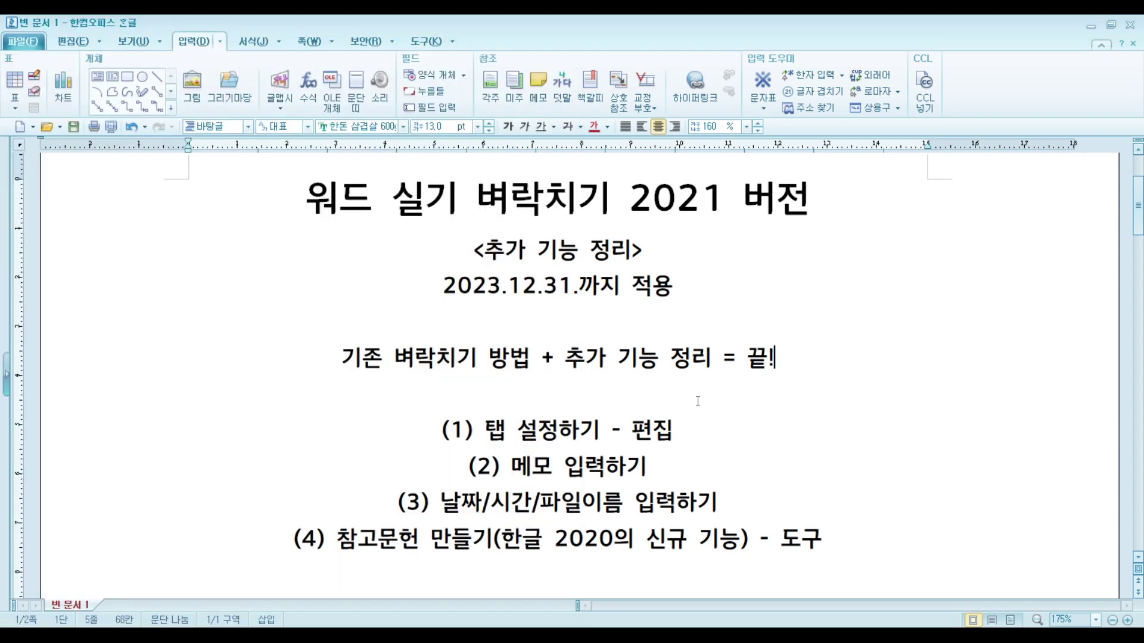